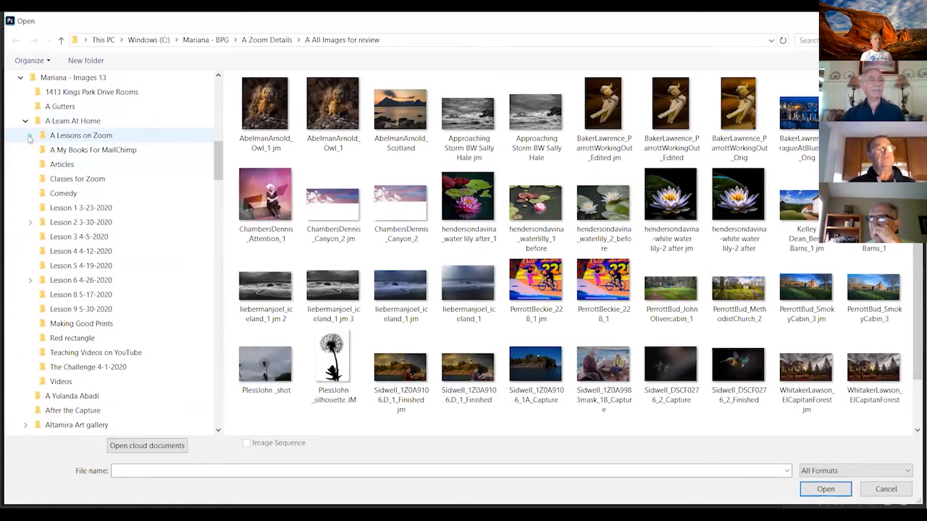
# Open Section 1 - Vondel Park Pano from the Lesson 2 images folder, passing it through Camera Raw without adjustments
pyautogui.click(30, 136)
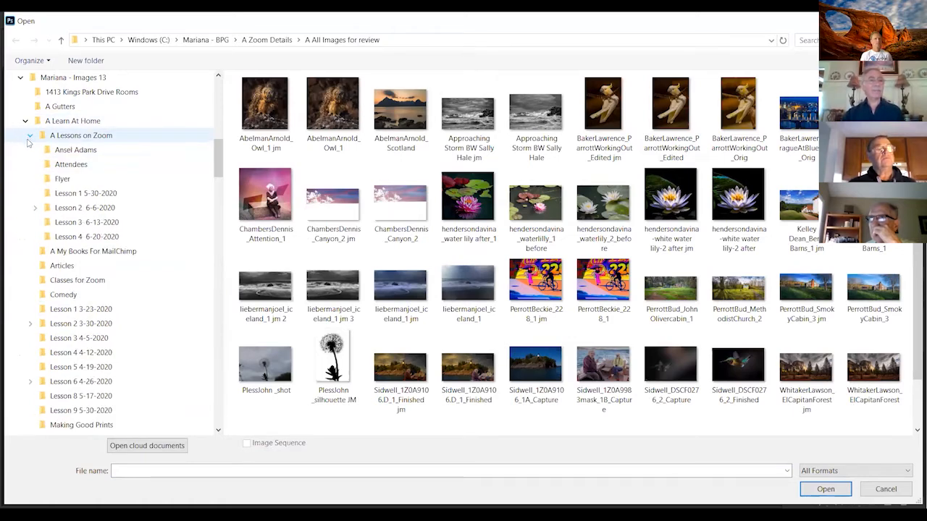
pyautogui.click(61, 209)
pyautogui.click(290, 95)
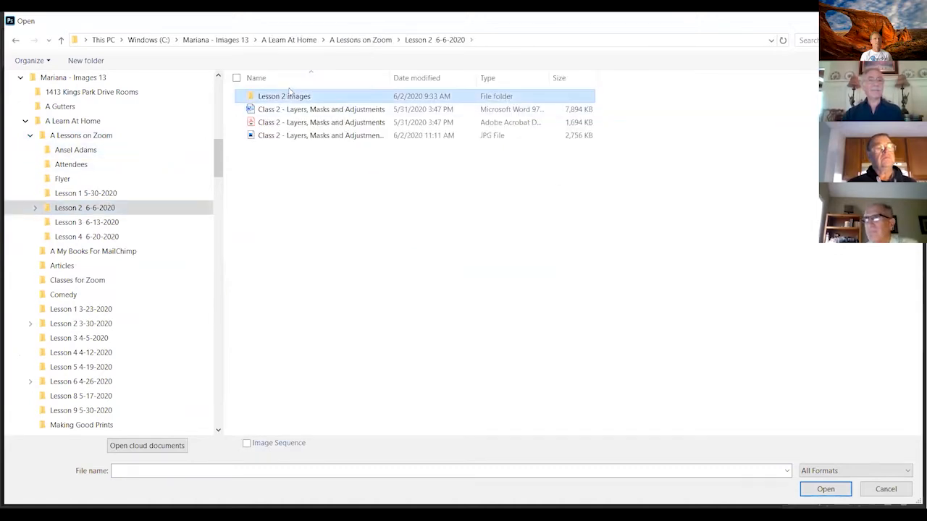
pyautogui.doubleClick(289, 92)
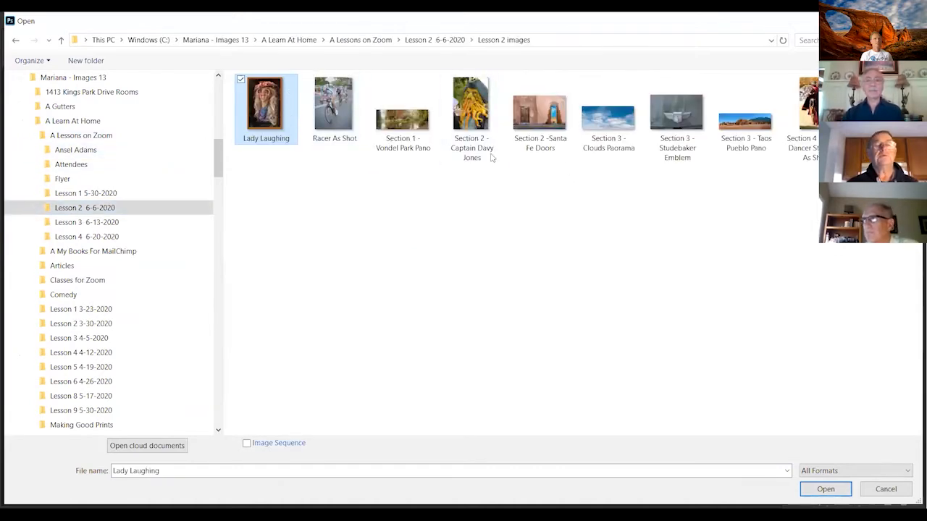
pyautogui.click(426, 129)
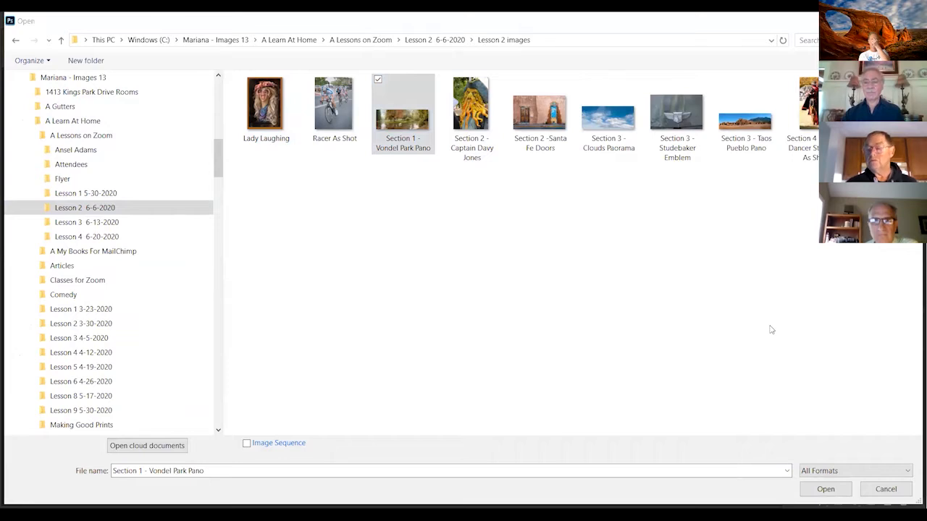
pyautogui.click(827, 492)
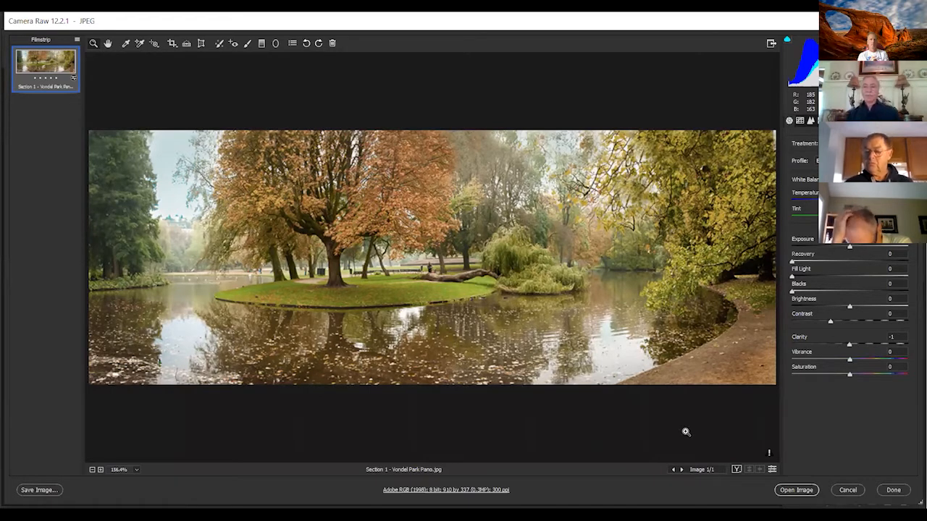
pyautogui.click(796, 490)
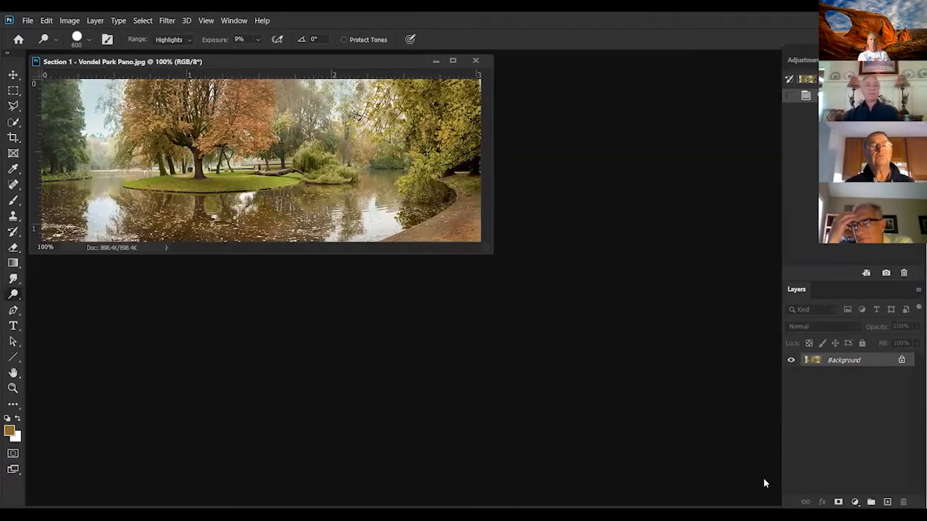
# Add a Hue/Saturation adjustment layer above the park panorama and raise its master saturation to +31
pyautogui.moveTo(315, 67); pyautogui.dragTo(451, 135)
pyautogui.hotkey('ctrl', '0')
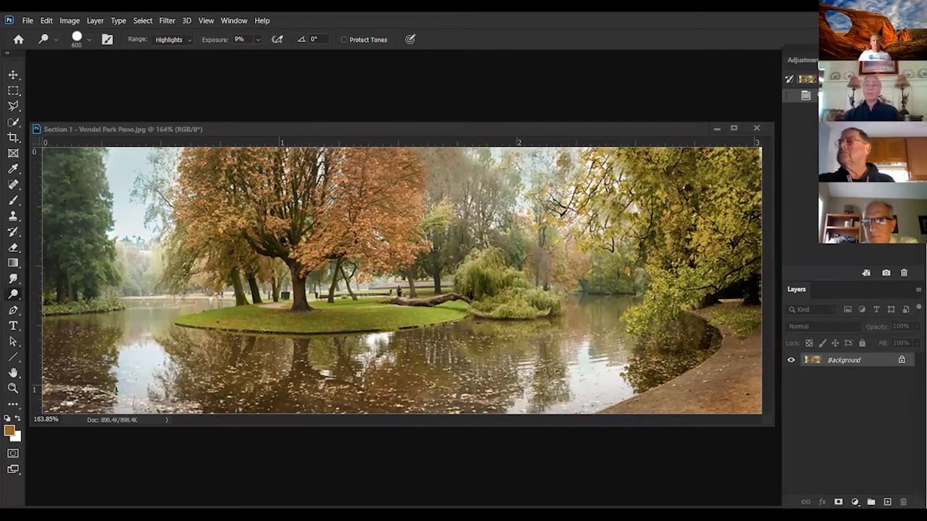
pyautogui.click(815, 62)
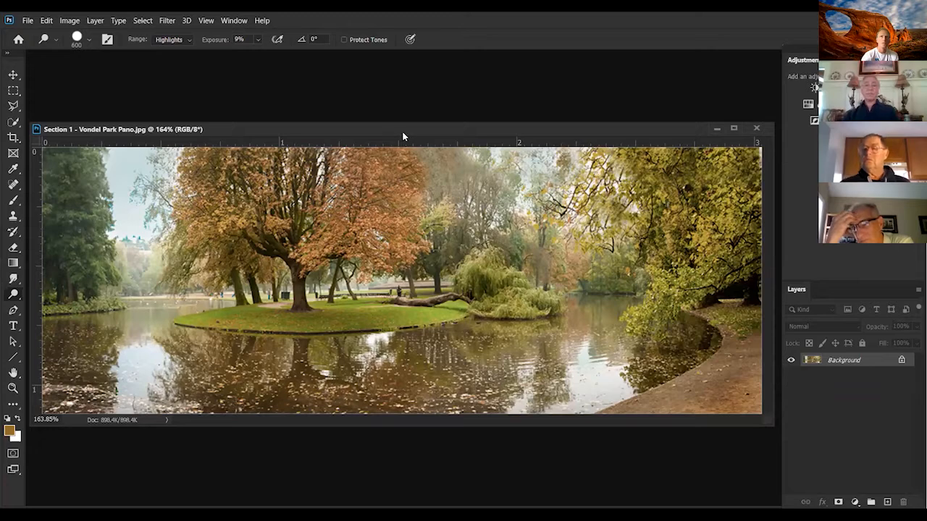
pyautogui.click(808, 105)
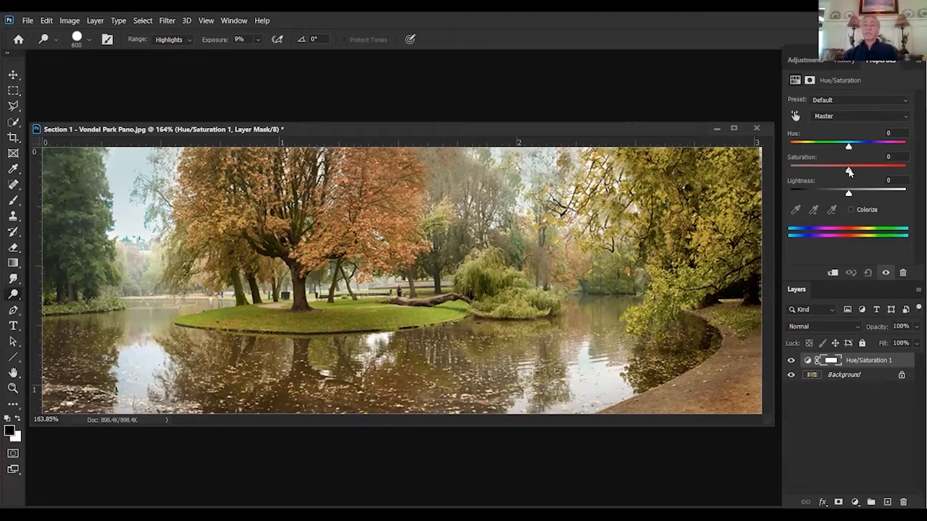
pyautogui.moveTo(849, 172)
pyautogui.mouseDown()
pyautogui.moveTo(824, 169)
pyautogui.moveTo(866, 175)
pyautogui.mouseUp()
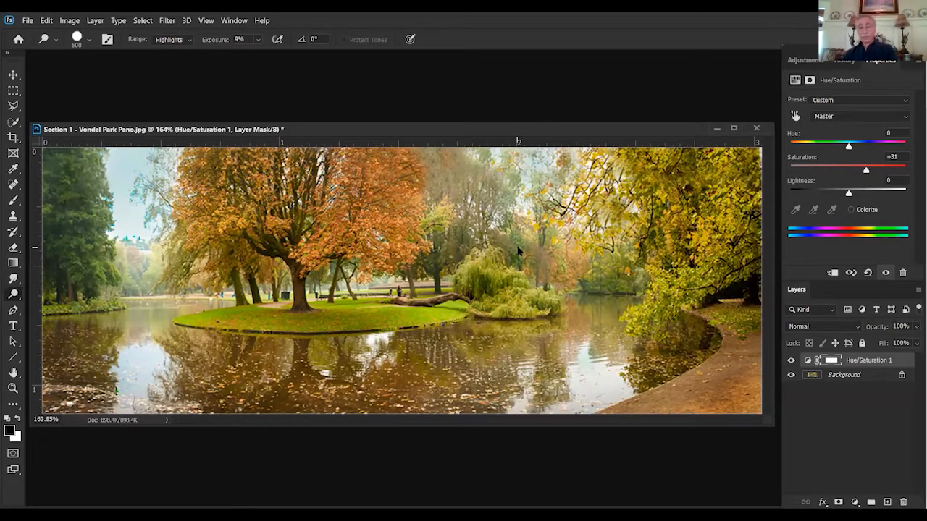
# Reduce the Dodge tool's brush size to 100
pyautogui.press('[')
pyautogui.press('[')
pyautogui.press('[')
pyautogui.press('[')
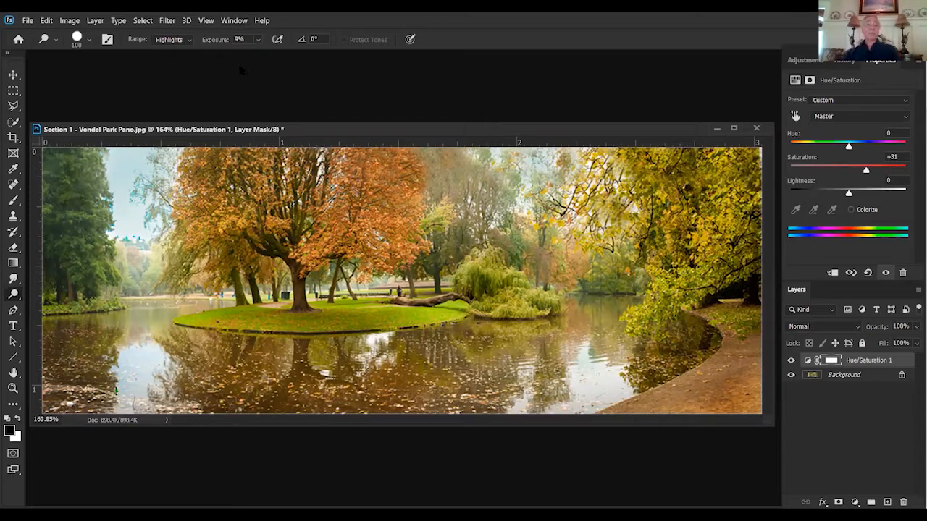
# Compare the original and the saturated panorama by switching between the Open and Modify Hue/Saturation Layer history states
pyautogui.click(233, 20)
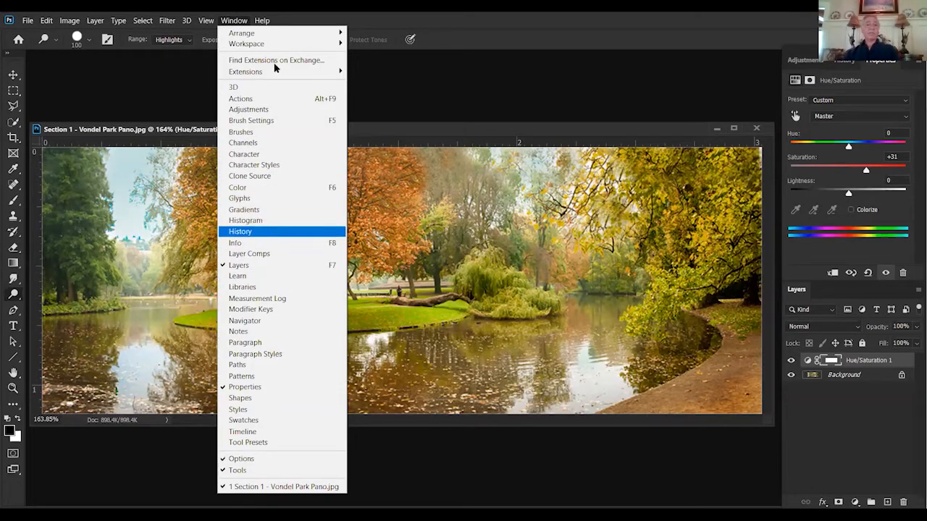
pyautogui.click(844, 80)
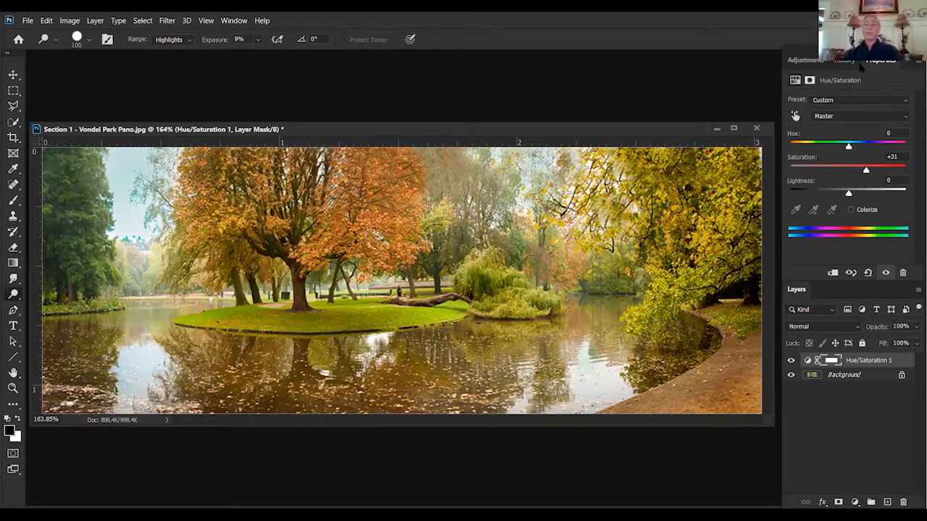
pyautogui.click(848, 62)
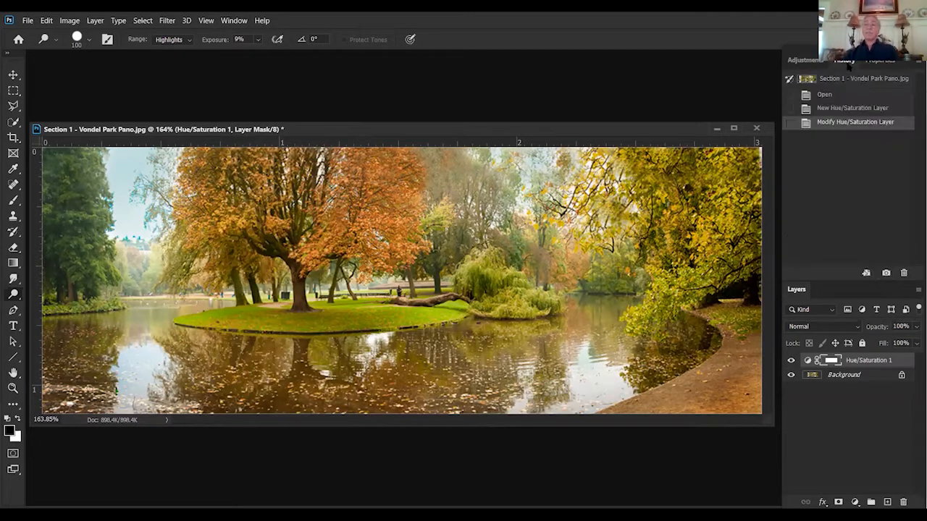
pyautogui.click(826, 96)
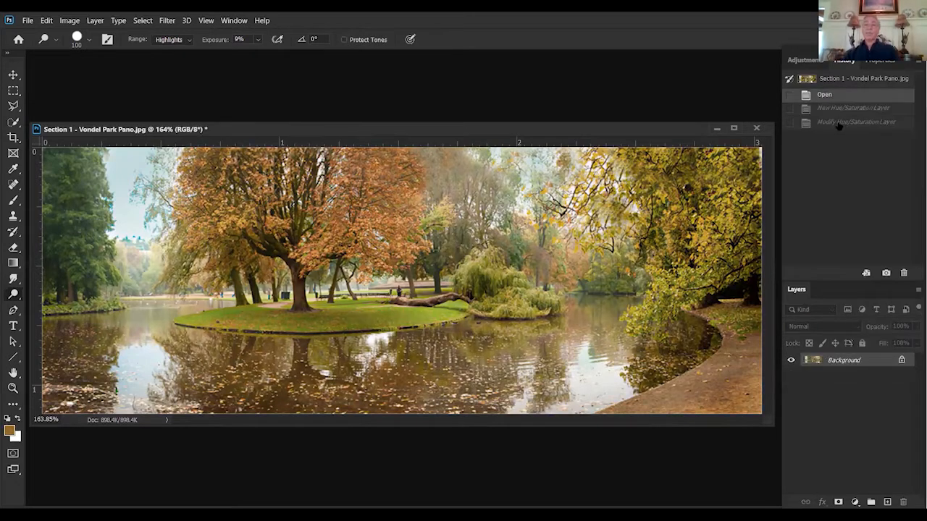
pyautogui.click(840, 123)
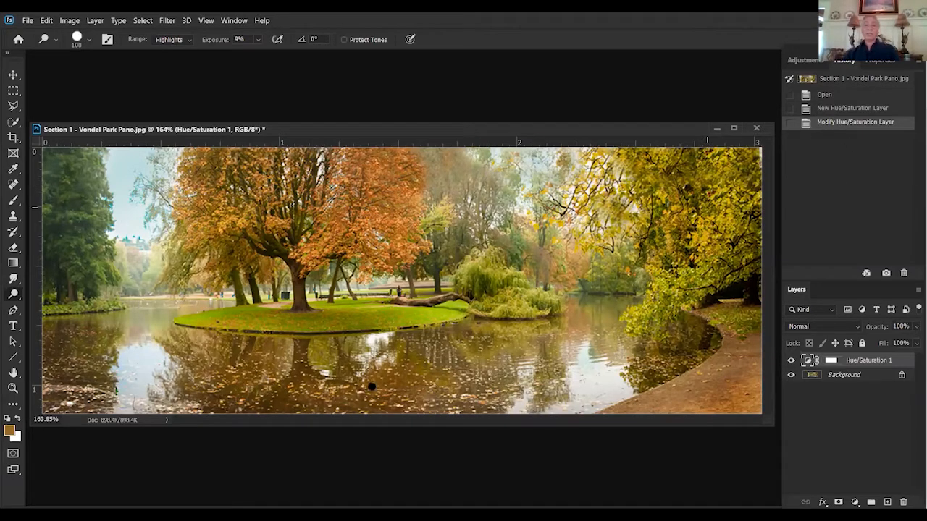
pyautogui.click(823, 95)
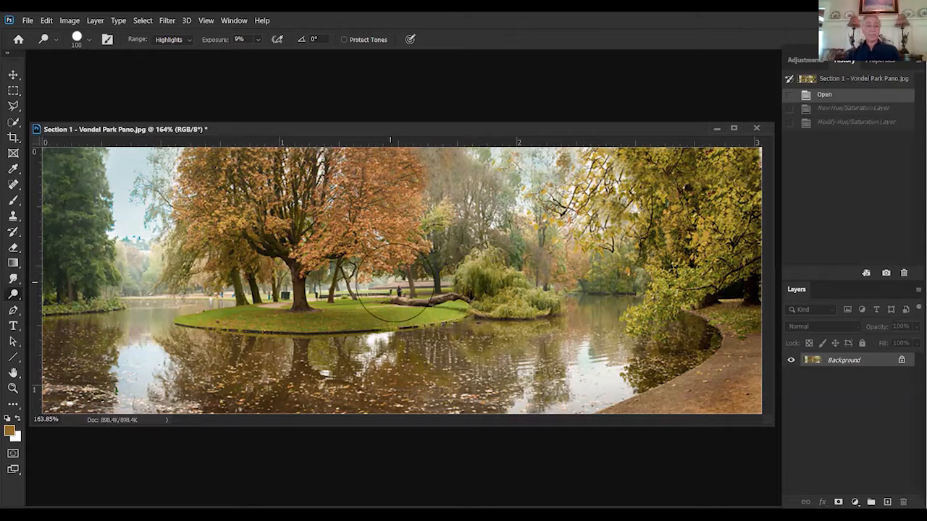
pyautogui.click(839, 123)
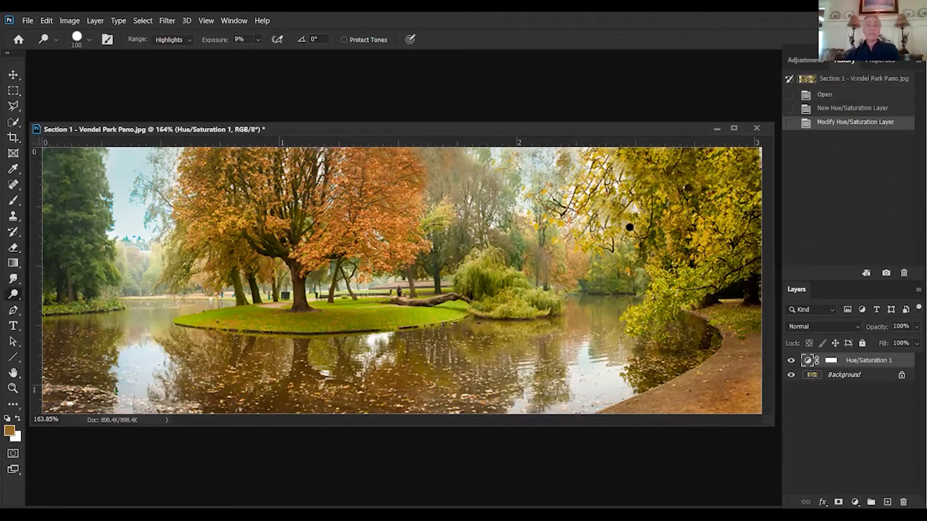
pyautogui.click(846, 96)
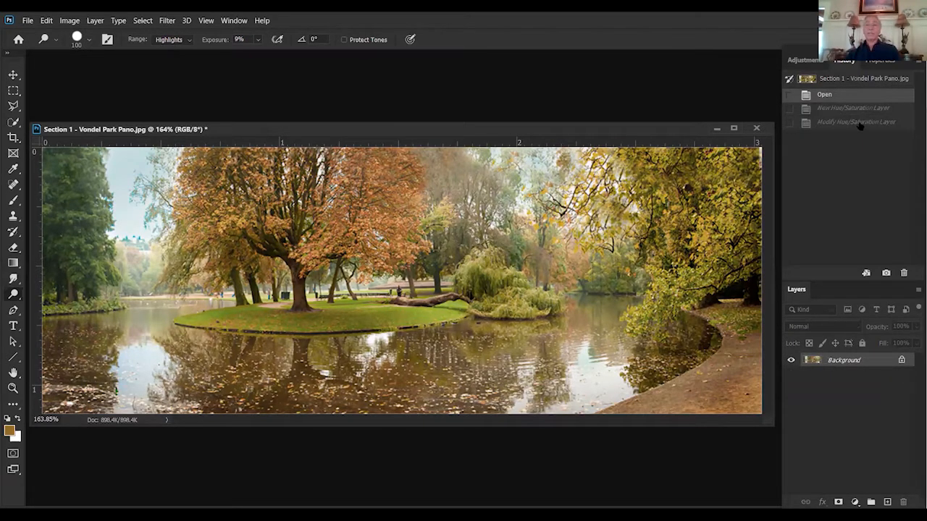
pyautogui.click(858, 122)
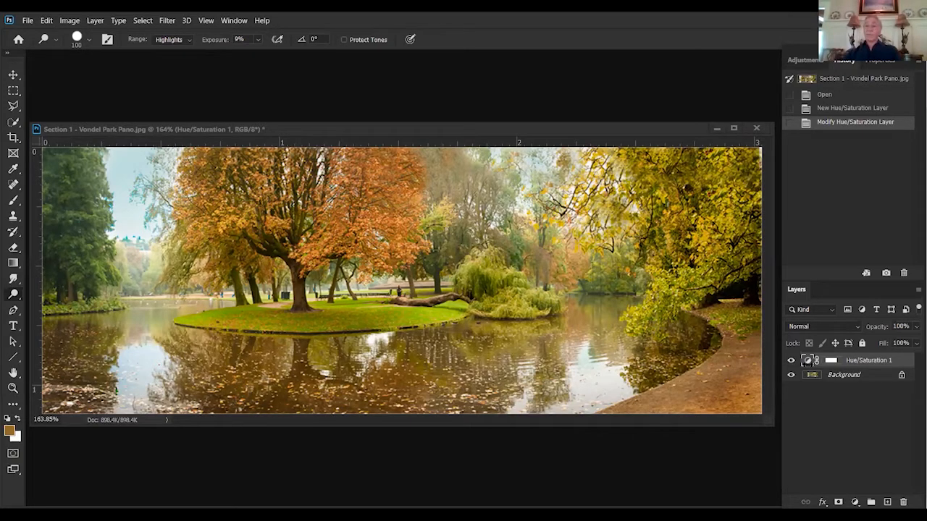
# Target the Hue/Saturation layer's mask and activate the Brush tool with black as foreground and Normal blending mode
pyautogui.click(807, 362)
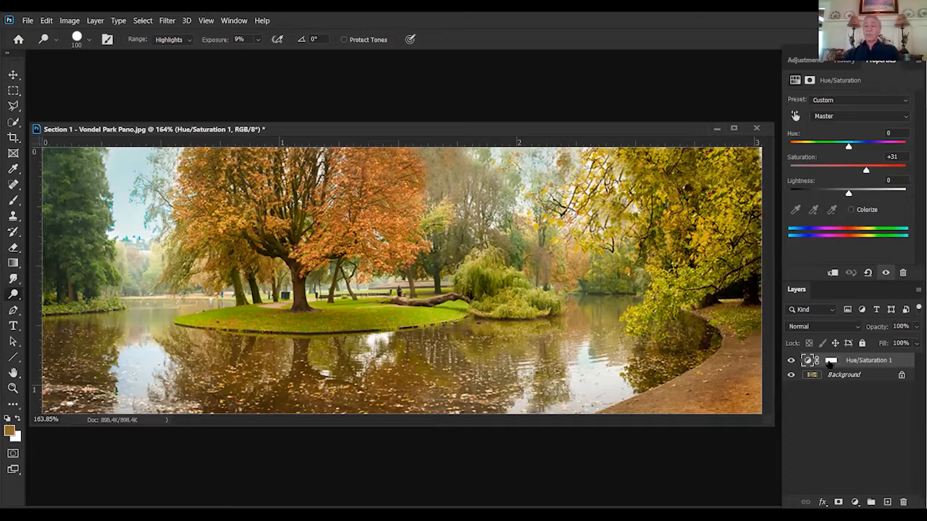
pyautogui.click(830, 362)
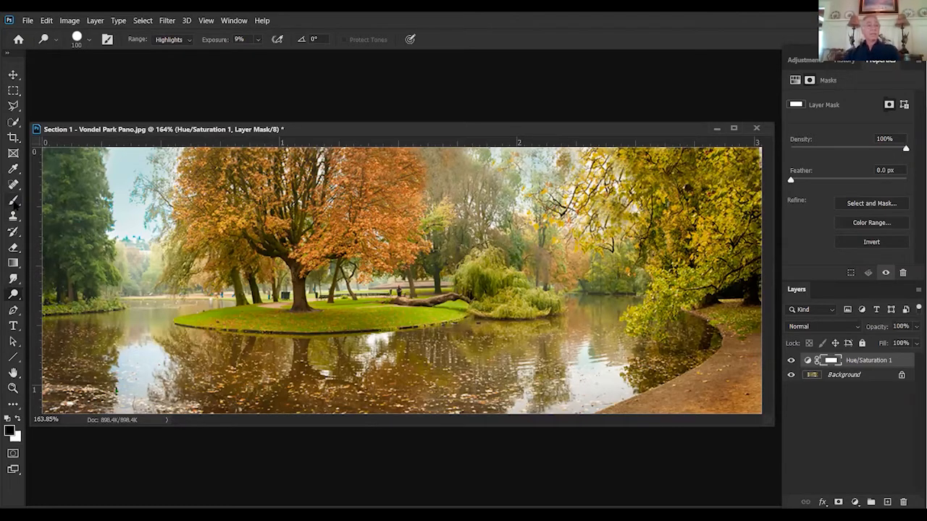
pyautogui.click(13, 201)
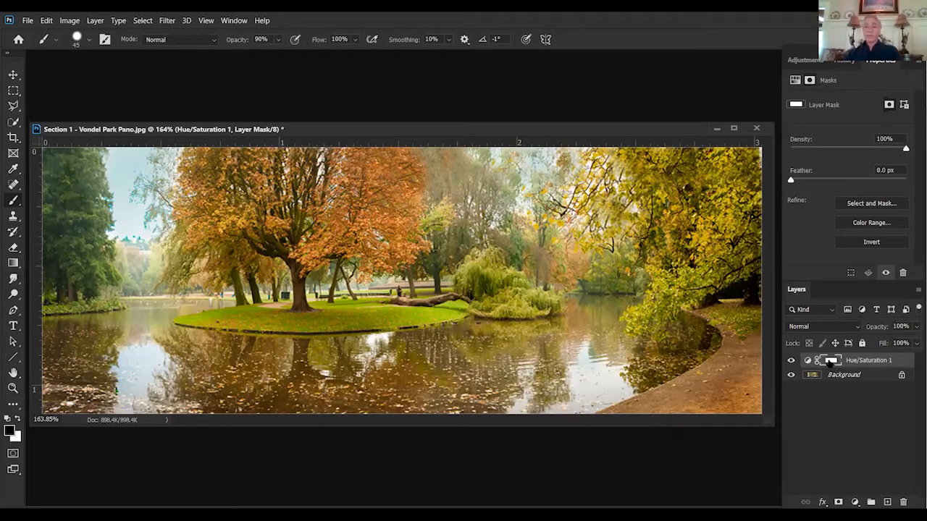
pyautogui.click(16, 425)
pyautogui.click(210, 41)
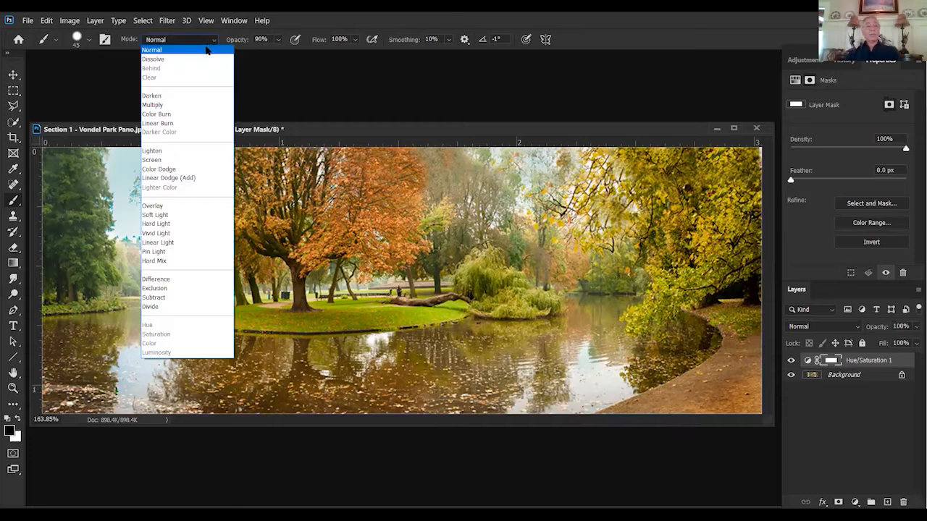
pyautogui.click(153, 50)
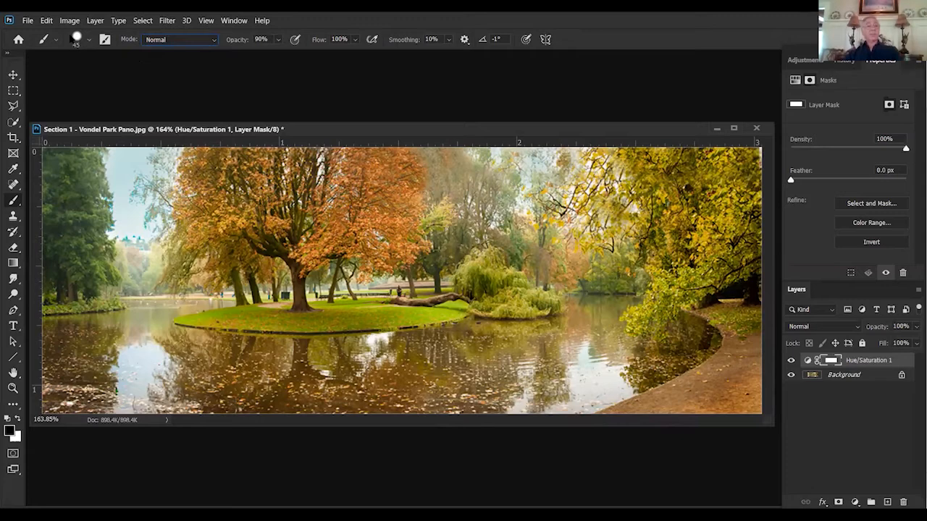
# Set the mask brush's hardness to 65%
pyautogui.click(89, 42)
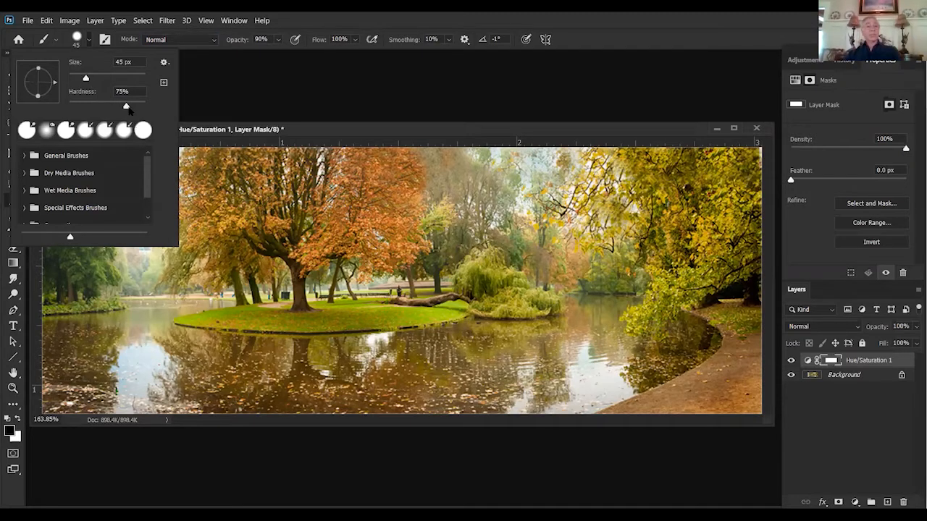
pyautogui.moveTo(126, 106); pyautogui.dragTo(119, 107)
pyautogui.click(210, 85)
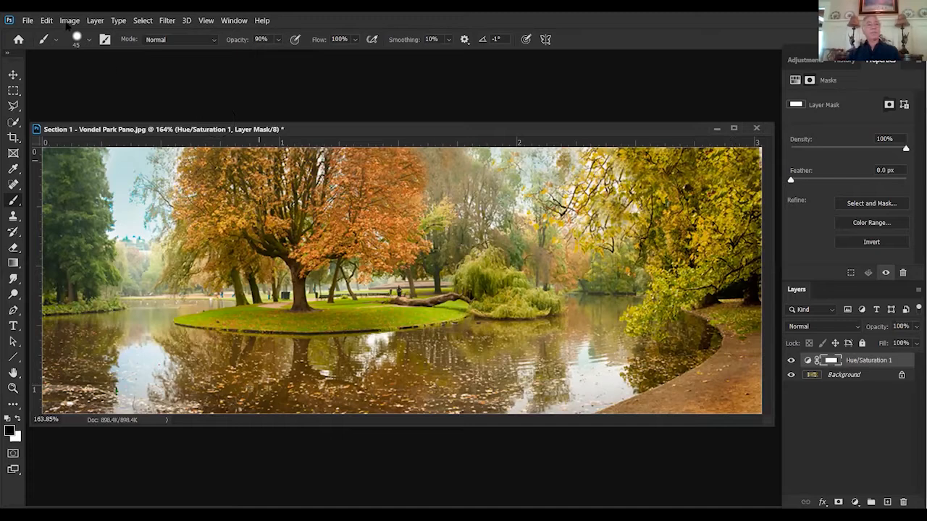
# Raise the mask brush's hardness to 100%, then settle on 81%
pyautogui.click(90, 40)
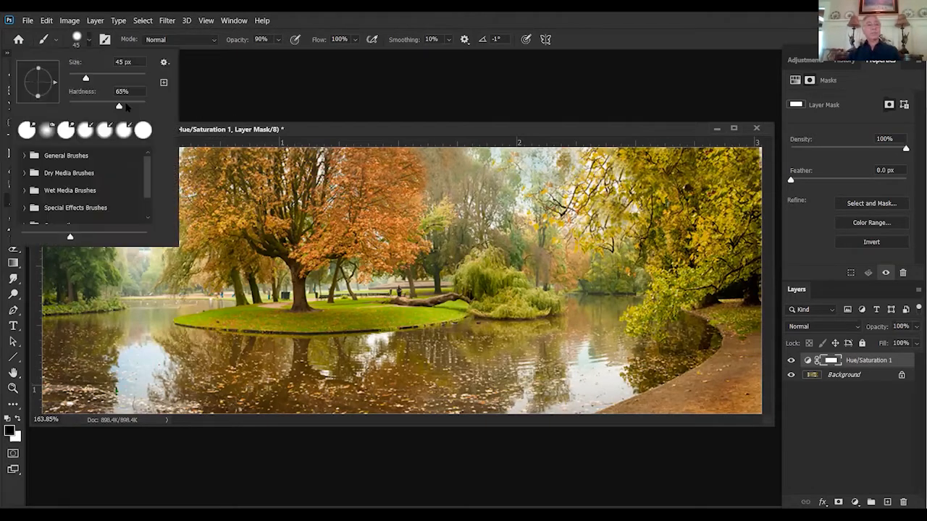
pyautogui.moveTo(120, 106); pyautogui.dragTo(148, 106)
pyautogui.moveTo(145, 106); pyautogui.dragTo(134, 110)
pyautogui.click(437, 98)
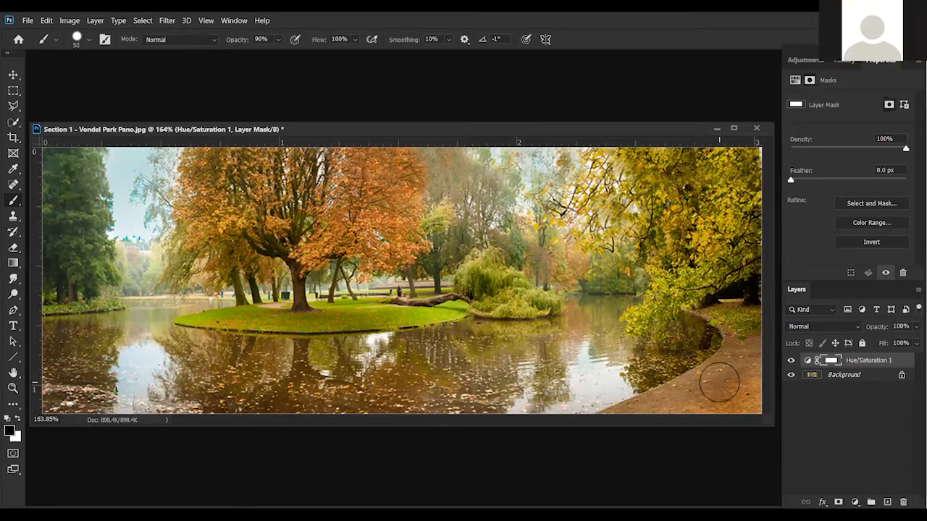
# Resize the mask brush up to 150 px, down to 45 px and finally to 60 px
pyautogui.press(']')
pyautogui.press(']')
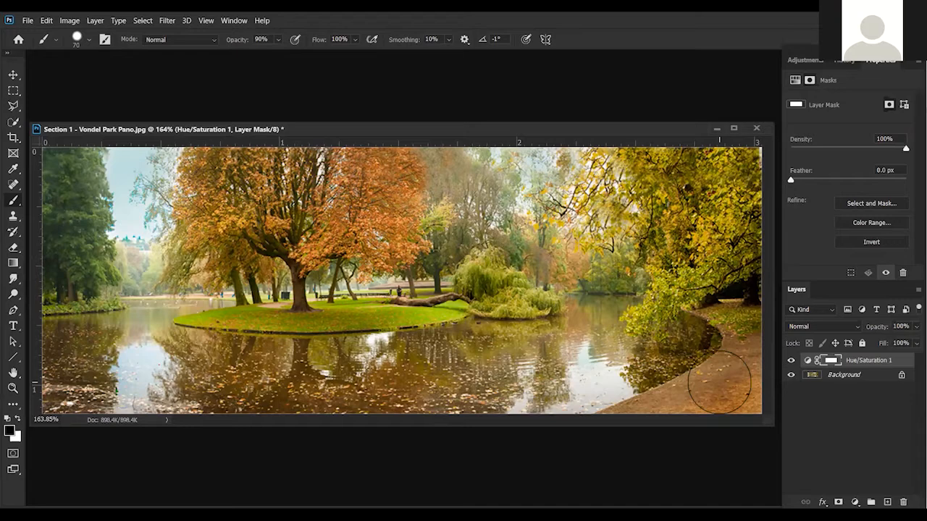
pyautogui.press(']')
pyautogui.press(']')
pyautogui.press(']')
pyautogui.press(']')
pyautogui.press(']')
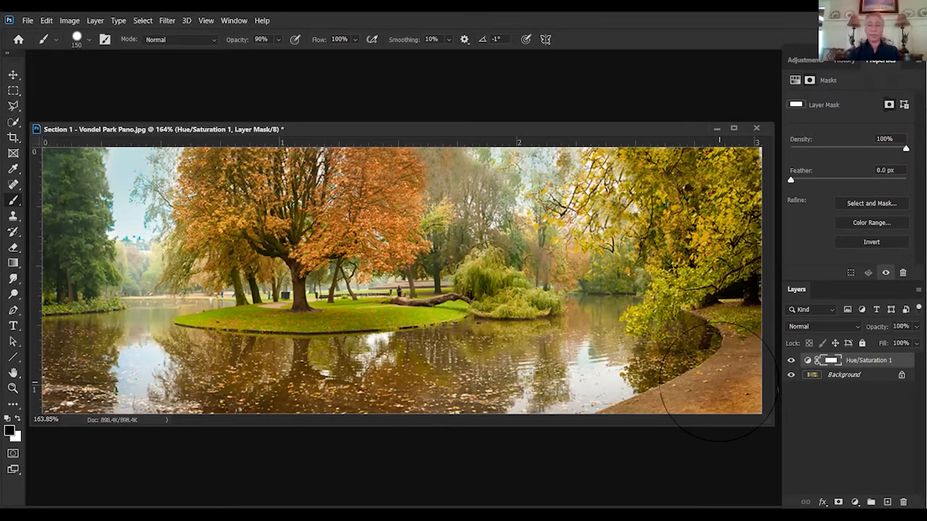
pyautogui.press('[')
pyautogui.press('[')
pyautogui.press('[')
pyautogui.press('[')
pyautogui.press('[')
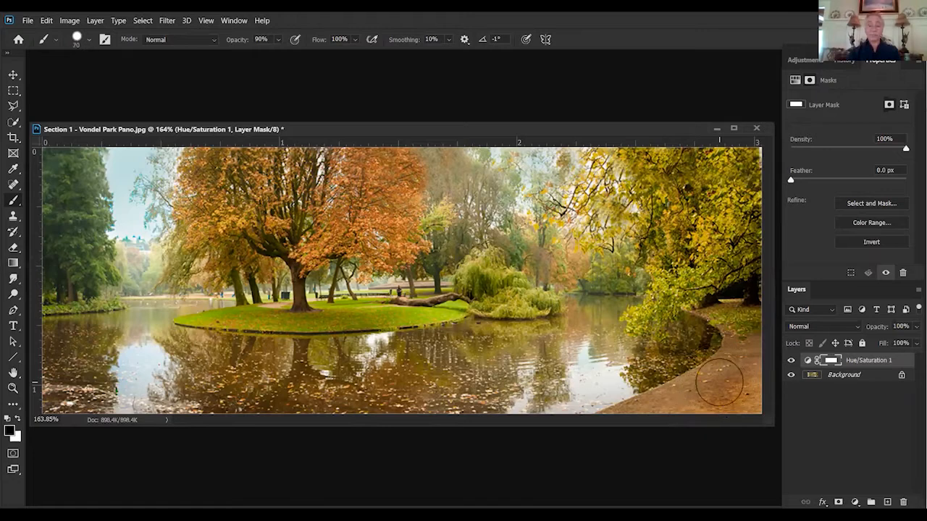
pyautogui.press('[')
pyautogui.press('[')
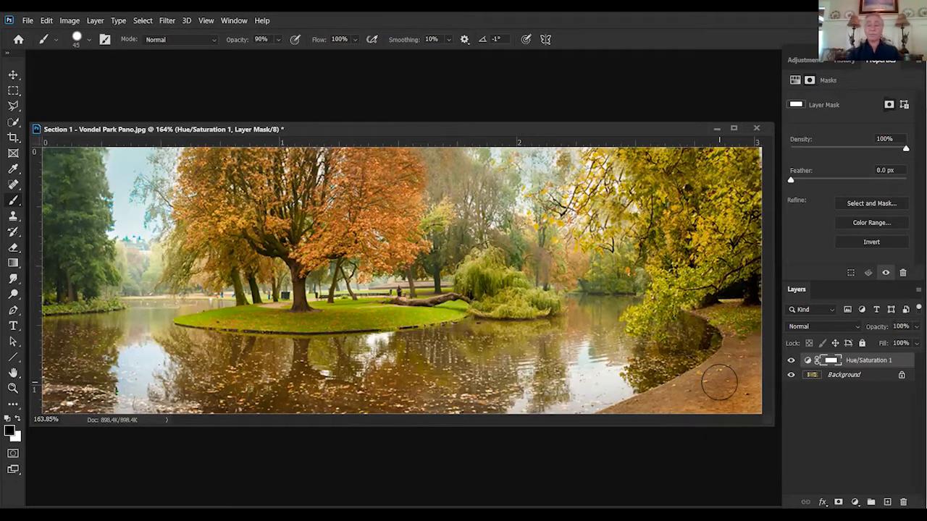
pyautogui.press(']')
pyautogui.press(']')
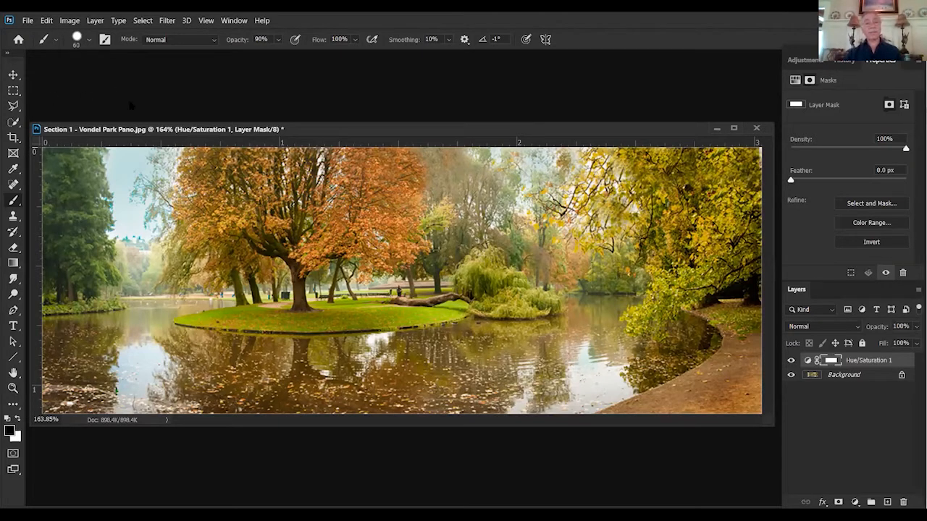
# Resize the mask brush to 44 px, enlarge it briefly, shrink it to 25 px and finally settle on 40 px
pyautogui.click(89, 42)
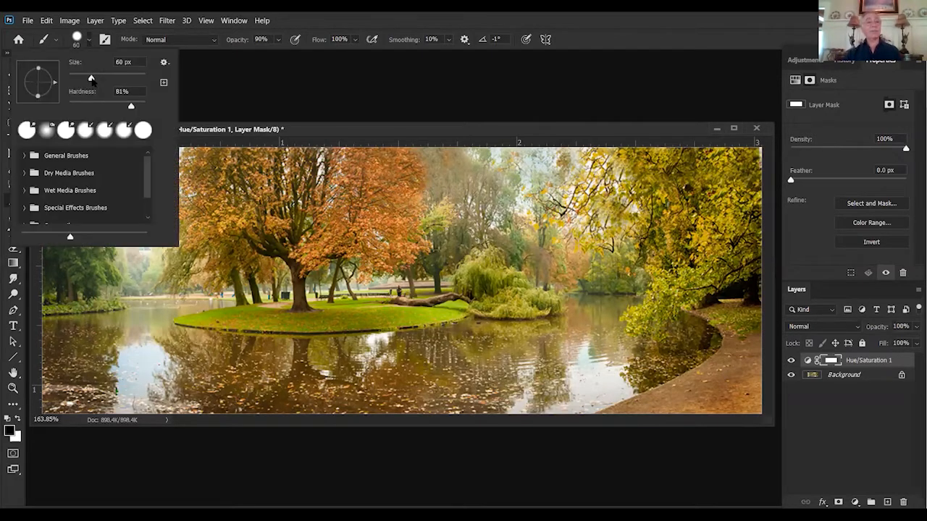
pyautogui.moveTo(92, 81)
pyautogui.mouseDown()
pyautogui.moveTo(103, 80)
pyautogui.moveTo(91, 82)
pyautogui.mouseUp()
pyautogui.click(227, 94)
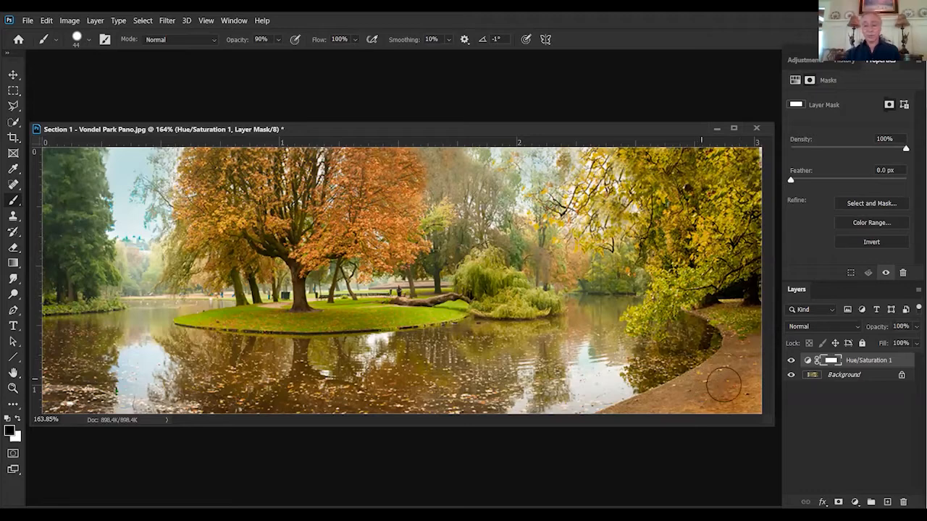
pyautogui.press(']')
pyautogui.press(']')
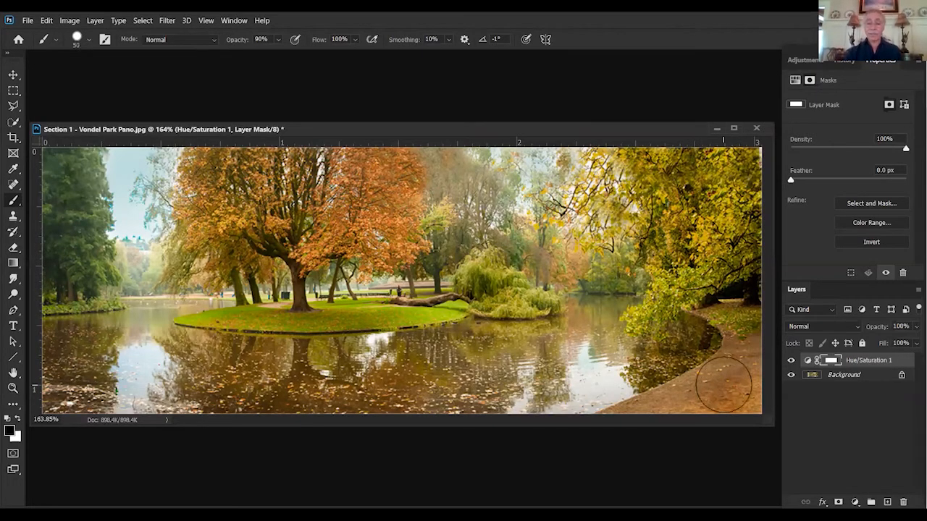
pyautogui.press('[')
pyautogui.press('[')
pyautogui.press('[')
pyautogui.press('[')
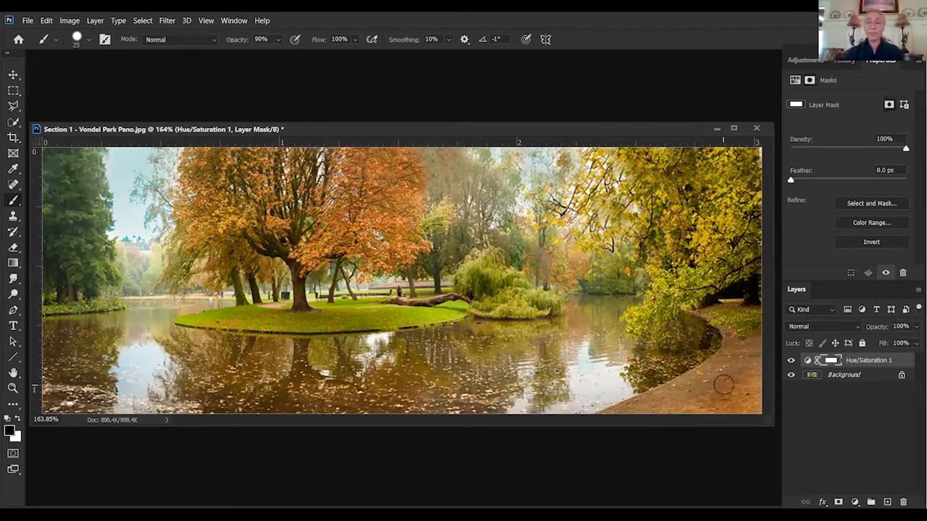
pyautogui.press(']')
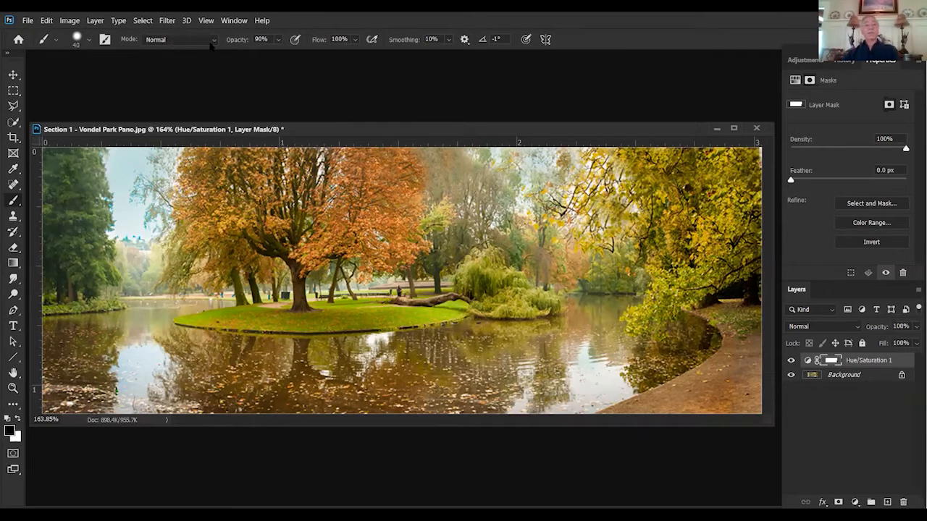
# Set the brush opacity to 100% and paint black on the mask over the dirt path beside the pond, with the edit history displayed
pyautogui.click(278, 40)
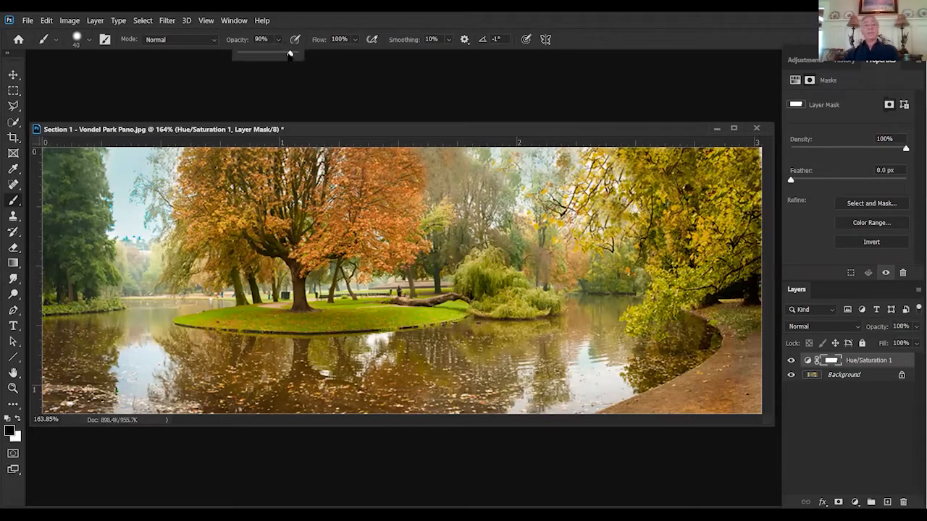
pyautogui.moveTo(289, 54); pyautogui.dragTo(306, 59)
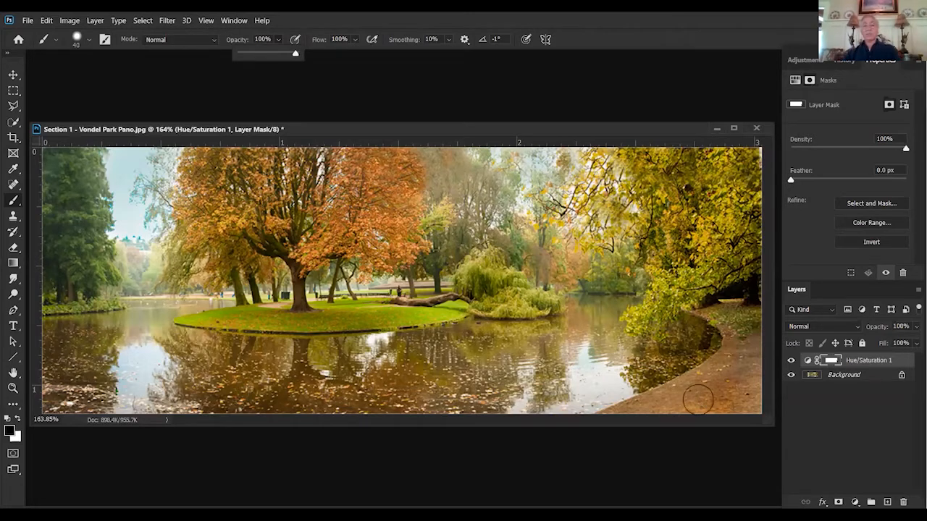
pyautogui.click(726, 329)
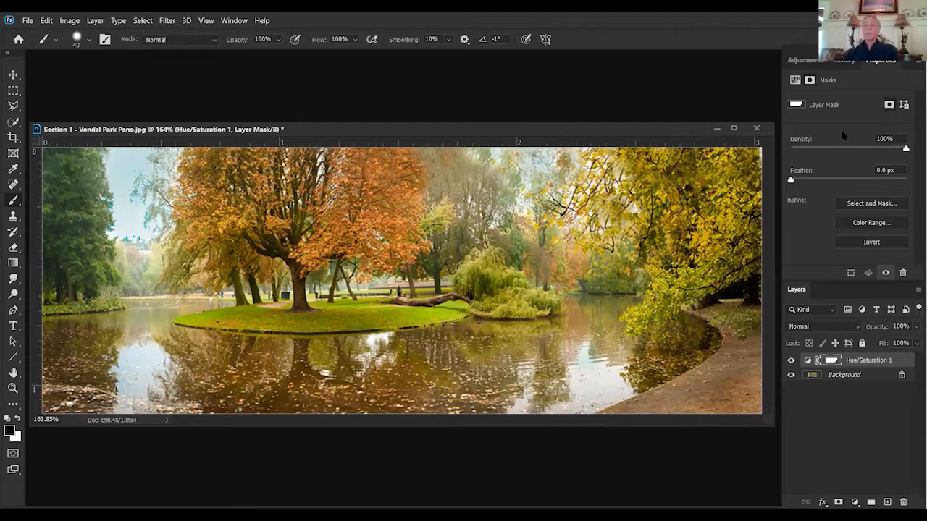
pyautogui.click(841, 61)
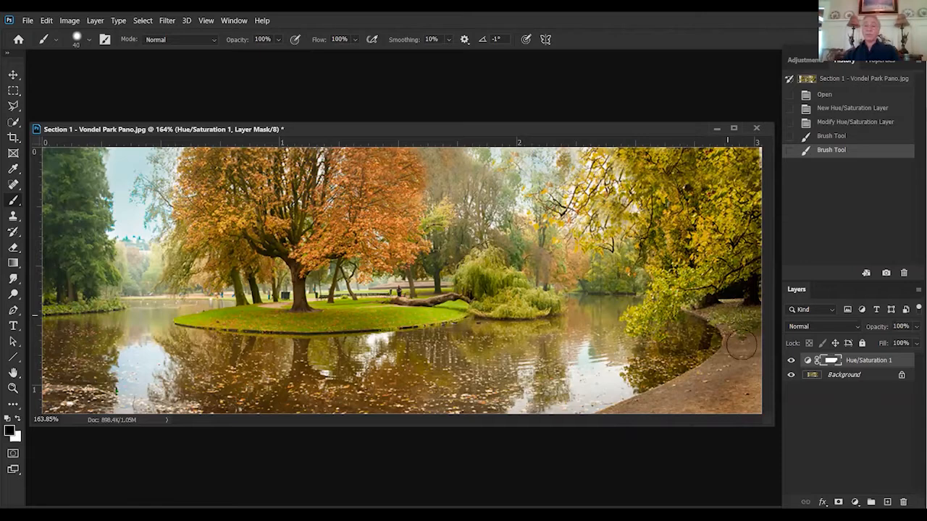
pyautogui.moveTo(747, 355)
pyautogui.mouseDown()
pyautogui.moveTo(748, 335)
pyautogui.moveTo(751, 351)
pyautogui.moveTo(667, 410)
pyautogui.mouseUp()
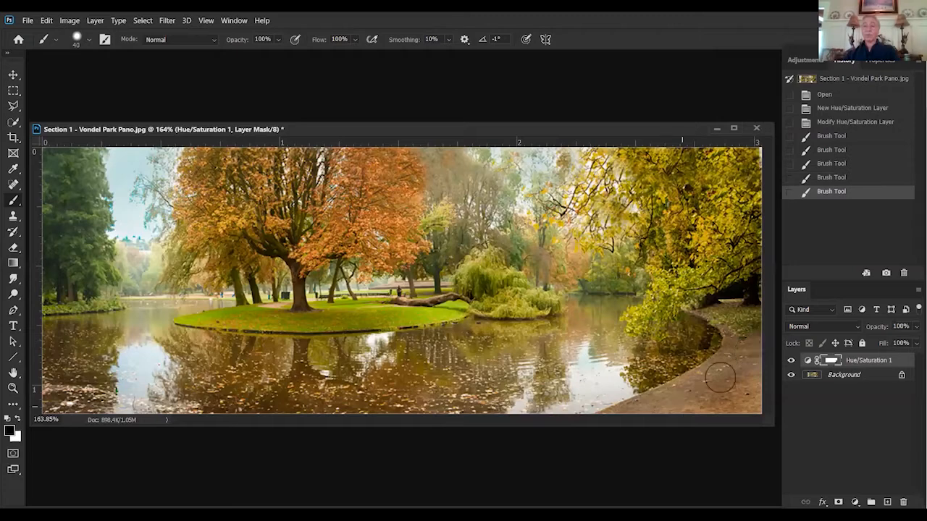
pyautogui.moveTo(720, 377); pyautogui.dragTo(718, 375)
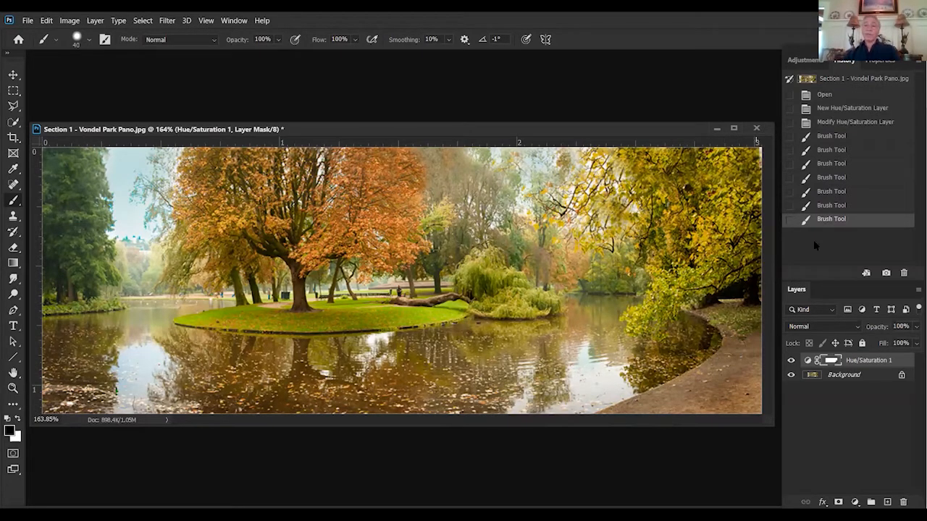
# Step back through the recorded brush strokes in the edit history to the first Brush Tool state
pyautogui.click(833, 206)
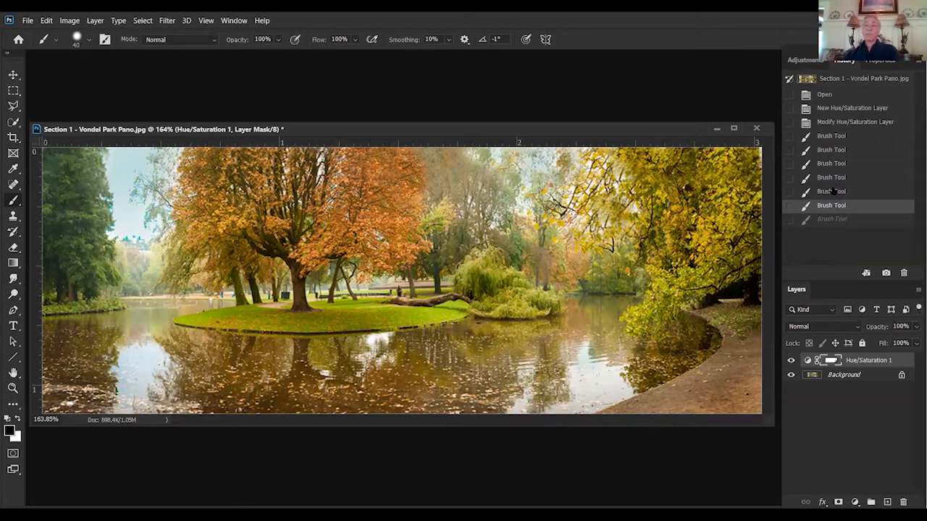
pyautogui.click(833, 193)
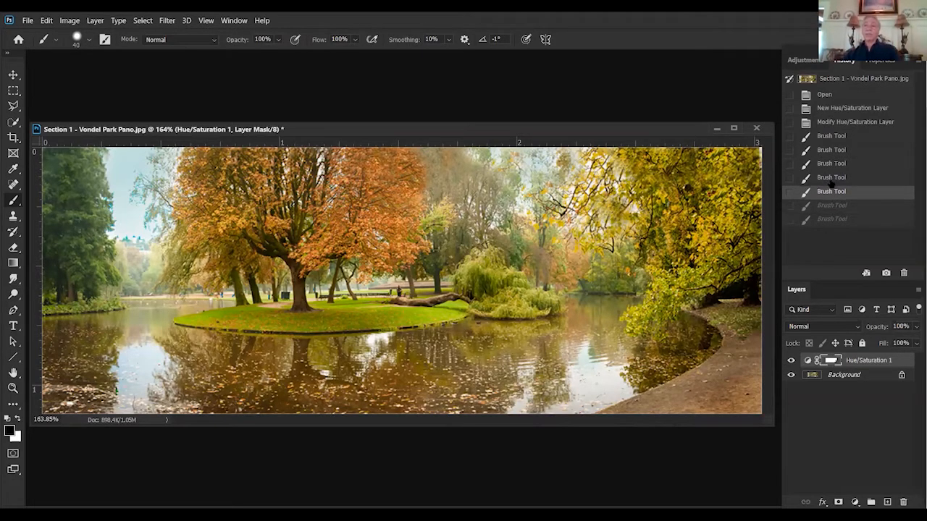
pyautogui.click(832, 179)
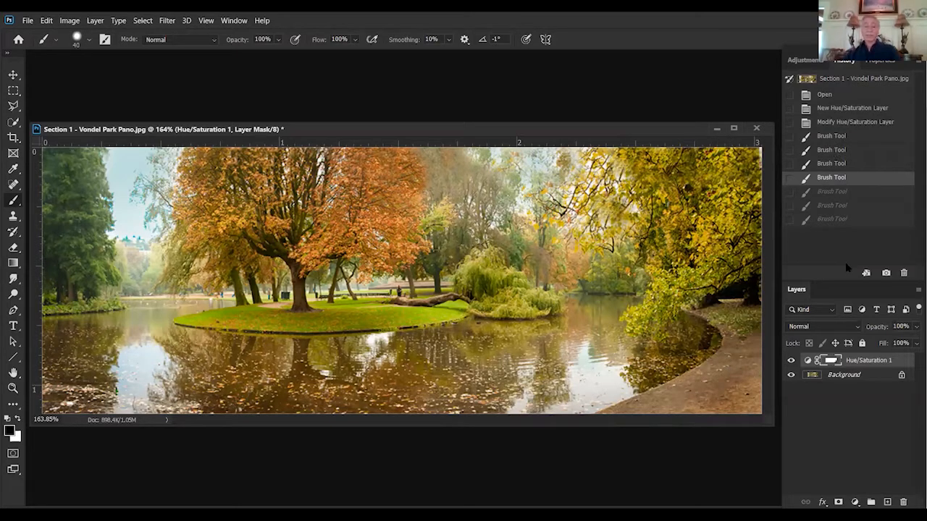
pyautogui.click(831, 152)
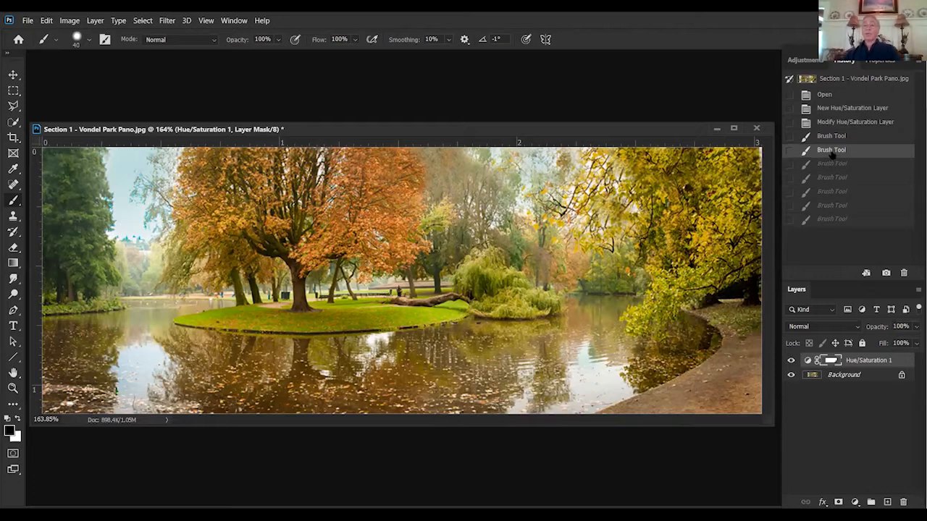
pyautogui.click(827, 137)
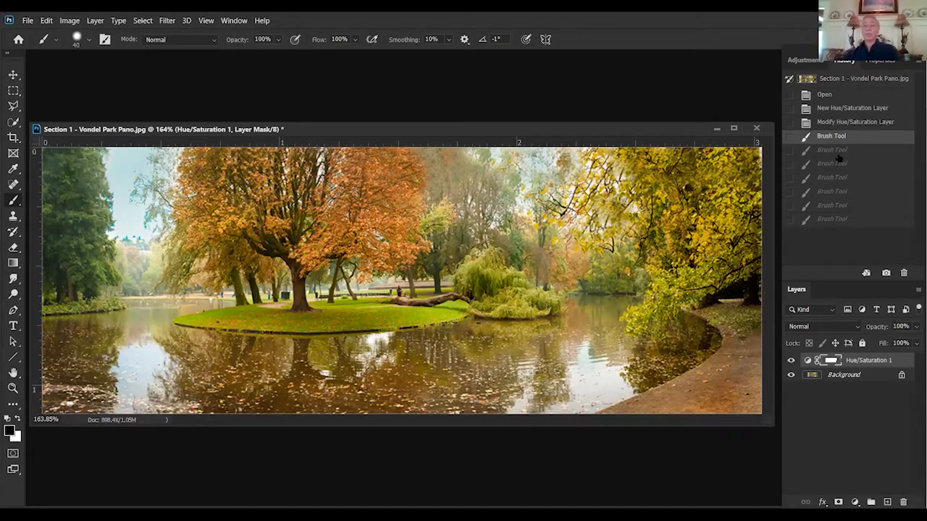
# Step forward through the brush stroke states, revert to the Modify Hue/Saturation Layer state, and restore the latest brush stroke
pyautogui.click(833, 153)
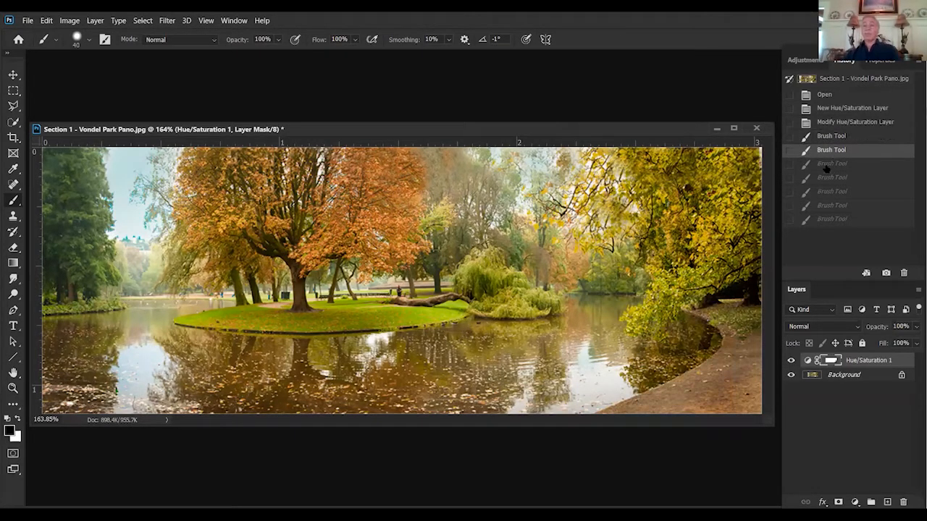
pyautogui.click(829, 165)
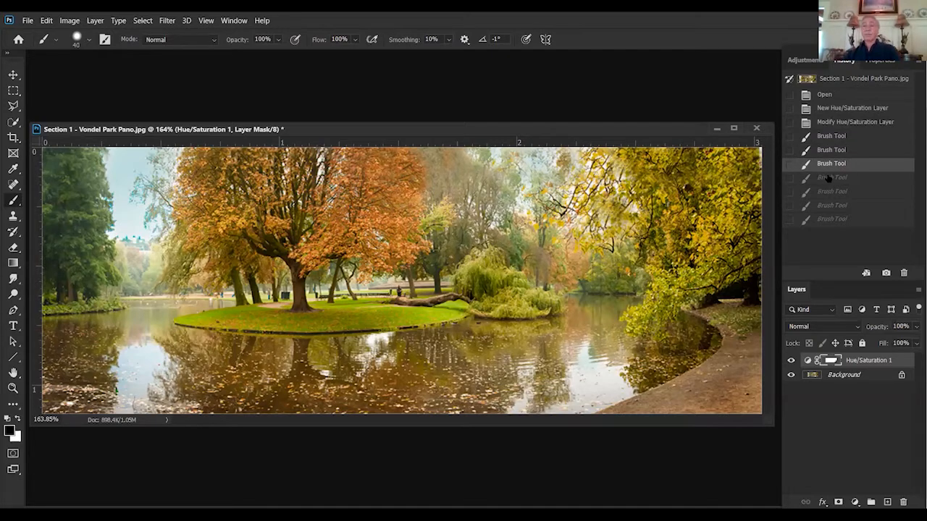
pyautogui.click(826, 178)
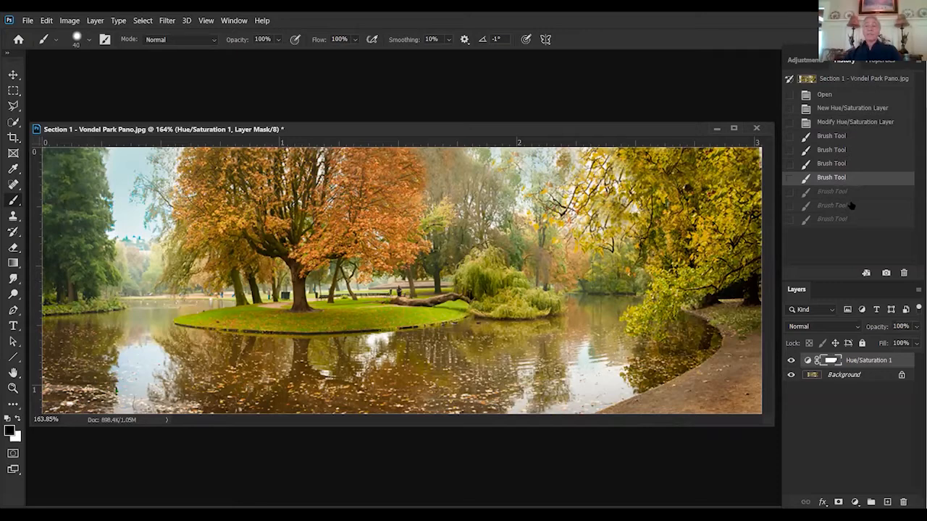
pyautogui.click(832, 123)
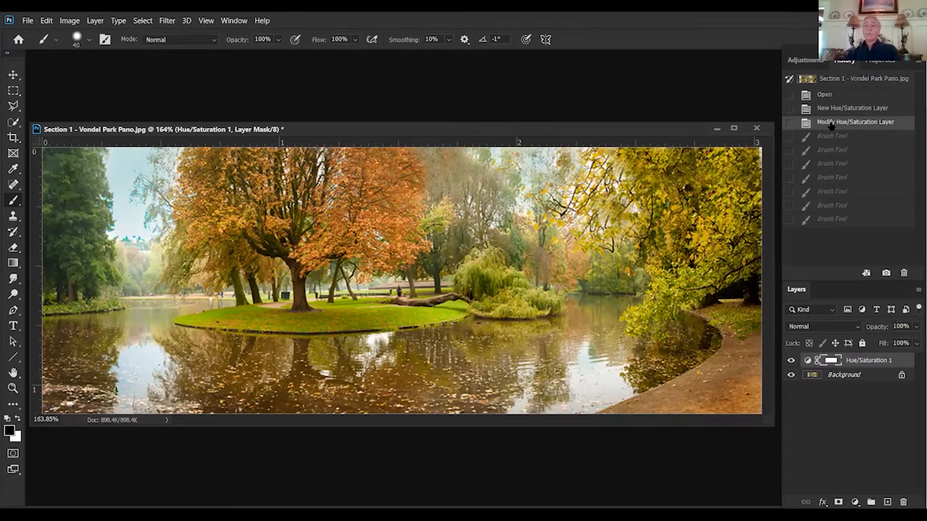
pyautogui.click(828, 220)
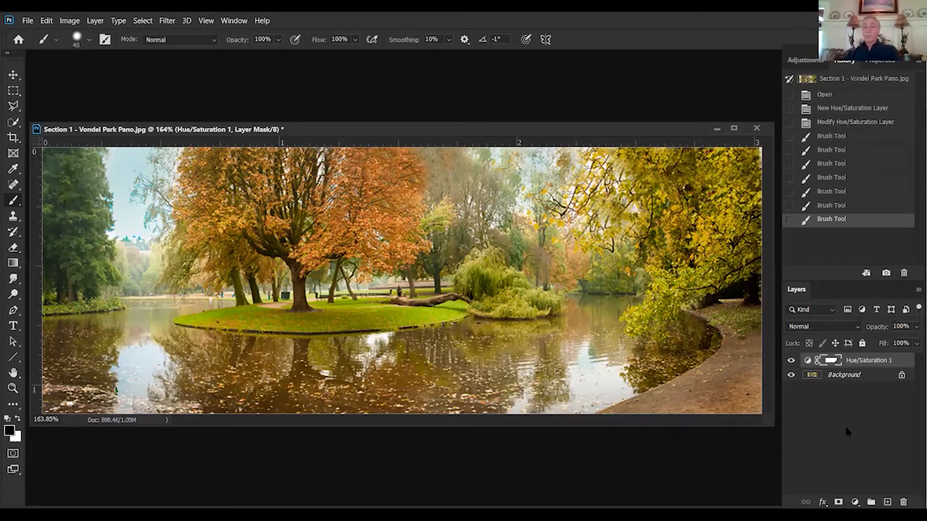
# Delete the painted Hue/Saturation layer and add a fresh Hue/Saturation adjustment layer with Saturation set to +57
pyautogui.doubleClick(896, 361)
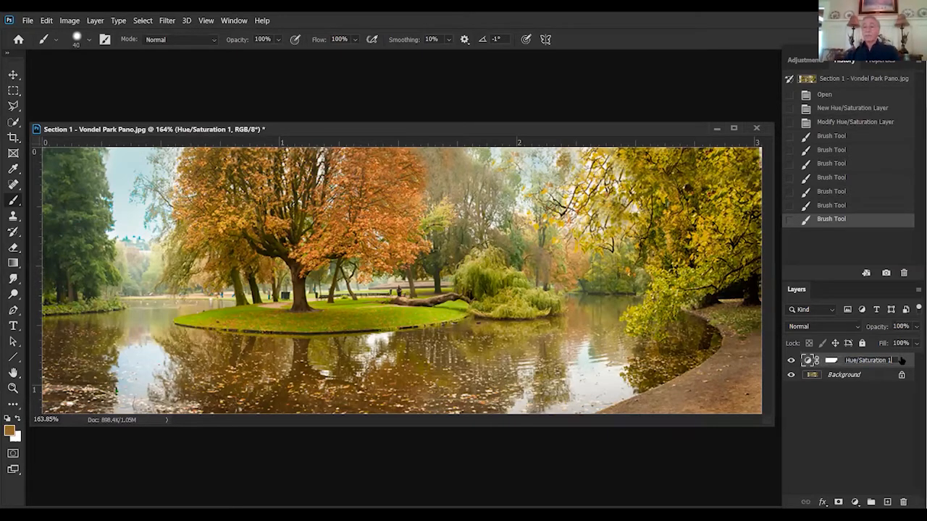
pyautogui.moveTo(901, 360); pyautogui.dragTo(902, 501)
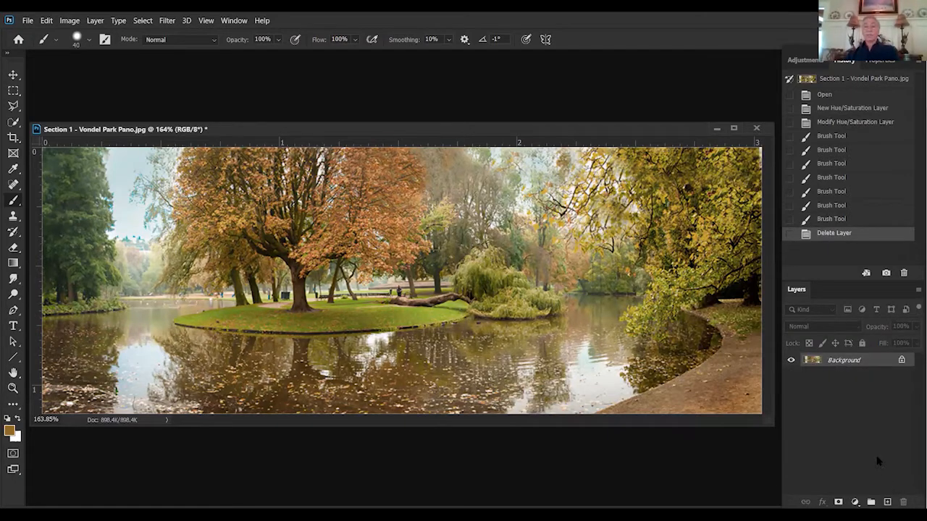
pyautogui.click(808, 64)
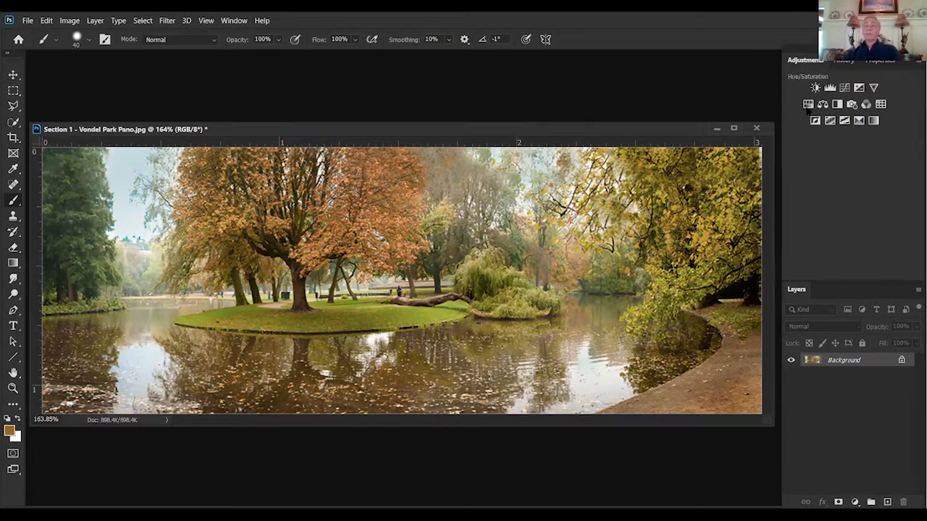
pyautogui.click(808, 104)
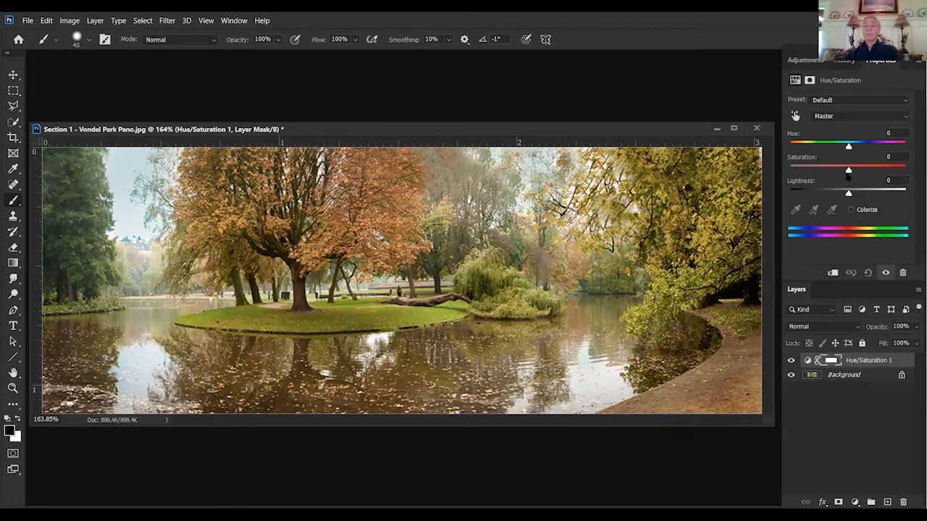
pyautogui.moveTo(862, 171); pyautogui.dragTo(878, 171)
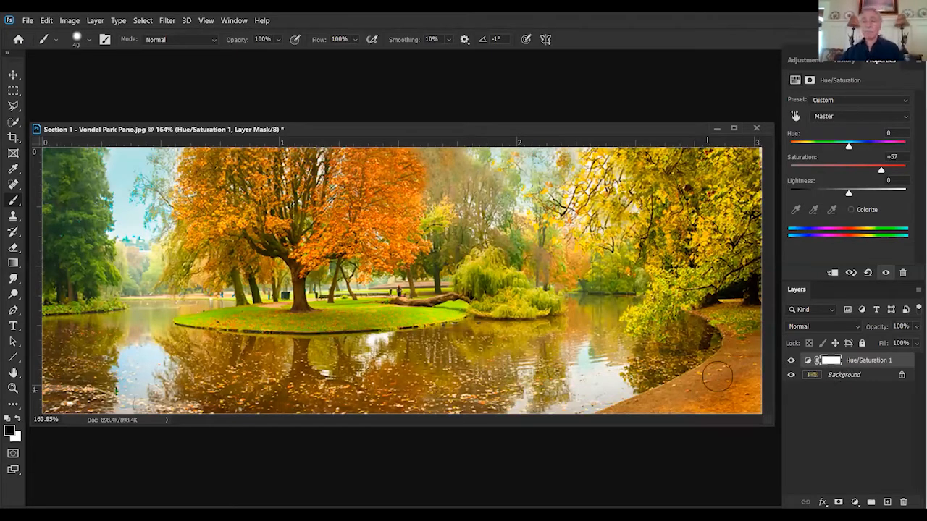
# Paint black on the new Hue/Saturation layer's mask over the crown of the large orange tree
pyautogui.click(833, 362)
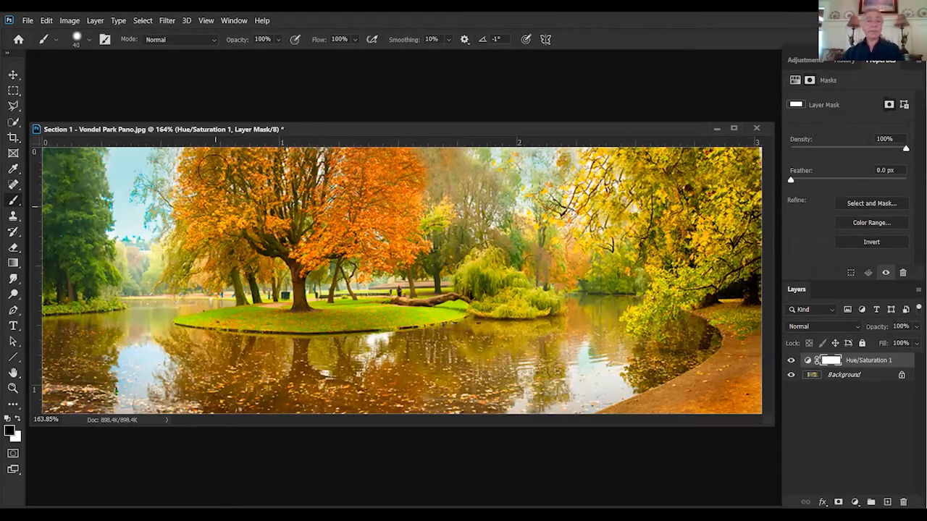
pyautogui.moveTo(215, 259)
pyautogui.mouseDown()
pyautogui.moveTo(203, 159)
pyautogui.moveTo(217, 228)
pyautogui.moveTo(218, 153)
pyautogui.moveTo(221, 223)
pyautogui.moveTo(225, 163)
pyautogui.moveTo(295, 264)
pyautogui.moveTo(244, 172)
pyautogui.moveTo(273, 203)
pyautogui.moveTo(248, 229)
pyautogui.moveTo(373, 215)
pyautogui.moveTo(370, 191)
pyautogui.moveTo(318, 248)
pyautogui.moveTo(361, 175)
pyautogui.moveTo(348, 170)
pyautogui.moveTo(370, 178)
pyautogui.moveTo(385, 155)
pyautogui.moveTo(391, 238)
pyautogui.mouseUp()
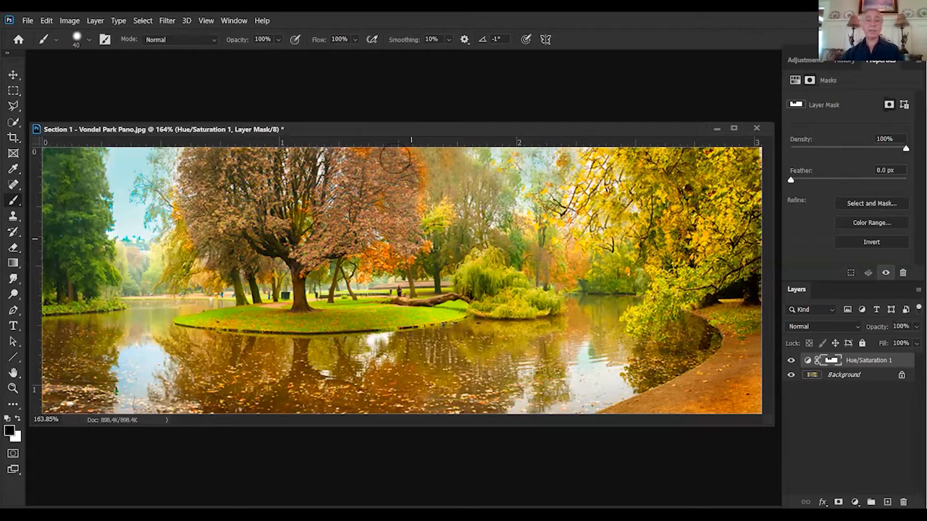
pyautogui.moveTo(396, 159)
pyautogui.mouseDown()
pyautogui.moveTo(413, 191)
pyautogui.moveTo(366, 258)
pyautogui.moveTo(418, 226)
pyautogui.mouseUp()
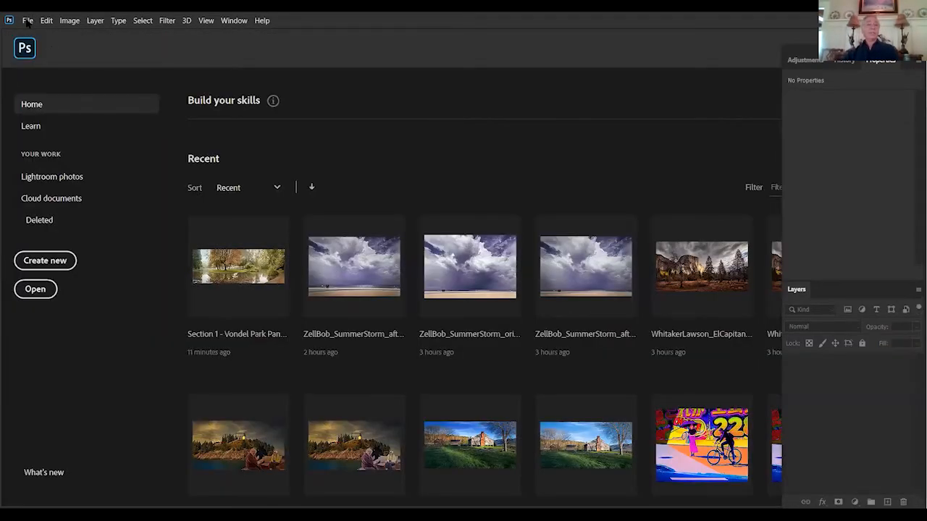
# Open Section 2 - Captain Davy Jones.jpg from the Lesson 2 images folder through Camera Raw and move its window toward the workspace centre
pyautogui.click(27, 21)
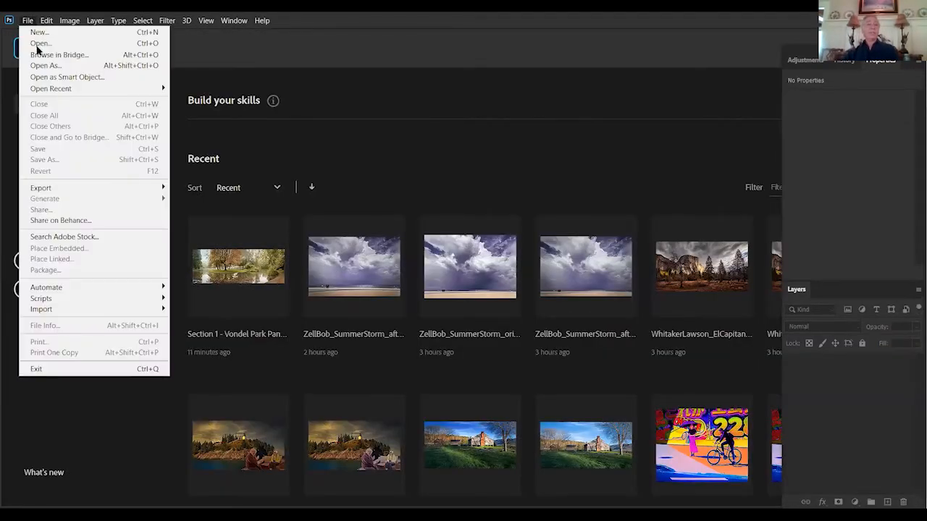
pyautogui.click(38, 44)
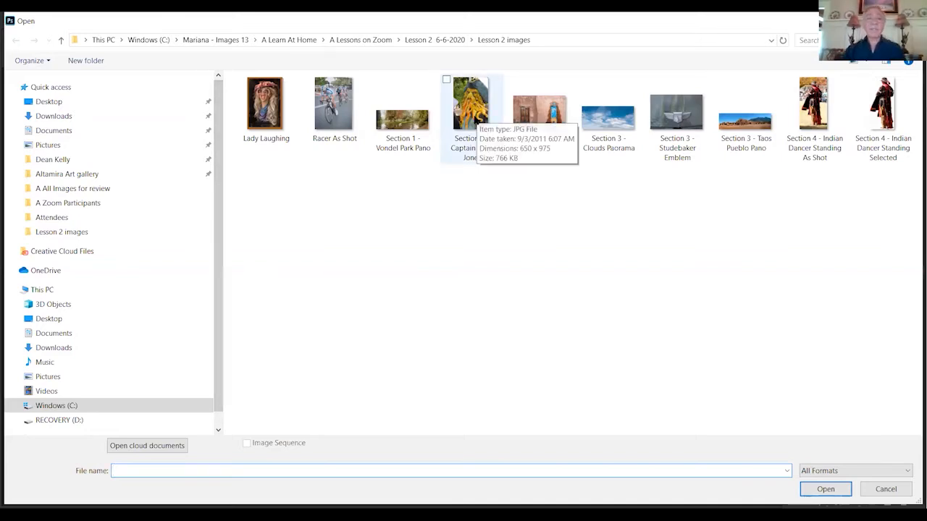
pyautogui.doubleClick(472, 117)
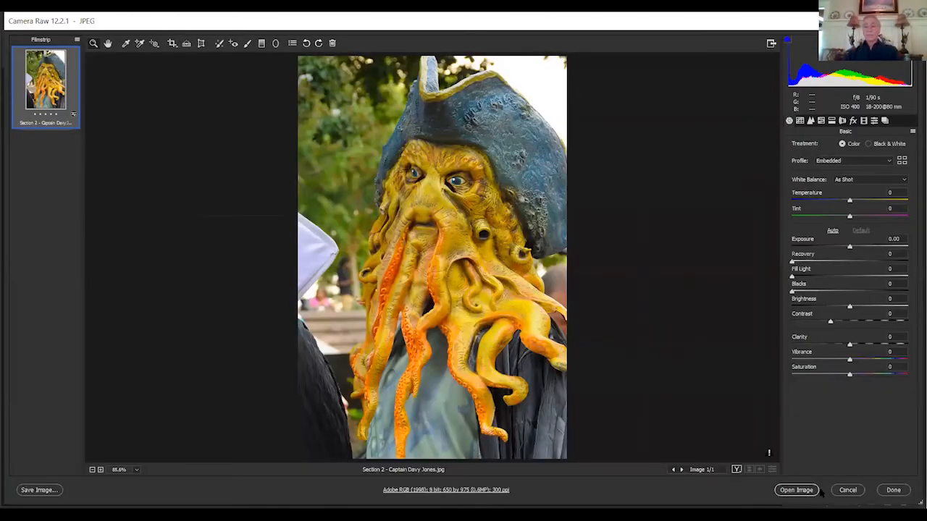
pyautogui.click(811, 491)
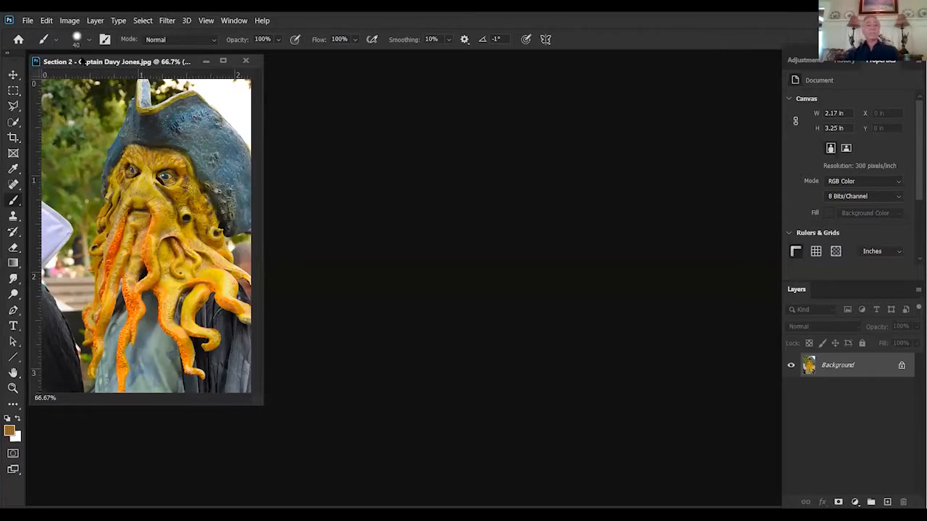
pyautogui.moveTo(82, 61); pyautogui.dragTo(319, 100)
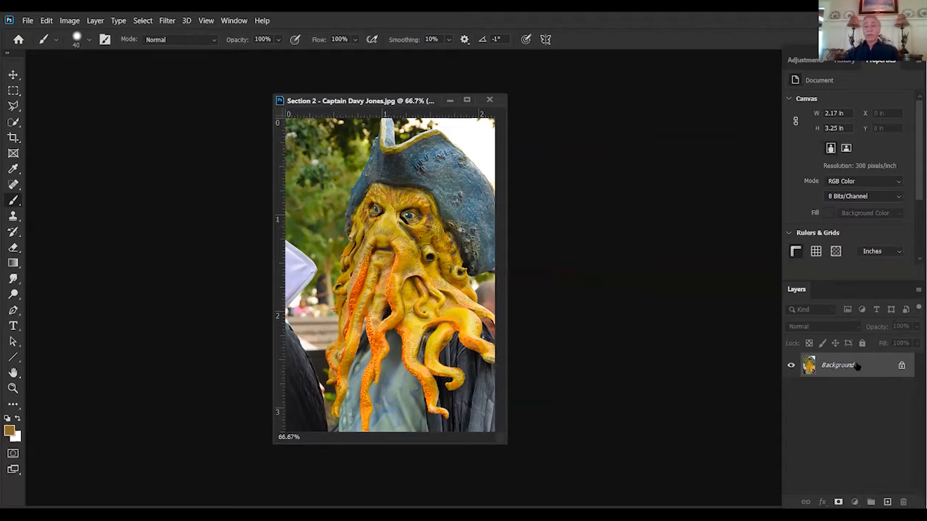
# Duplicate the Background layer, leave the copy as the active layer, and move the image window slightly upward
pyautogui.moveTo(855, 365); pyautogui.dragTo(887, 500)
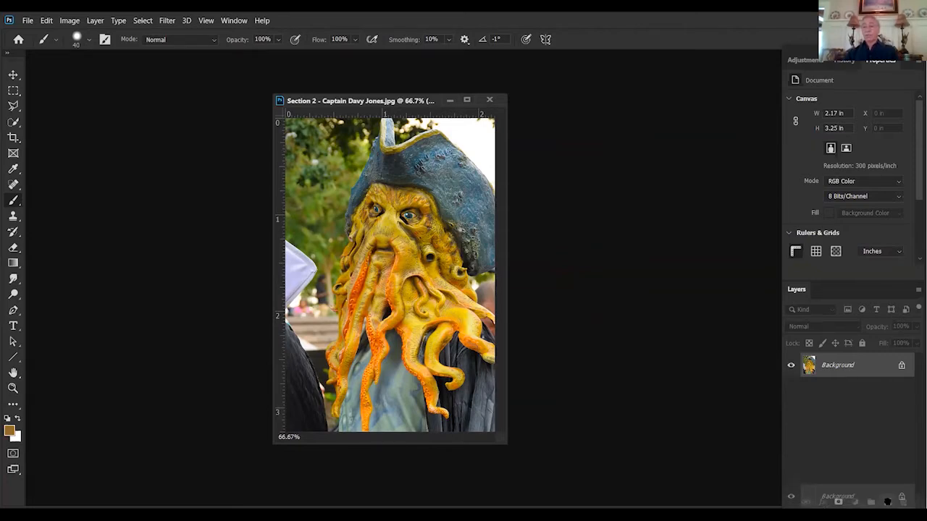
pyautogui.moveTo(887, 501); pyautogui.dragTo(889, 504)
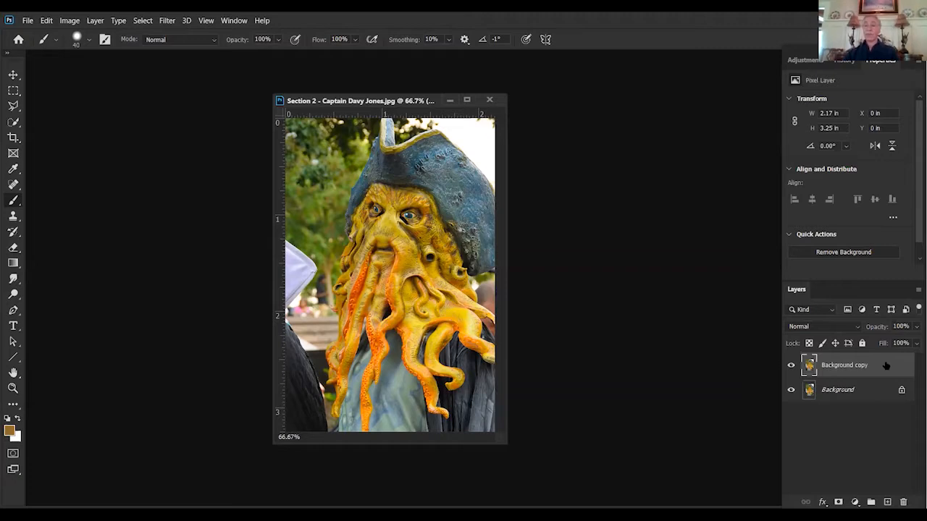
pyautogui.click(874, 391)
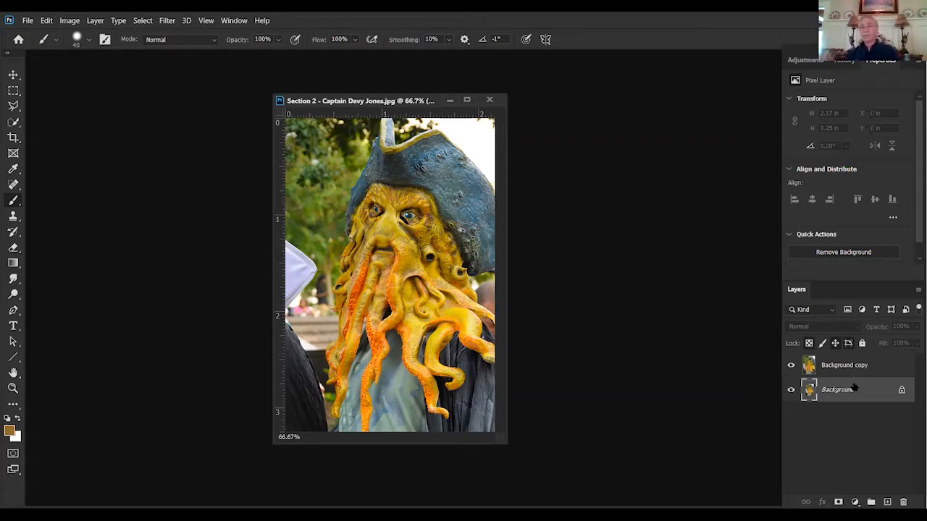
pyautogui.click(877, 366)
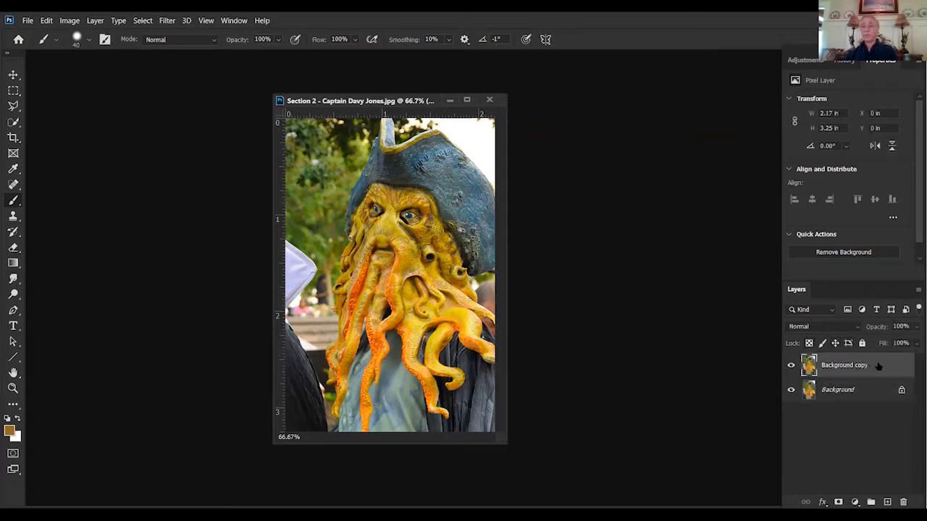
pyautogui.click(869, 391)
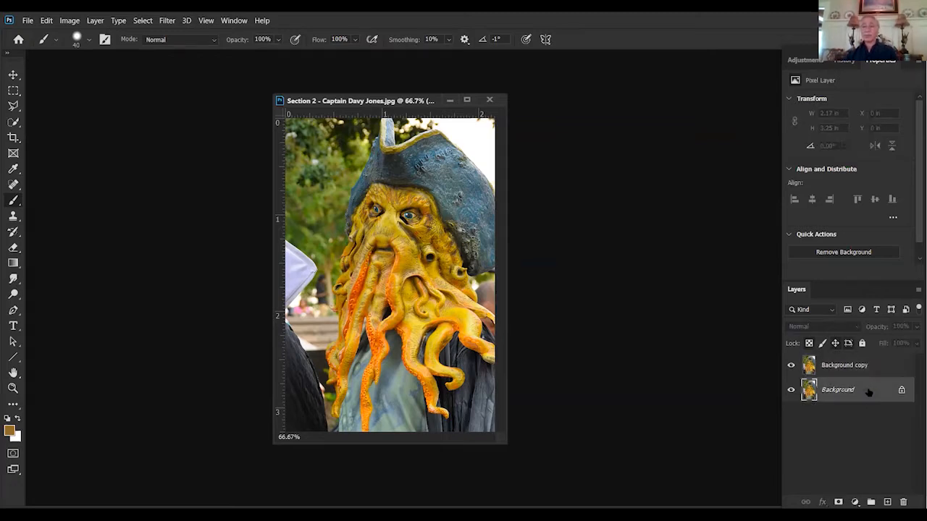
pyautogui.click(882, 368)
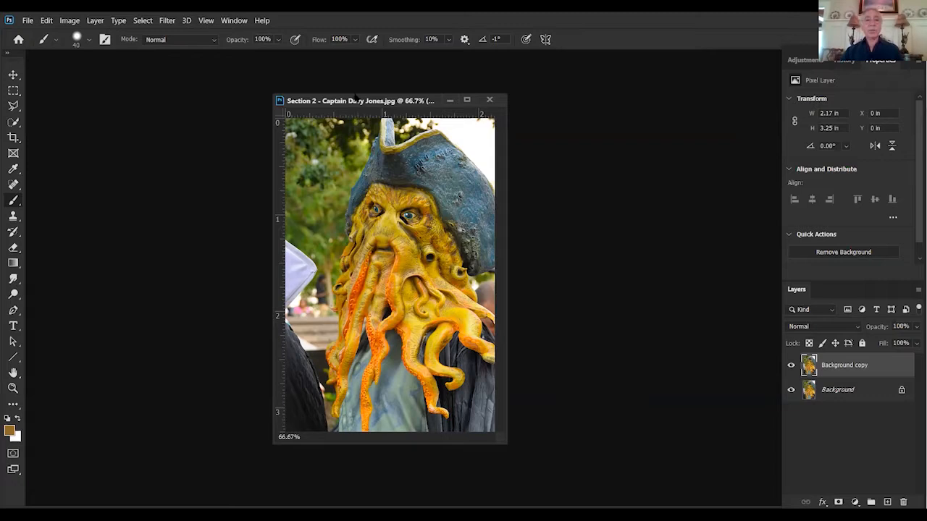
pyautogui.moveTo(351, 100); pyautogui.dragTo(354, 82)
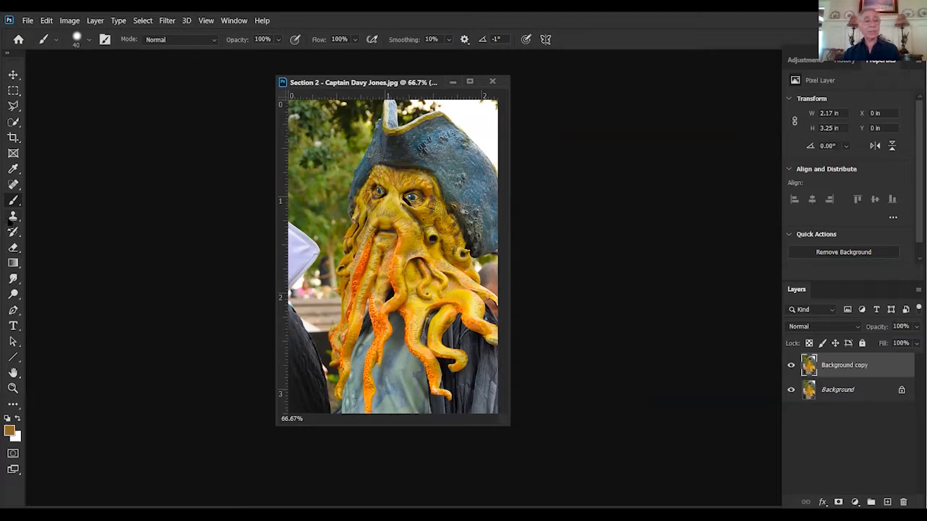
# Clone green foliage with the Clone Stamp over the white object at the photo's left edge on the Background copy layer
pyautogui.press('s')
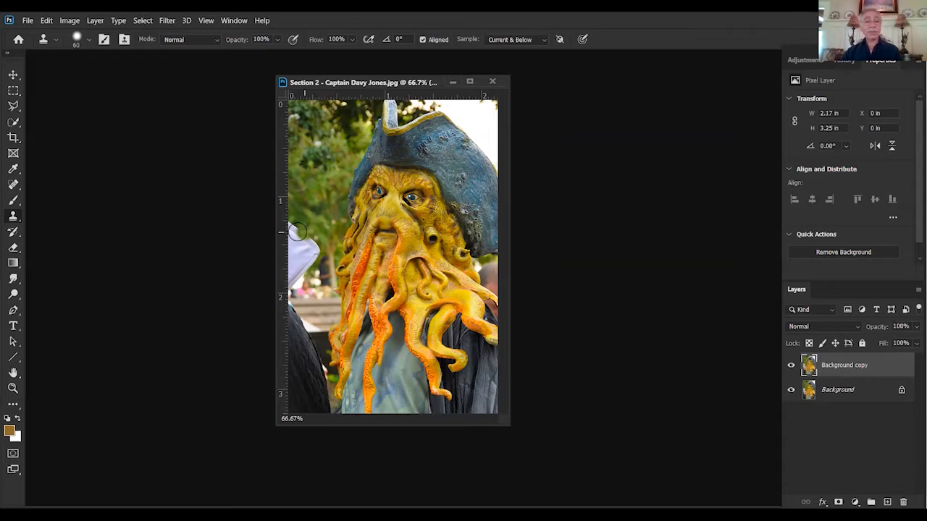
pyautogui.moveTo(299, 234)
pyautogui.mouseDown()
pyautogui.moveTo(305, 248)
pyautogui.moveTo(288, 248)
pyautogui.moveTo(292, 263)
pyautogui.mouseUp()
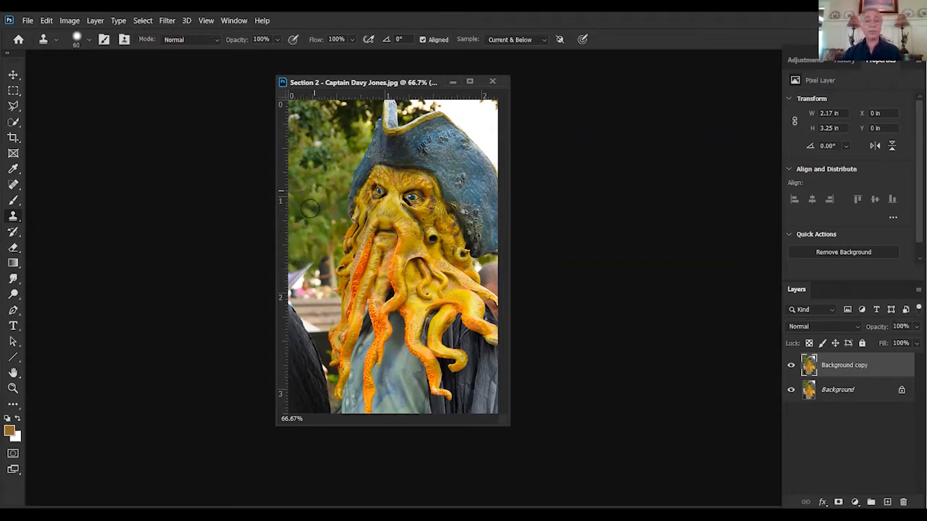
pyautogui.moveTo(316, 223); pyautogui.dragTo(304, 240)
pyautogui.moveTo(317, 239); pyautogui.dragTo(322, 248)
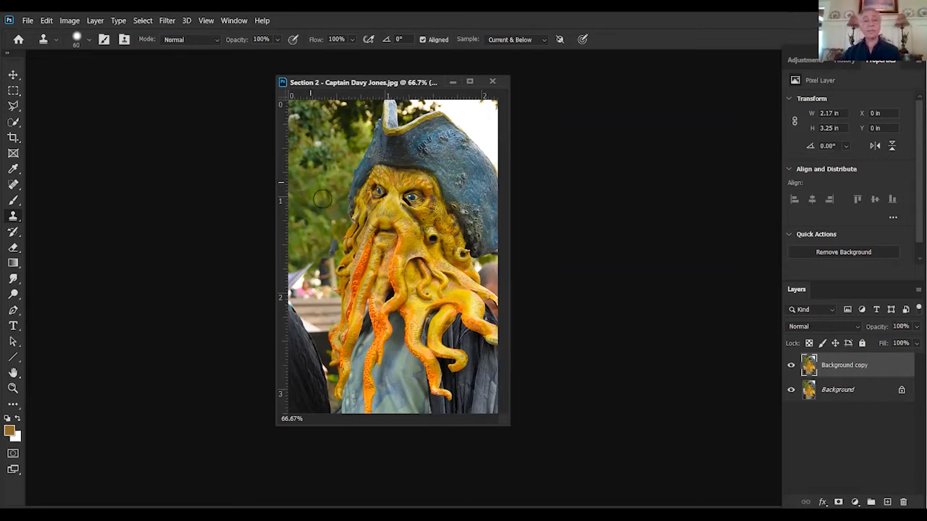
pyautogui.moveTo(323, 234); pyautogui.dragTo(314, 259)
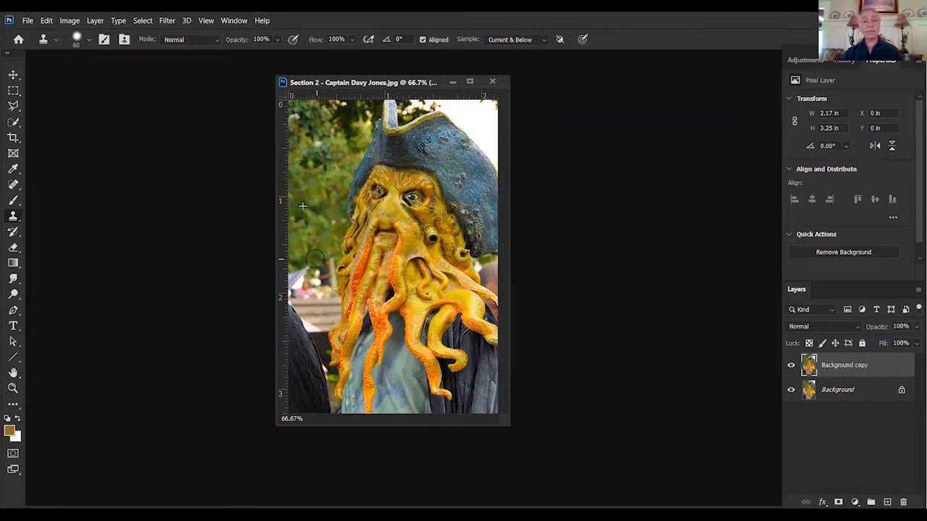
pyautogui.keyDown('alt'); pyautogui.click(307, 190); pyautogui.keyUp('alt')
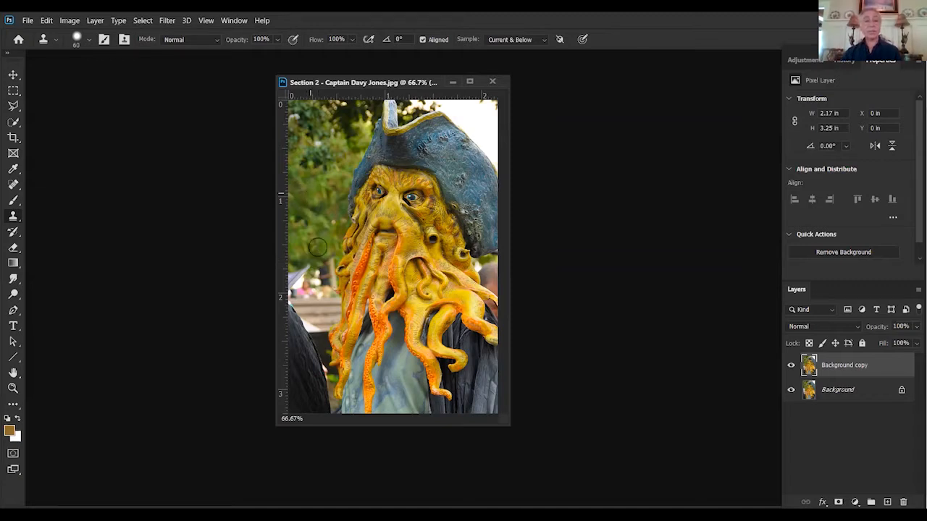
pyautogui.moveTo(305, 266); pyautogui.dragTo(297, 289)
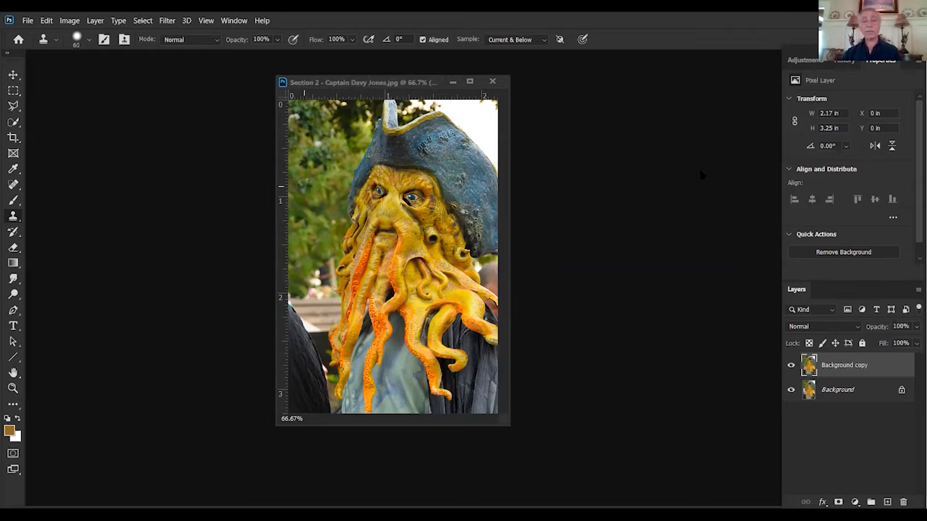
# Clone foliage over the bench and distant people between the dark coat and the tentacled beard
pyautogui.keyDown('alt'); pyautogui.click(303, 231); pyautogui.keyUp('alt')
pyautogui.moveTo(309, 257)
pyautogui.mouseDown()
pyautogui.moveTo(320, 289)
pyautogui.moveTo(320, 261)
pyautogui.moveTo(332, 293)
pyautogui.moveTo(317, 293)
pyautogui.moveTo(309, 275)
pyautogui.moveTo(317, 300)
pyautogui.moveTo(302, 297)
pyautogui.moveTo(315, 323)
pyautogui.moveTo(296, 304)
pyautogui.moveTo(307, 327)
pyautogui.moveTo(328, 304)
pyautogui.mouseUp()
pyautogui.keyDown('alt'); pyautogui.click(308, 232); pyautogui.keyUp('alt')
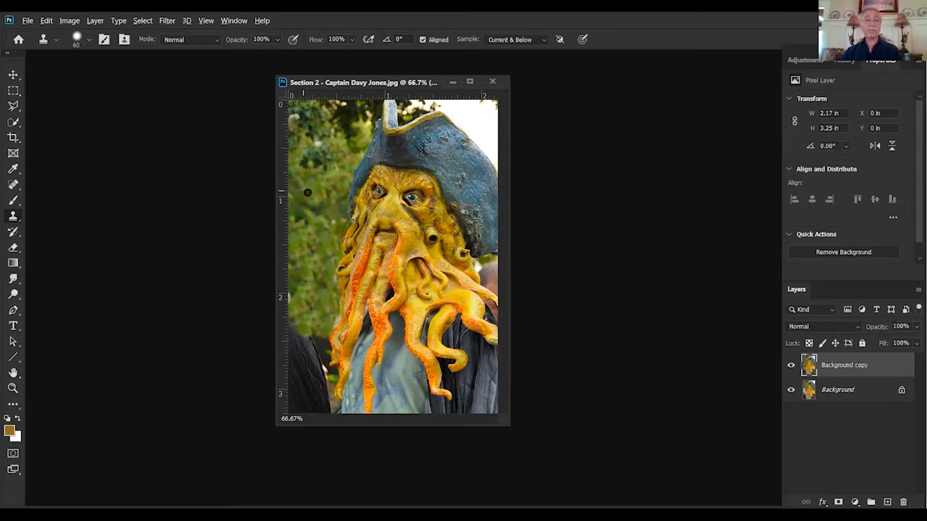
# Clone foliage from the trees over the bright sky above and beside the hat in the photo's upper right corner
pyautogui.keyDown('alt'); pyautogui.click(302, 192); pyautogui.keyUp('alt')
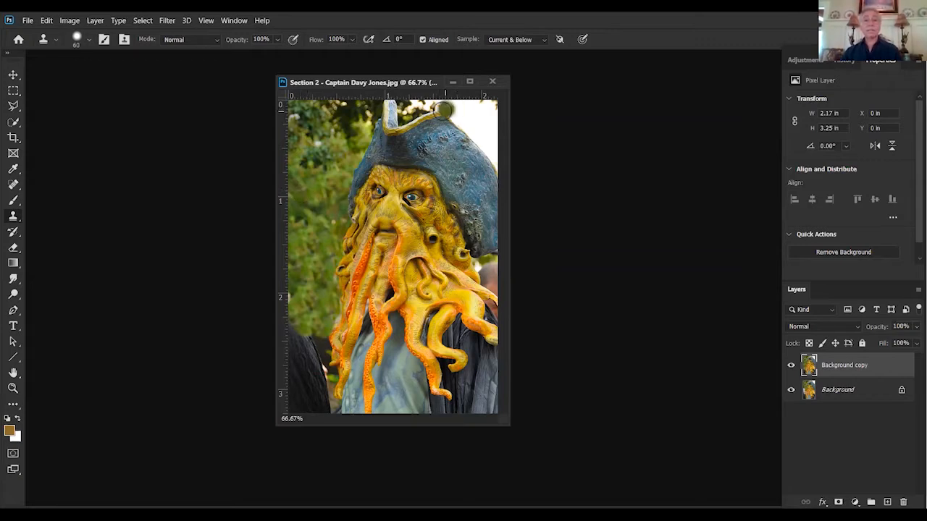
pyautogui.moveTo(448, 105)
pyautogui.mouseDown()
pyautogui.moveTo(485, 134)
pyautogui.moveTo(453, 106)
pyautogui.moveTo(437, 108)
pyautogui.mouseUp()
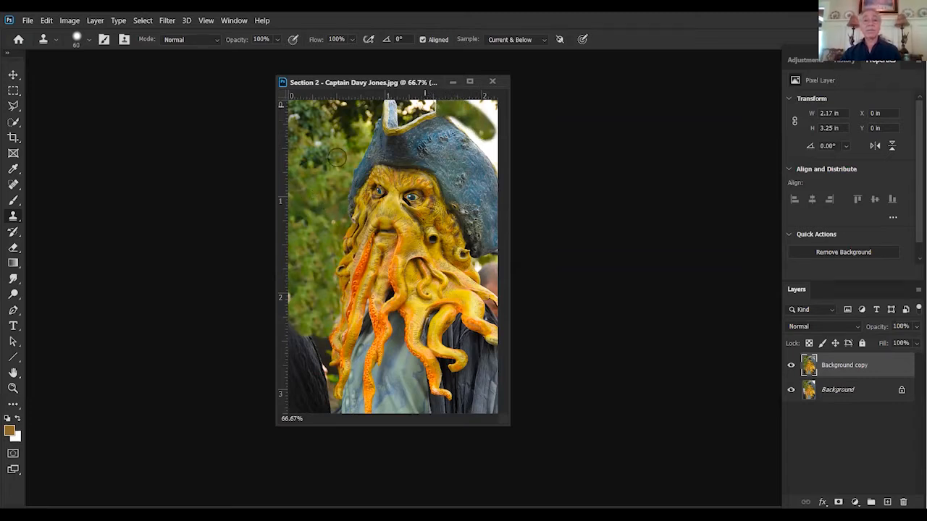
pyautogui.keyDown('alt'); pyautogui.click(319, 202); pyautogui.keyUp('alt')
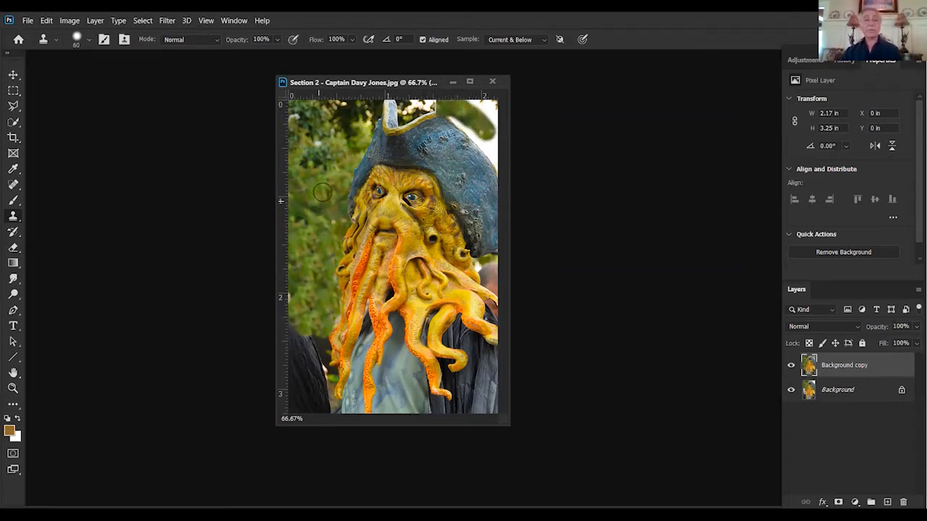
pyautogui.moveTo(413, 105)
pyautogui.mouseDown()
pyautogui.moveTo(426, 96)
pyautogui.moveTo(427, 107)
pyautogui.mouseUp()
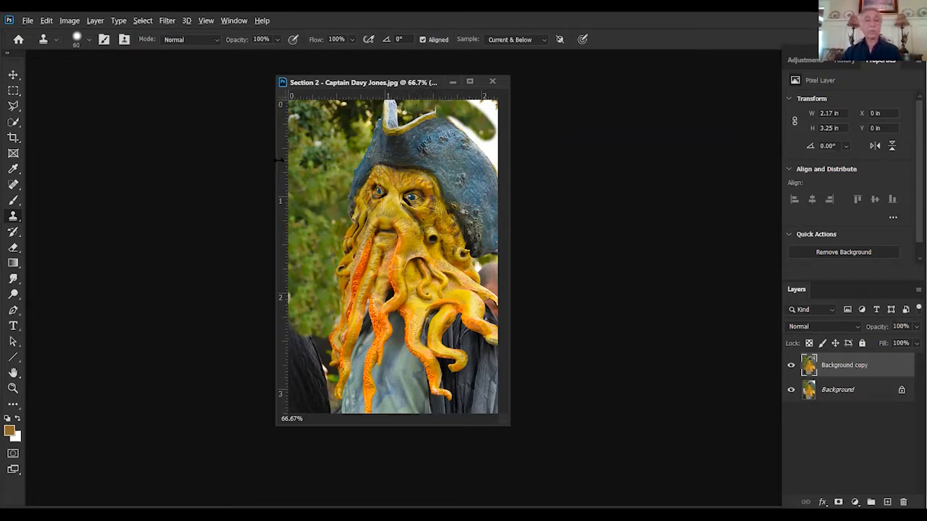
pyautogui.keyDown('alt'); pyautogui.click(330, 118); pyautogui.keyUp('alt')
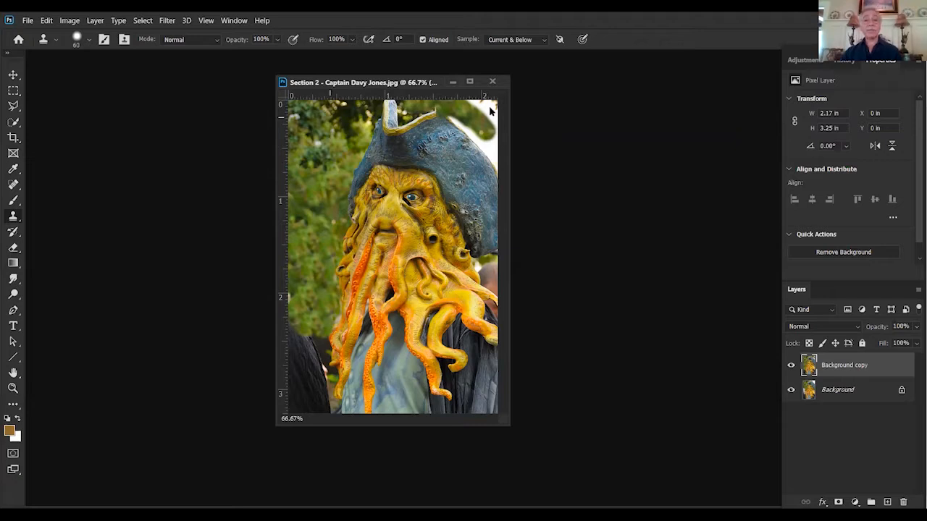
pyautogui.moveTo(467, 103)
pyautogui.mouseDown()
pyautogui.moveTo(491, 115)
pyautogui.moveTo(444, 125)
pyautogui.moveTo(457, 111)
pyautogui.moveTo(492, 148)
pyautogui.moveTo(487, 110)
pyautogui.mouseUp()
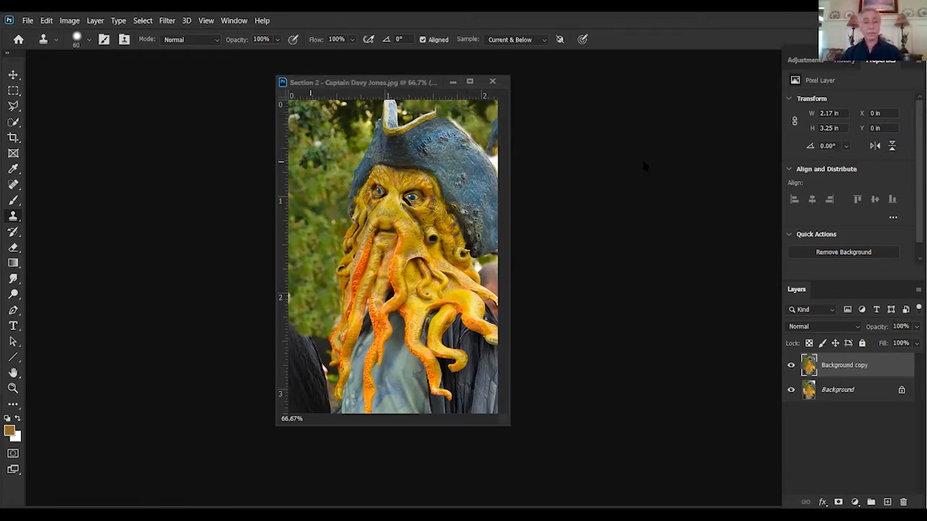
pyautogui.keyDown('alt'); pyautogui.click(304, 158); pyautogui.keyUp('alt')
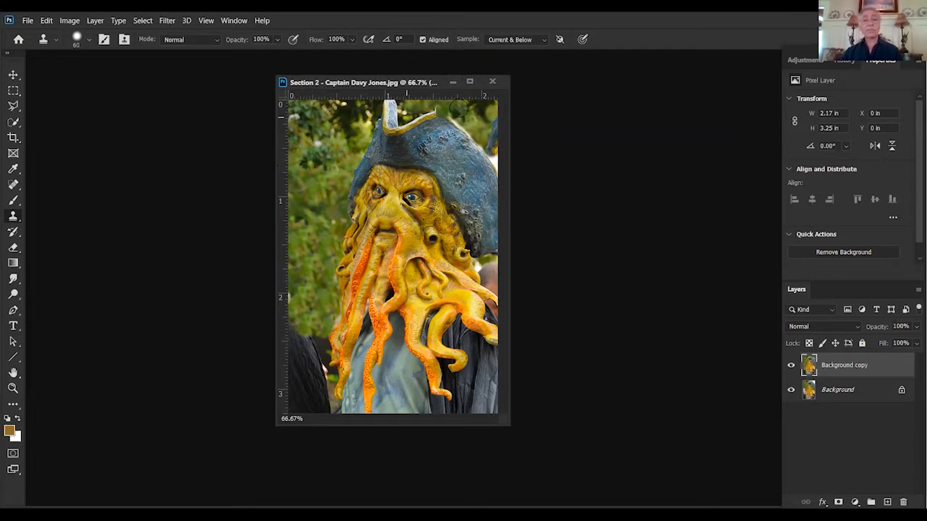
pyautogui.moveTo(459, 116); pyautogui.dragTo(511, 182)
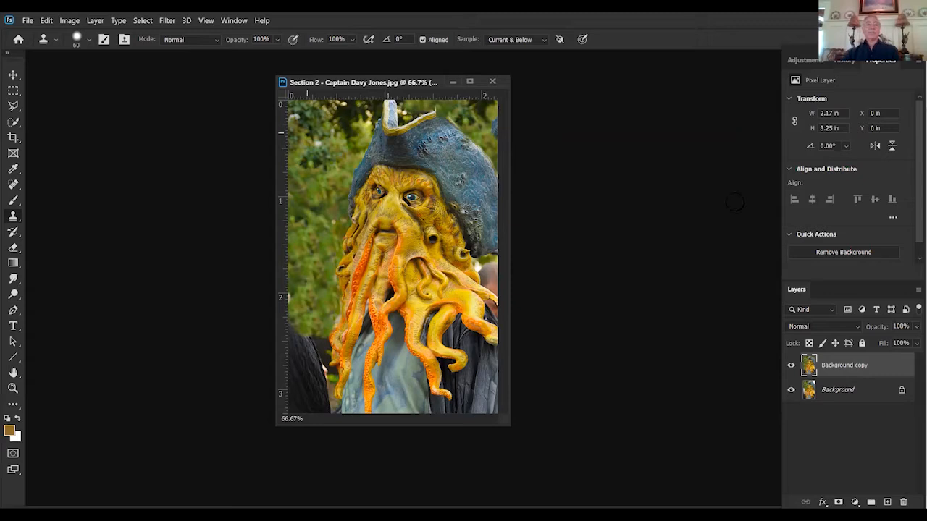
# Apply a Radial Blur to the Background copy with method Zoom, Amount 67, Good quality and the blur center moved slightly up onto the face
pyautogui.click(163, 20)
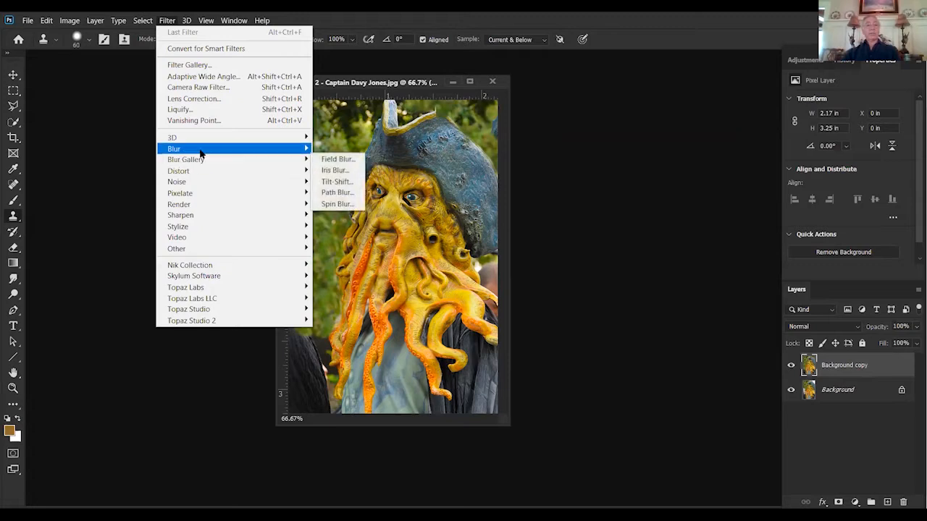
pyautogui.moveTo(197, 153)
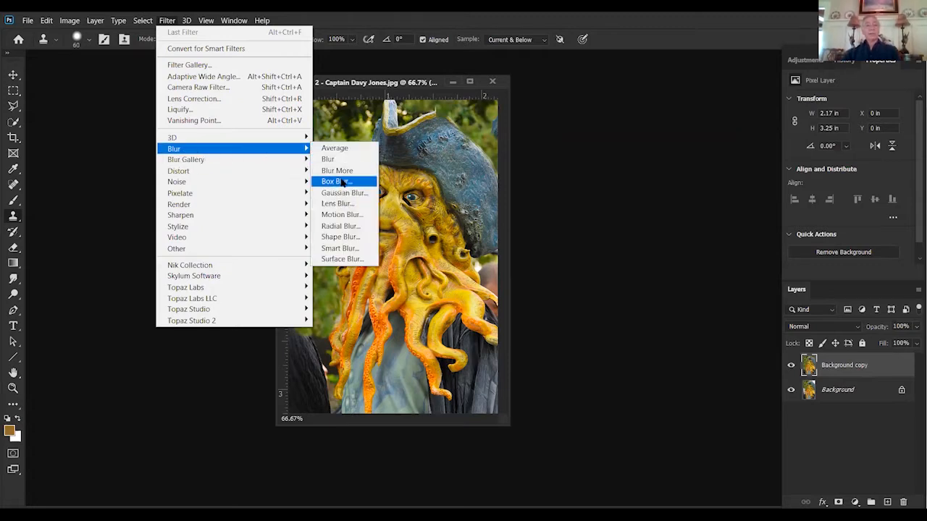
pyautogui.click(351, 232)
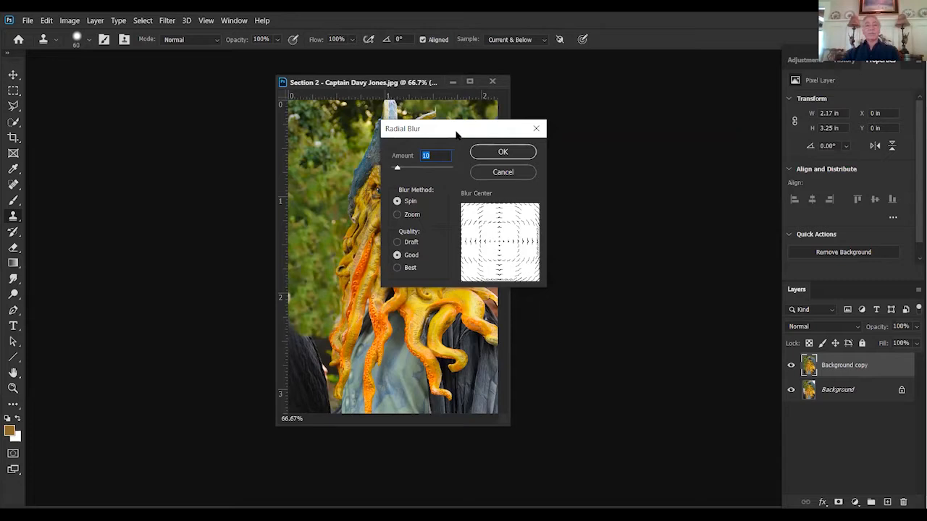
pyautogui.moveTo(456, 134); pyautogui.dragTo(602, 125)
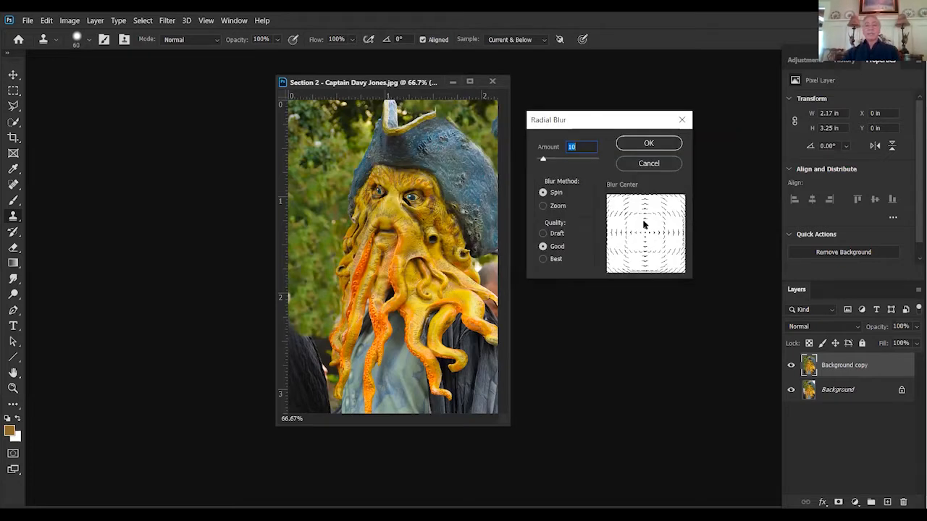
pyautogui.click(543, 206)
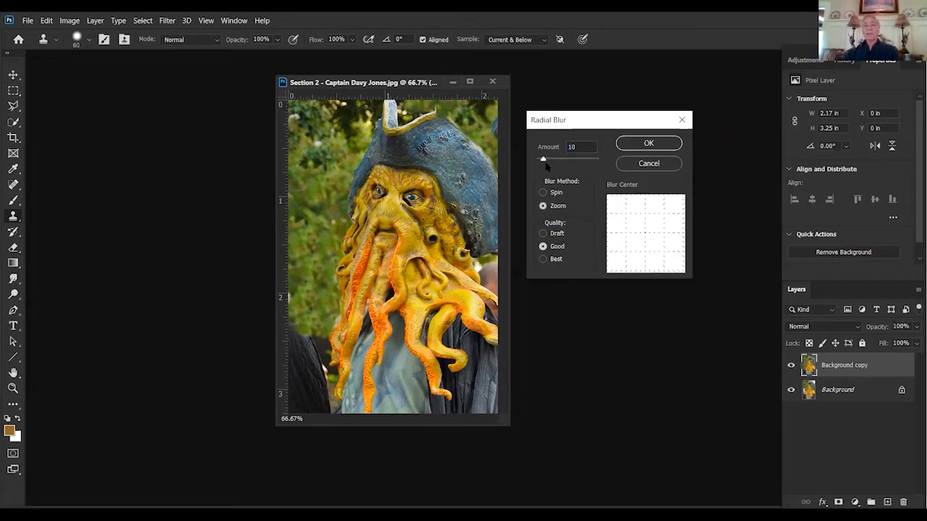
pyautogui.moveTo(543, 159); pyautogui.dragTo(575, 164)
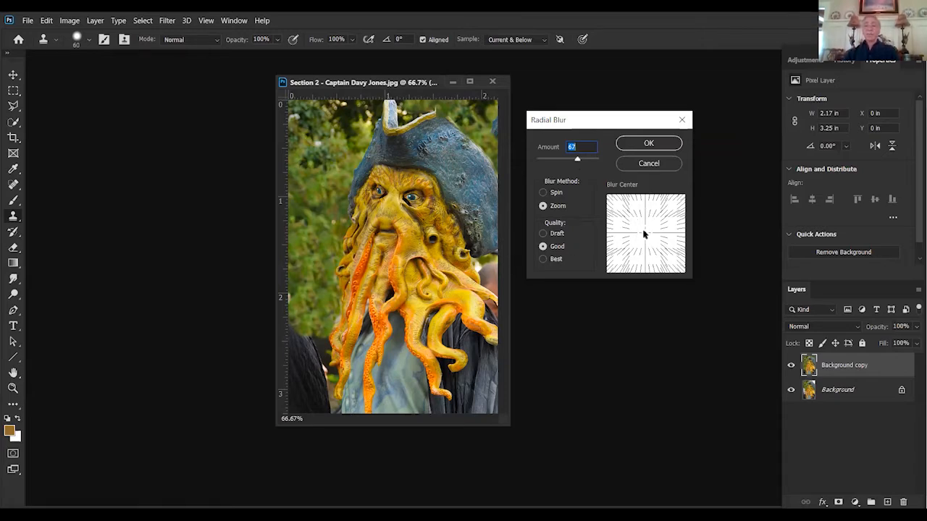
pyautogui.moveTo(643, 231); pyautogui.dragTo(647, 224)
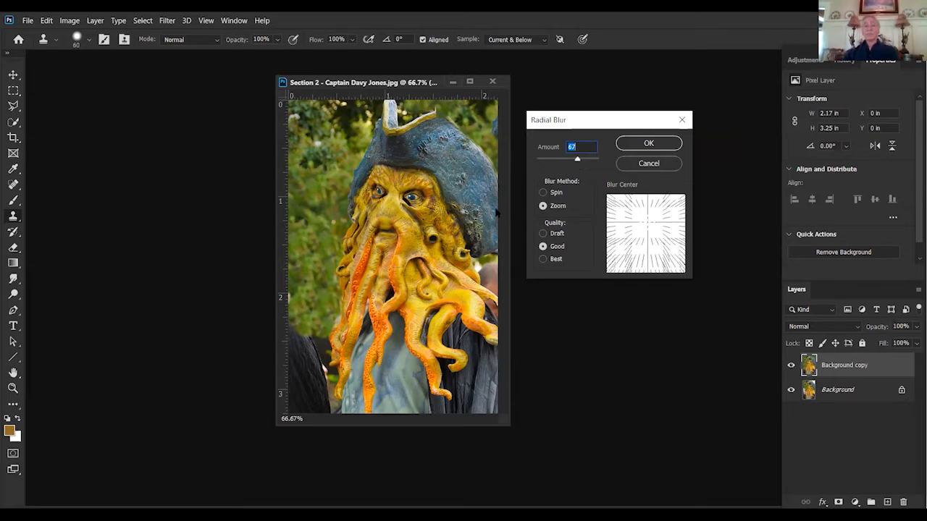
pyautogui.click(634, 147)
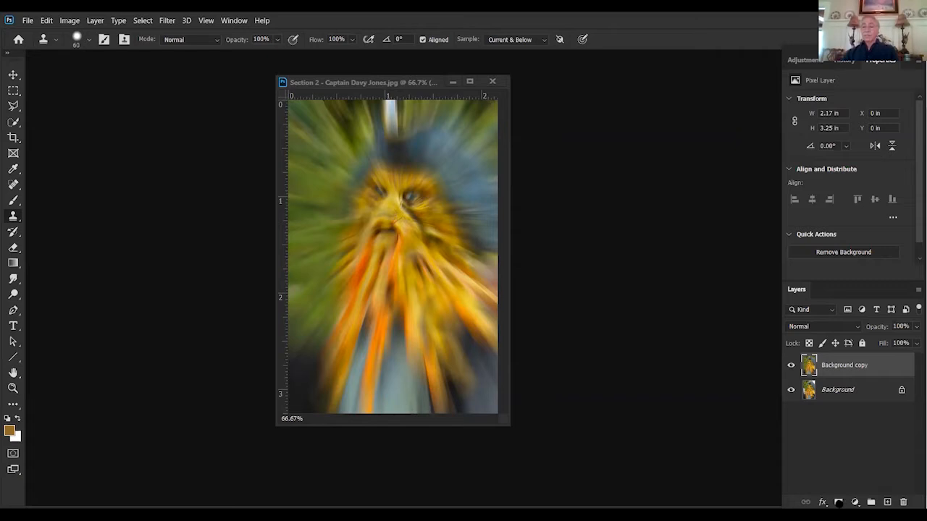
# Add a layer mask to the blurred Background copy and enlarge the black Brush to size 175 over the face
pyautogui.click(839, 502)
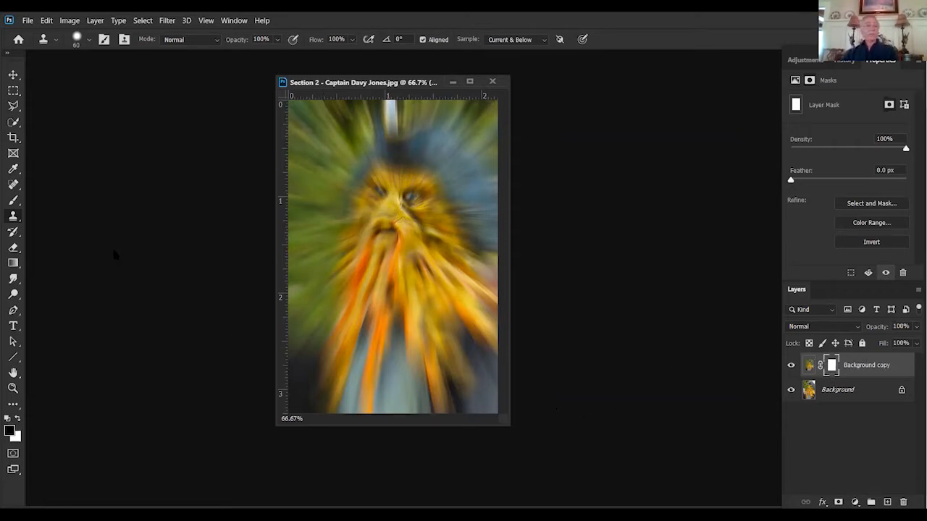
pyautogui.click(13, 201)
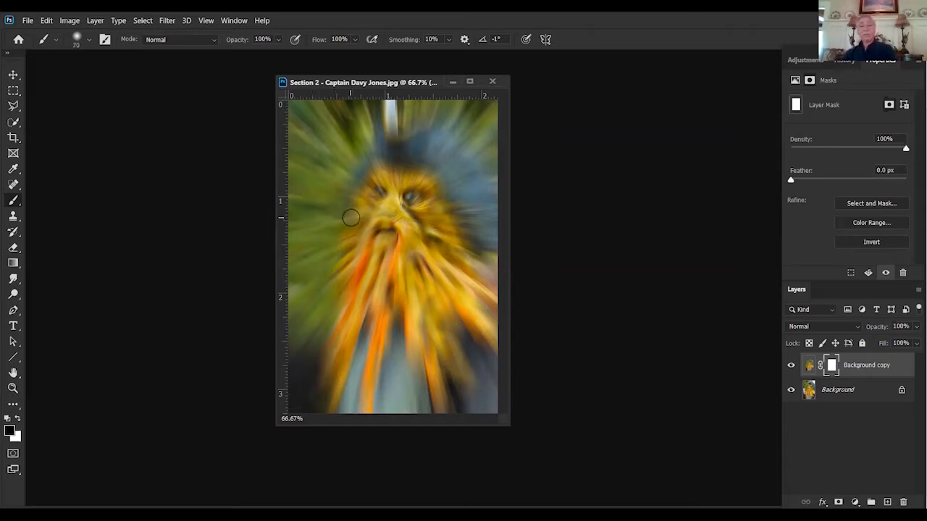
pyautogui.press(']')
pyautogui.press(']')
pyautogui.press(']')
pyautogui.press(']')
pyautogui.press(']')
pyautogui.press(']')
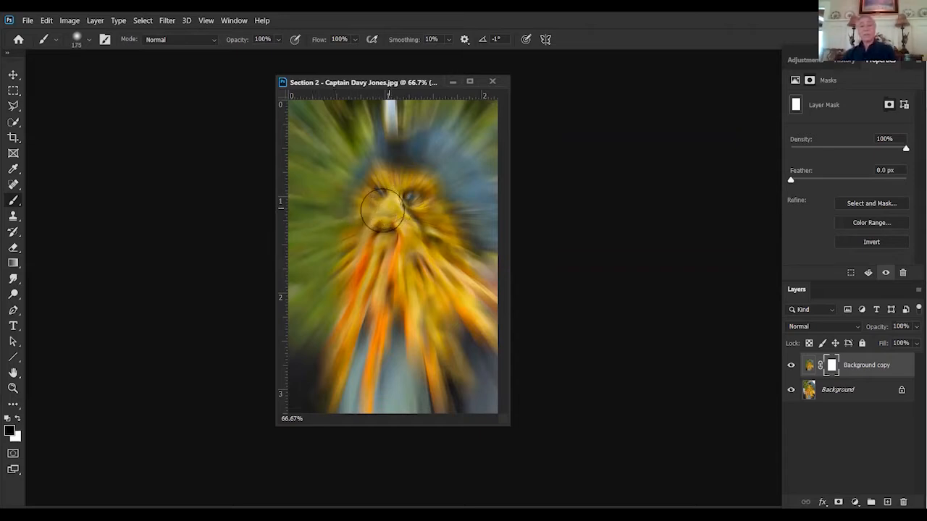
pyautogui.press(']')
pyautogui.press(']')
pyautogui.press(']')
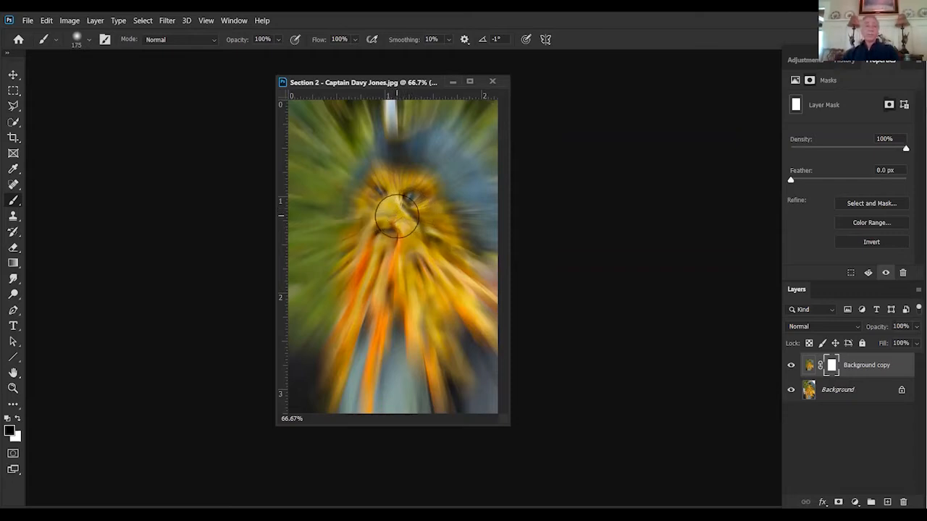
pyautogui.click(397, 216)
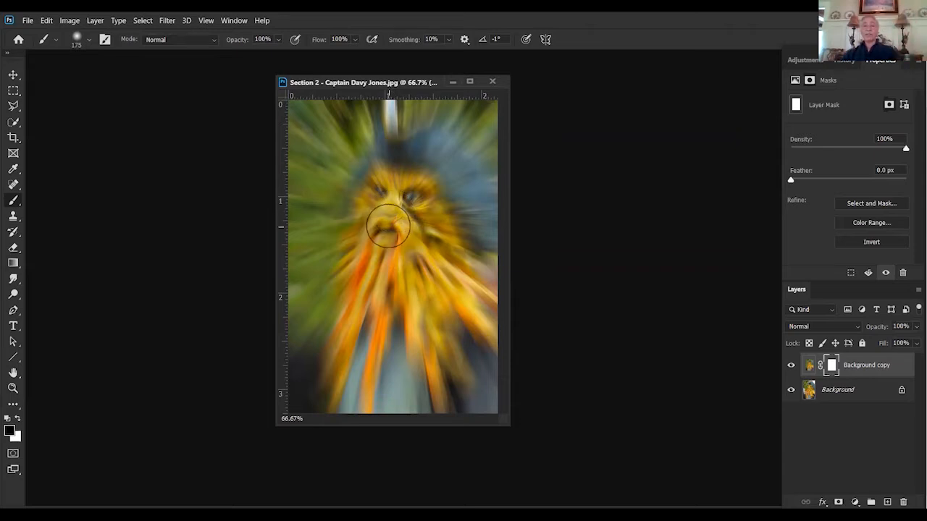
# Paint black on the mask to reveal the face at 100% opacity, and blend its edges and beard at 53% and 30% opacity
pyautogui.moveTo(388, 226)
pyautogui.mouseDown()
pyautogui.moveTo(394, 192)
pyautogui.moveTo(377, 232)
pyautogui.moveTo(389, 181)
pyautogui.moveTo(405, 152)
pyautogui.moveTo(419, 156)
pyautogui.moveTo(461, 246)
pyautogui.moveTo(390, 246)
pyautogui.mouseUp()
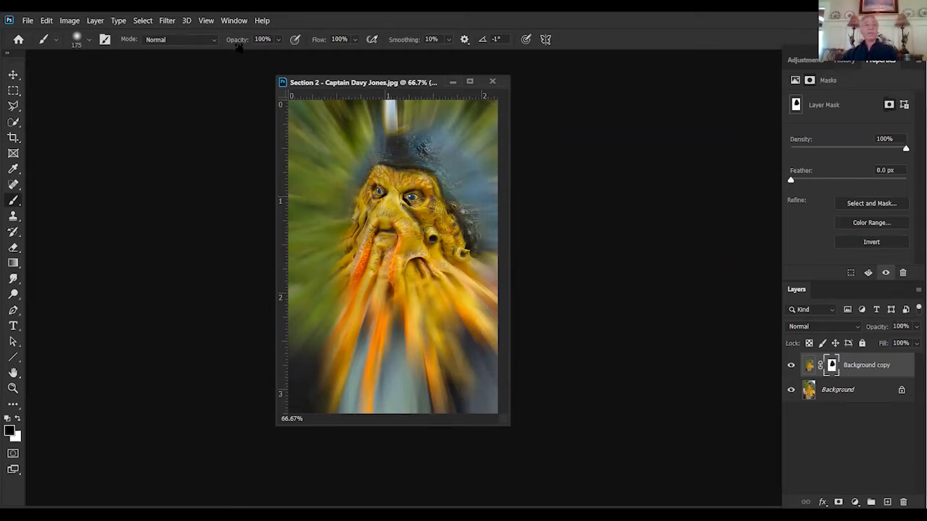
pyautogui.moveTo(238, 45); pyautogui.dragTo(231, 45)
pyautogui.moveTo(223, 46); pyautogui.dragTo(210, 46)
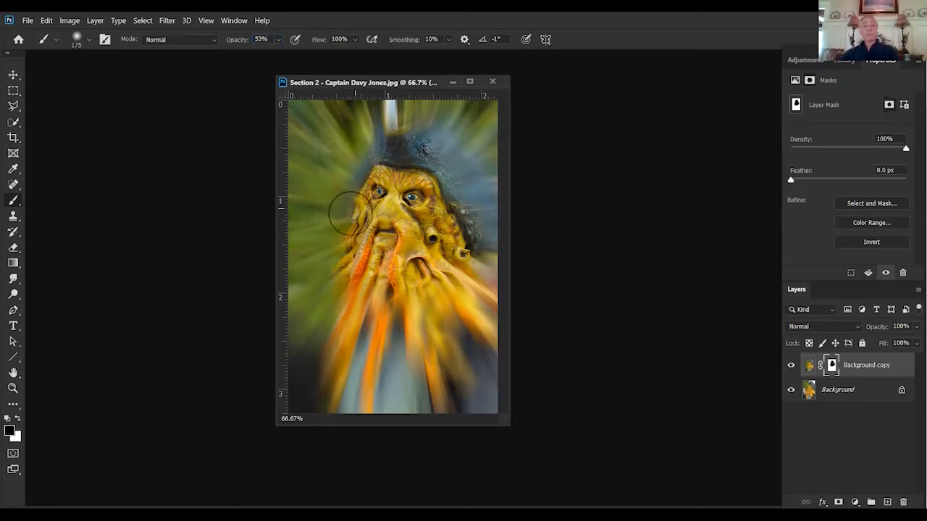
pyautogui.moveTo(348, 277)
pyautogui.mouseDown()
pyautogui.moveTo(382, 299)
pyautogui.moveTo(428, 280)
pyautogui.mouseUp()
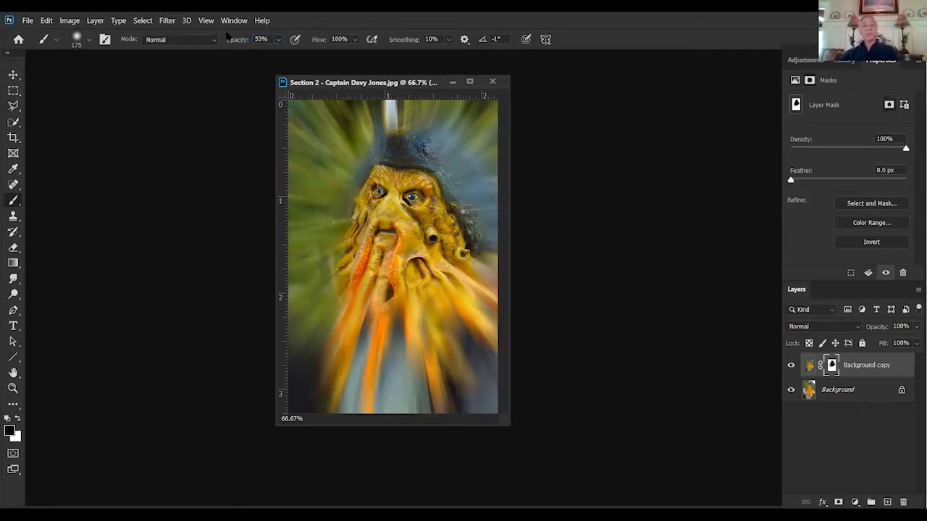
pyautogui.moveTo(232, 44); pyautogui.dragTo(217, 44)
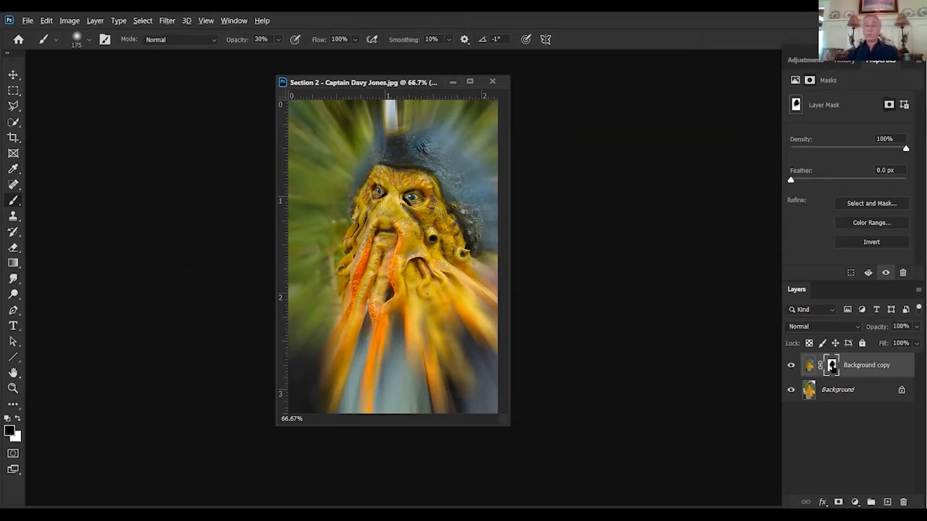
# Display the Background copy's mask alone, darken the gray spot inside its black area at 30% opacity, and return to the image view
pyautogui.keyDown('alt'); pyautogui.click(831, 366); pyautogui.keyUp('alt')
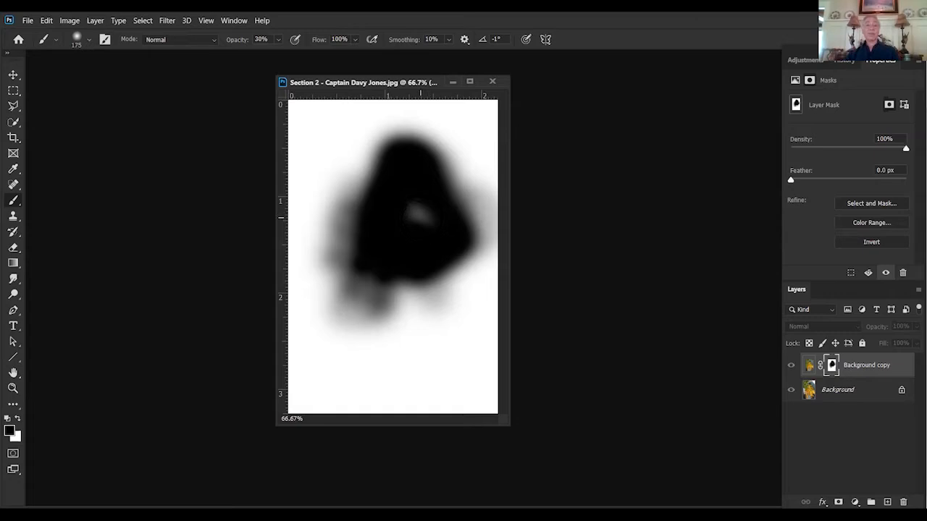
pyautogui.click(420, 217)
pyautogui.click(417, 227)
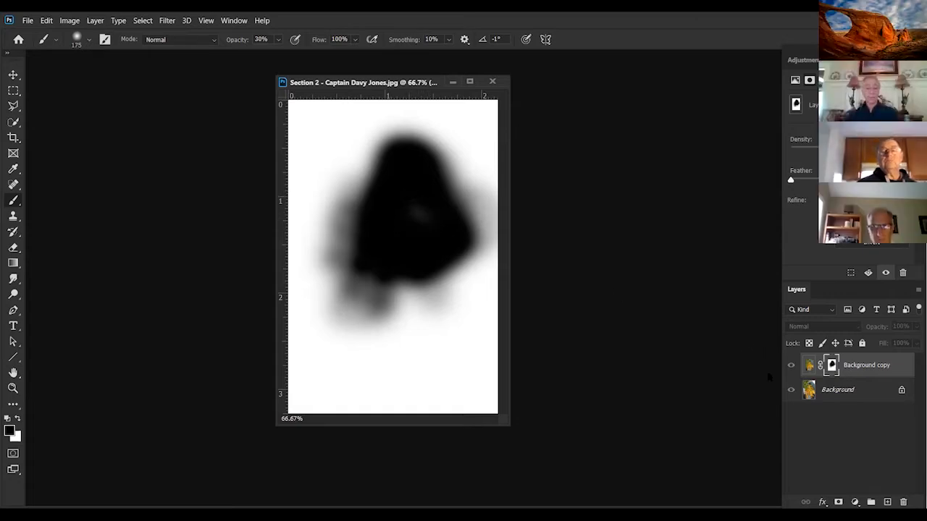
pyautogui.keyDown('alt'); pyautogui.click(831, 368); pyautogui.keyUp('alt')
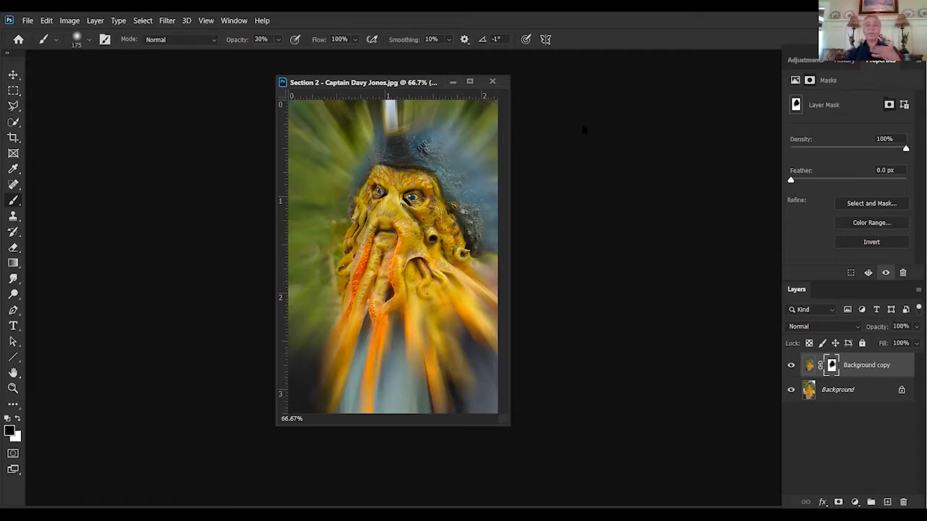
# Close the Captain Davy Jones photo without saving and open Lady Laughing from the Lesson 2 images folder at 50% zoom
pyautogui.click(493, 83)
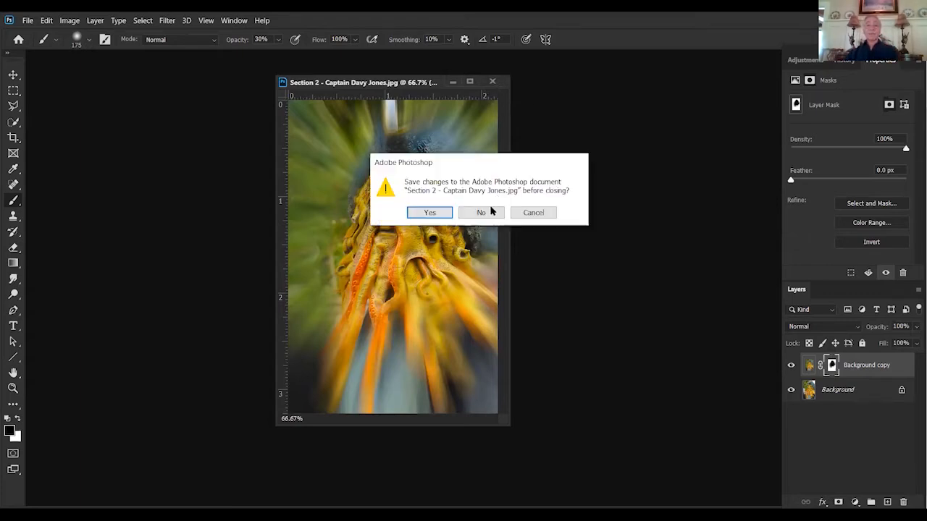
pyautogui.click(480, 212)
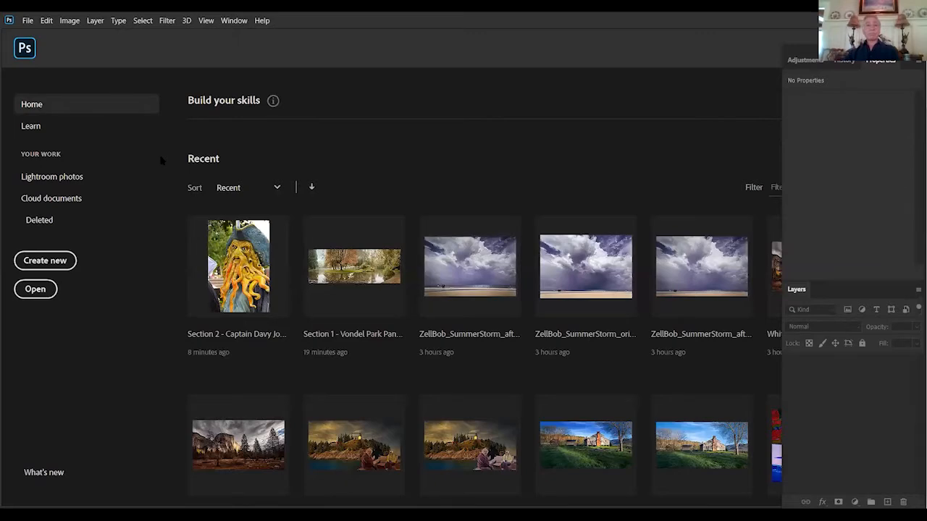
pyautogui.click(33, 24)
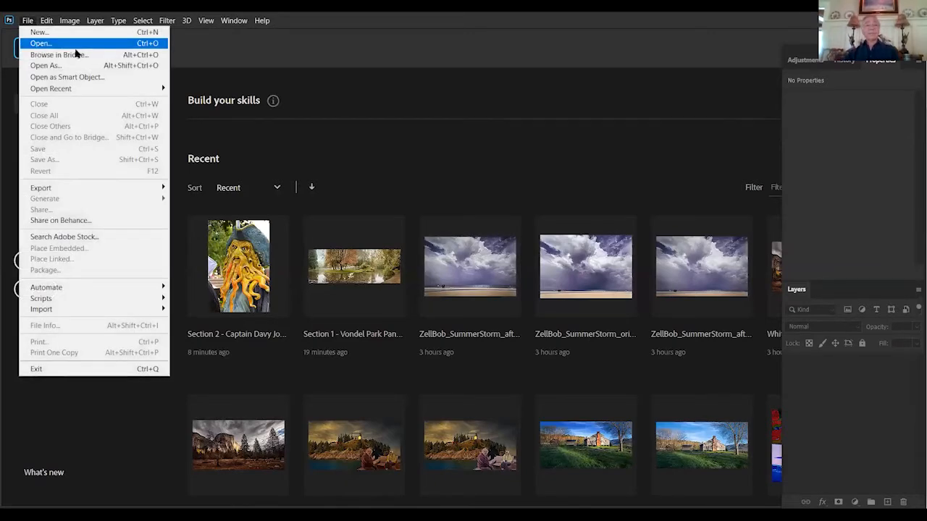
pyautogui.click(75, 45)
pyautogui.click(274, 124)
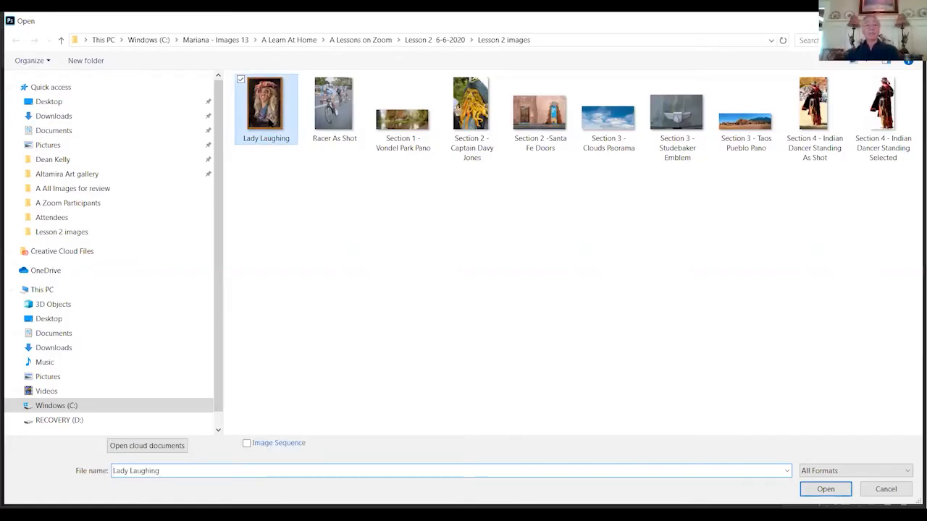
pyautogui.doubleClick(269, 120)
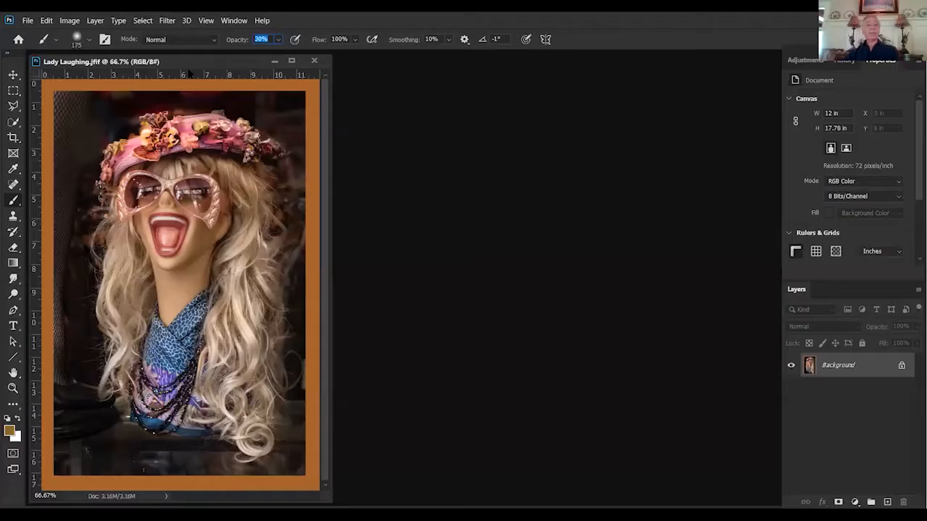
pyautogui.moveTo(190, 64); pyautogui.dragTo(448, 84)
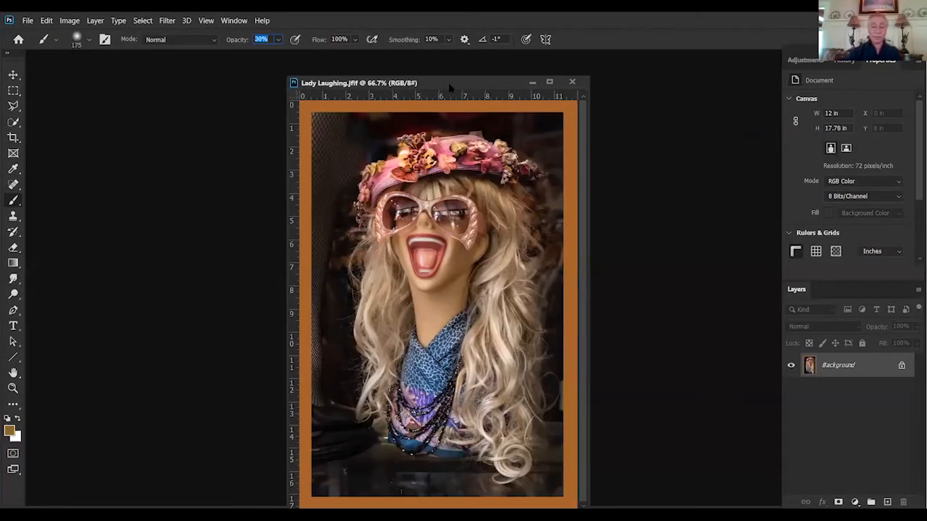
pyautogui.hotkey('ctrl', '-')
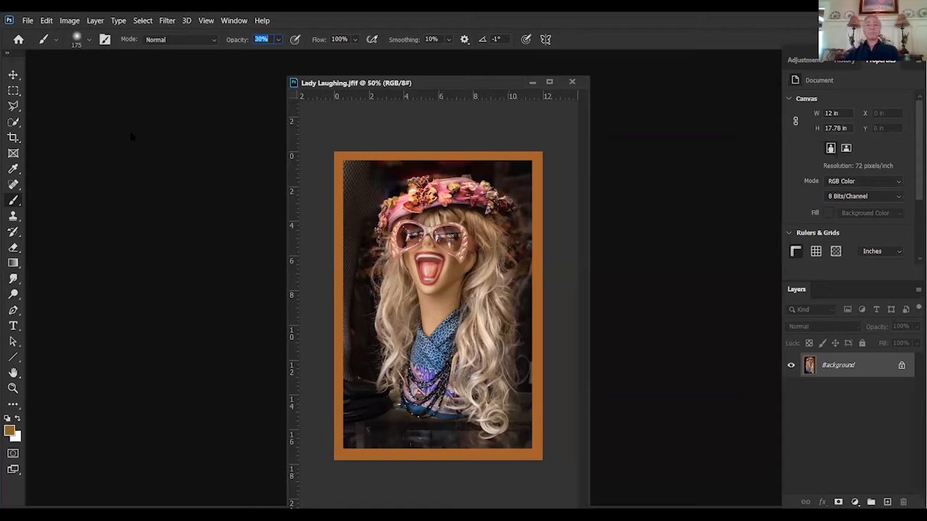
# Try a Zoom Radial Blur with Amount 70 and a slightly raised blur center on the Background layer, and revert to the opened state
pyautogui.click(166, 23)
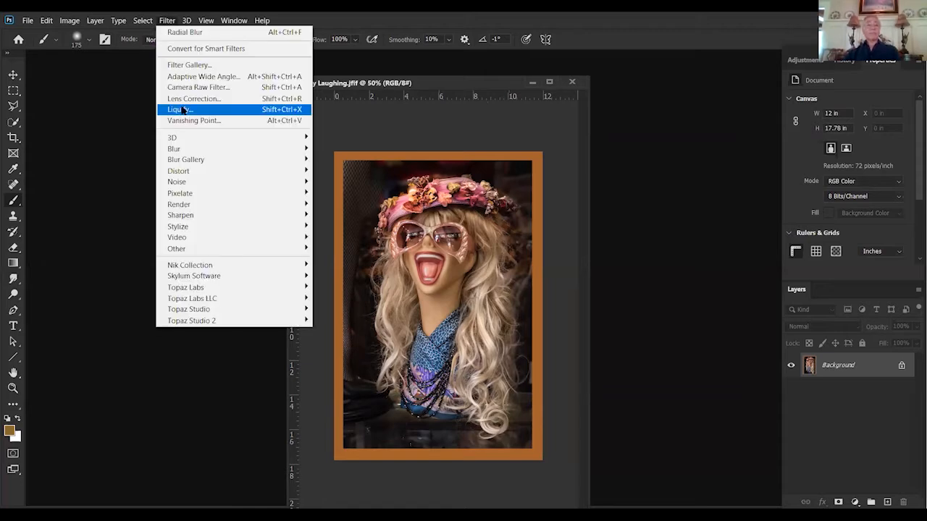
pyautogui.moveTo(190, 148)
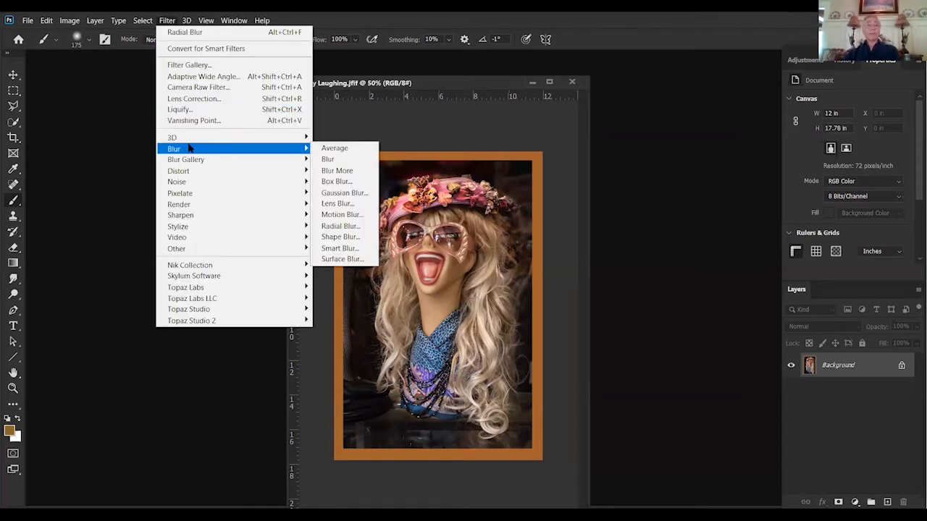
pyautogui.click(341, 226)
pyautogui.moveTo(651, 227); pyautogui.dragTo(641, 232)
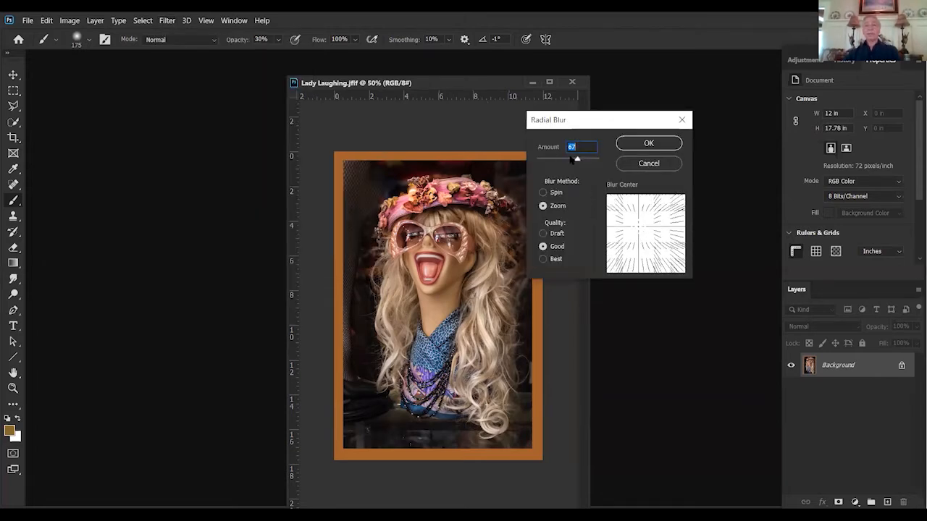
pyautogui.moveTo(577, 161); pyautogui.dragTo(579, 163)
pyautogui.click(643, 228)
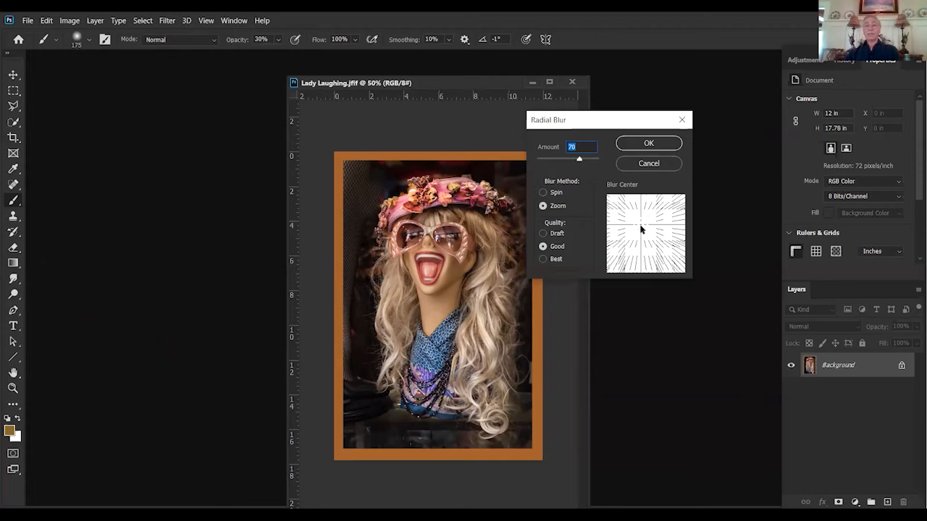
pyautogui.click(646, 144)
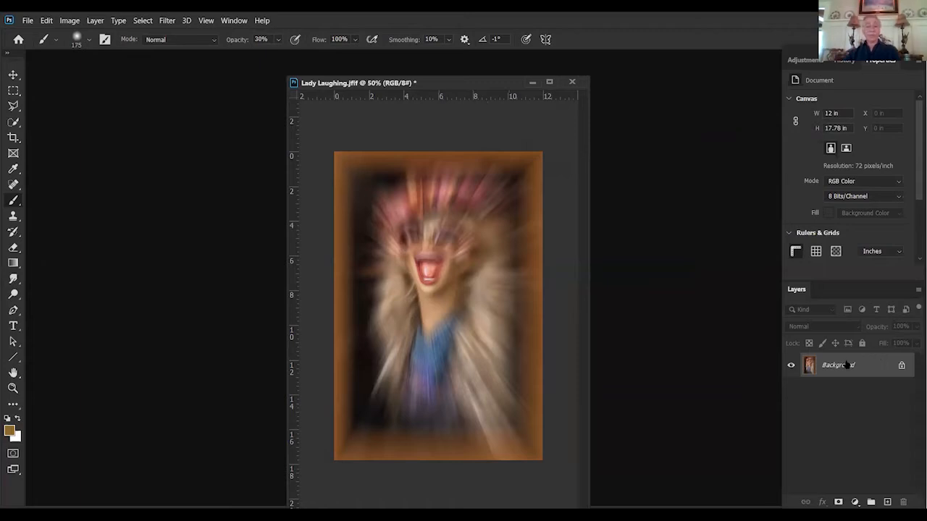
pyautogui.click(843, 61)
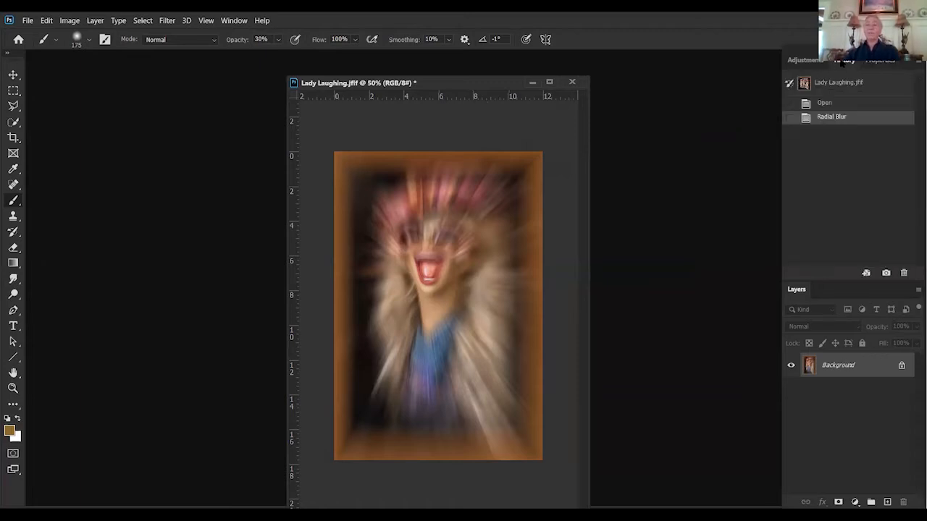
pyautogui.click(837, 105)
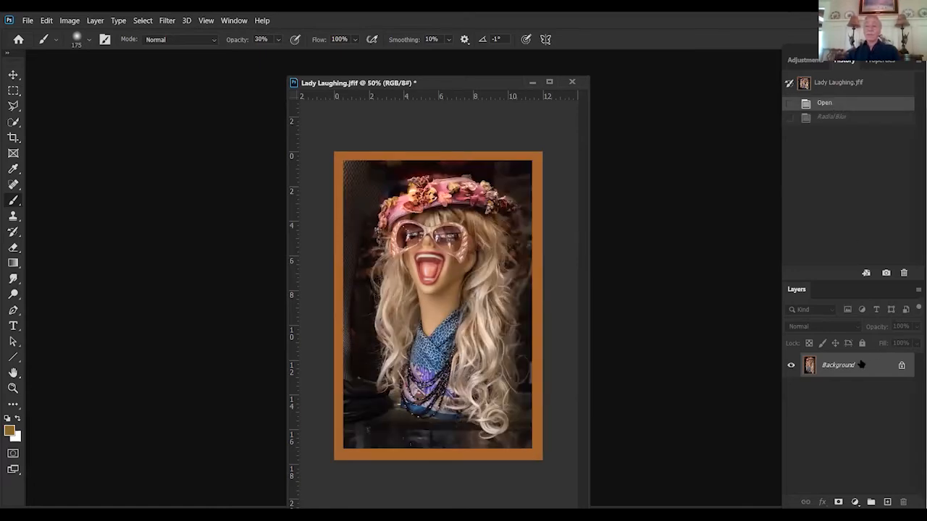
# Duplicate the Background layer and apply a Radial Blur to the copy with method Zoom, Amount 70 and Good quality
pyautogui.moveTo(860, 366); pyautogui.dragTo(887, 502)
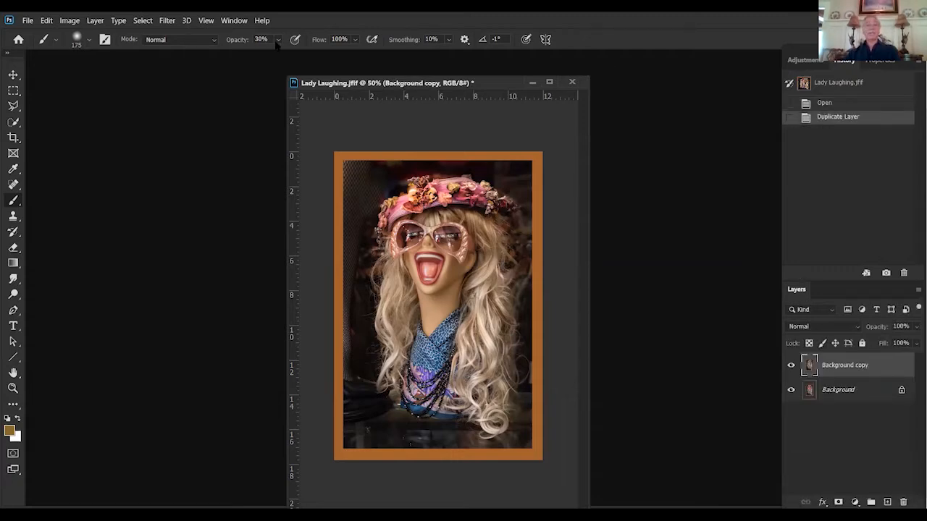
pyautogui.click(167, 21)
pyautogui.moveTo(206, 151)
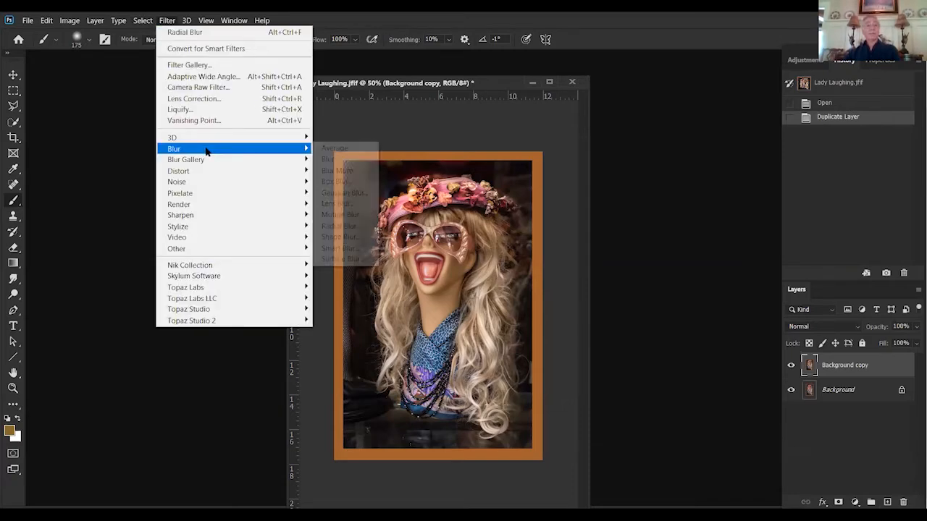
pyautogui.click(341, 226)
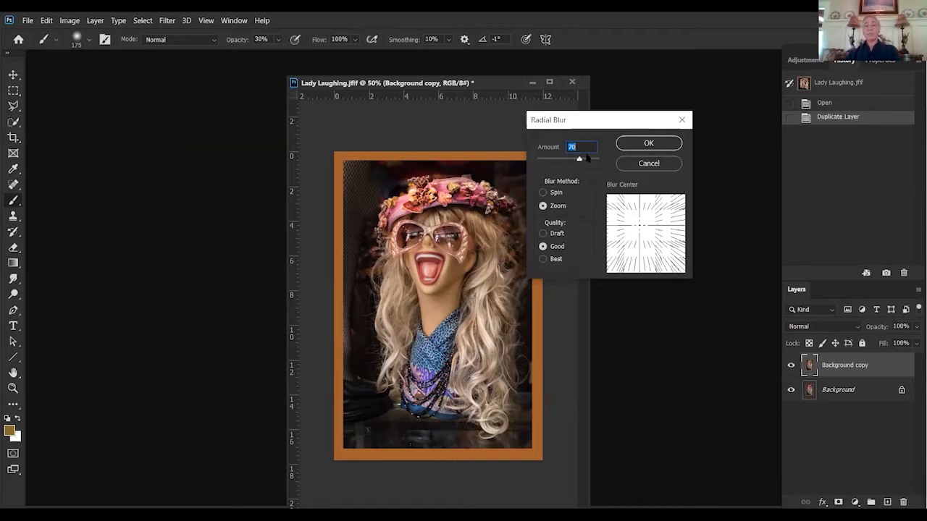
pyautogui.click(654, 144)
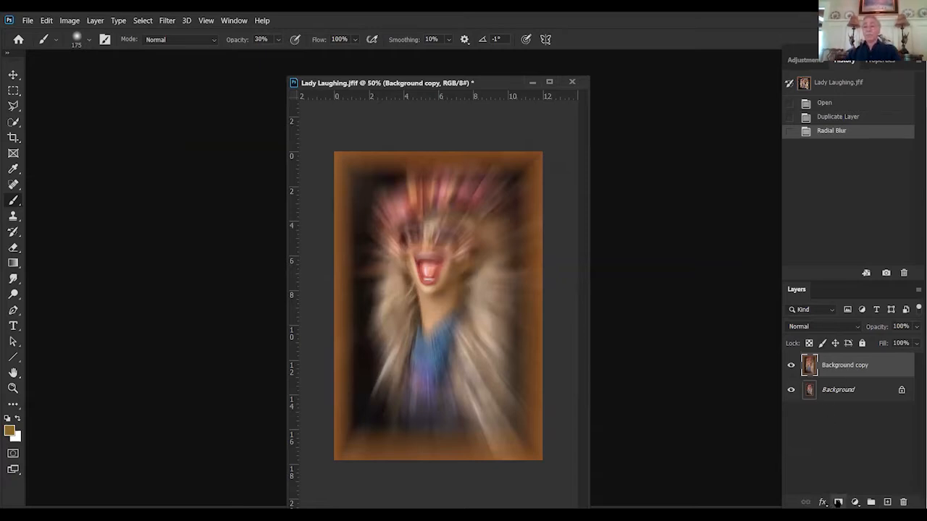
# Add a layer mask to the blurred Background copy and enlarge the black Brush to size 400
pyautogui.click(838, 502)
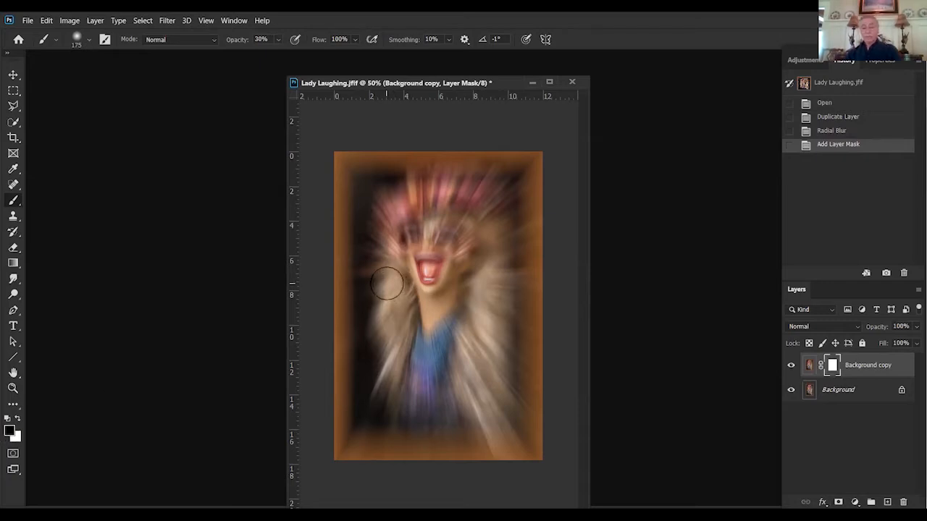
pyautogui.press(']')
pyautogui.press(']')
pyautogui.press(']')
pyautogui.press(']')
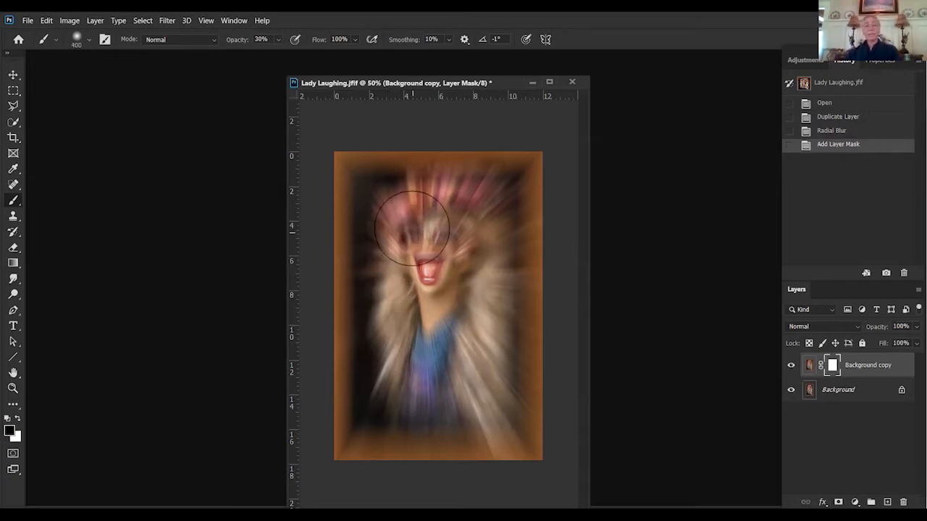
# Paint black on the mask over the lady's face, neck and inner hair, first at 30% and then at 78% opacity
pyautogui.moveTo(411, 227)
pyautogui.mouseDown()
pyautogui.moveTo(426, 278)
pyautogui.moveTo(429, 240)
pyautogui.mouseUp()
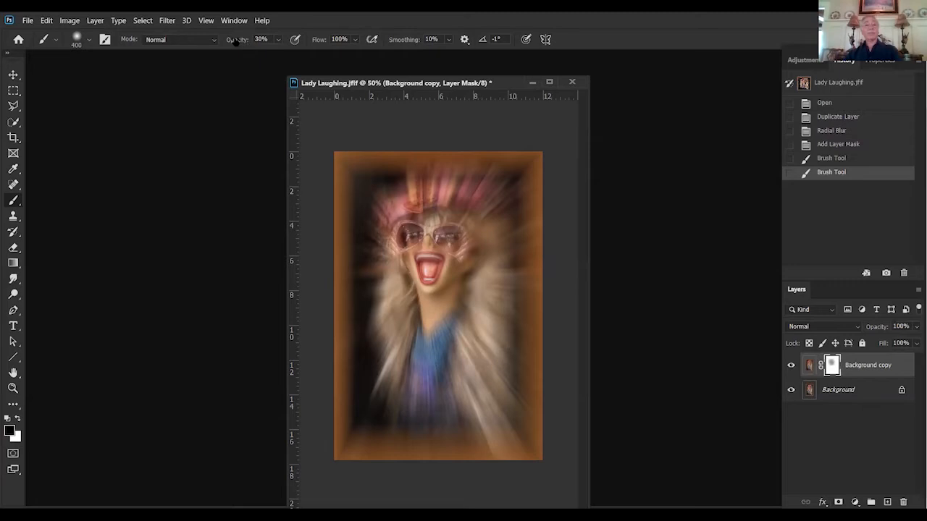
pyautogui.click(259, 40)
pyautogui.write('78')
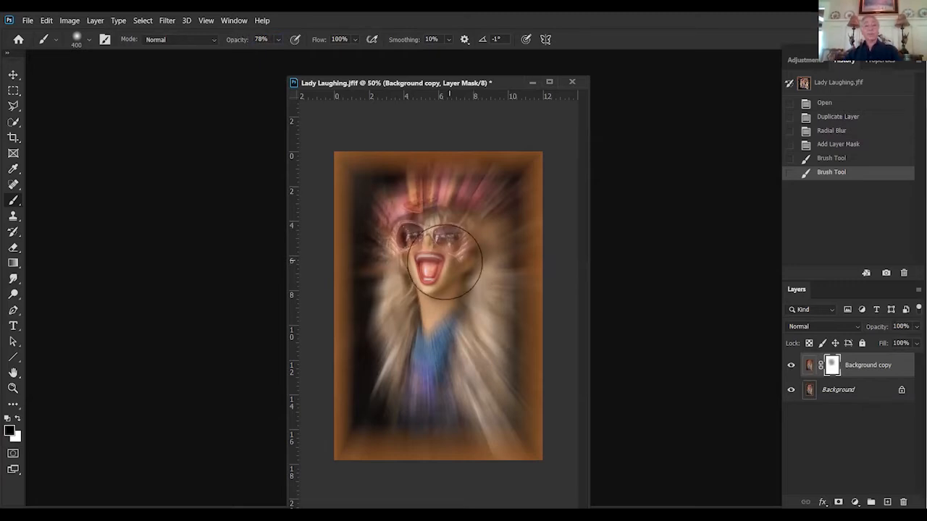
pyautogui.click(444, 262)
pyautogui.click(447, 301)
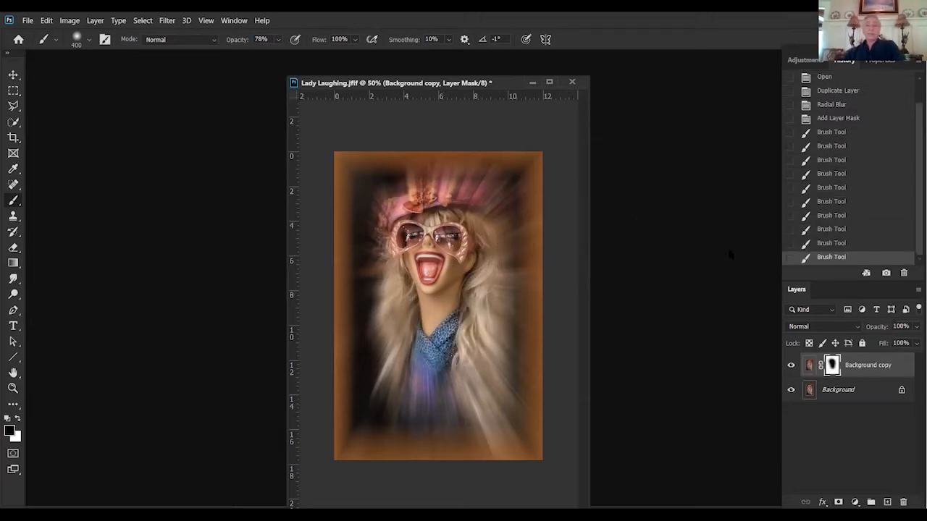
# Compare the photo with and without the blur by toggling the Background copy's visibility, leaving the layer shown
pyautogui.moveTo(438, 84); pyautogui.dragTo(438, 69)
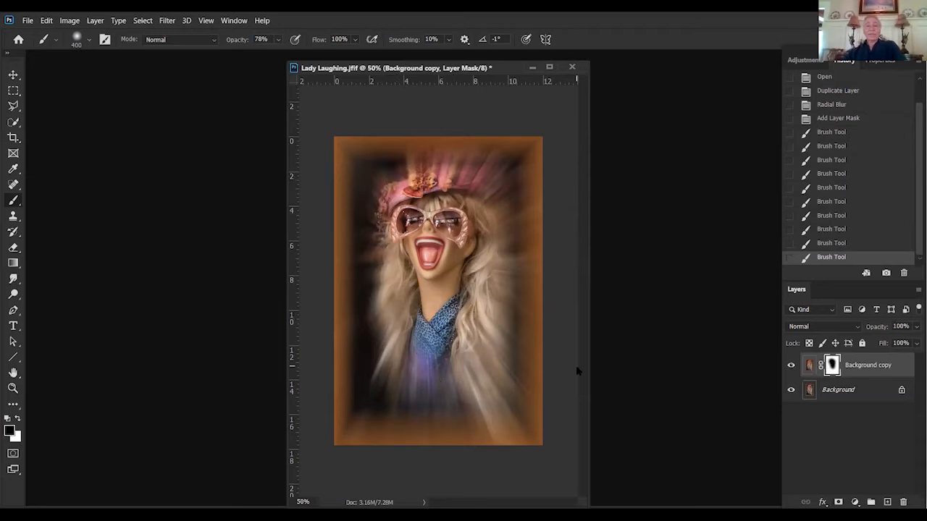
pyautogui.click(792, 367)
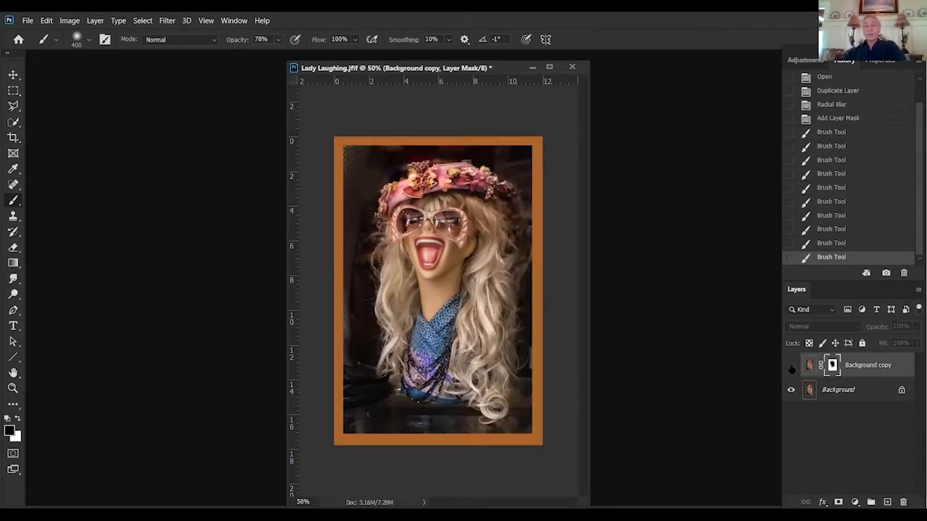
pyautogui.click(791, 366)
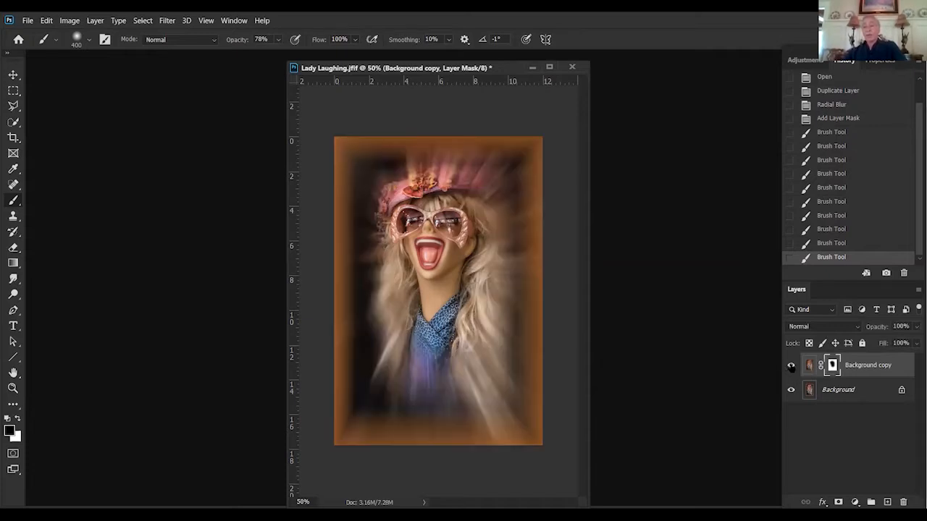
pyautogui.click(790, 367)
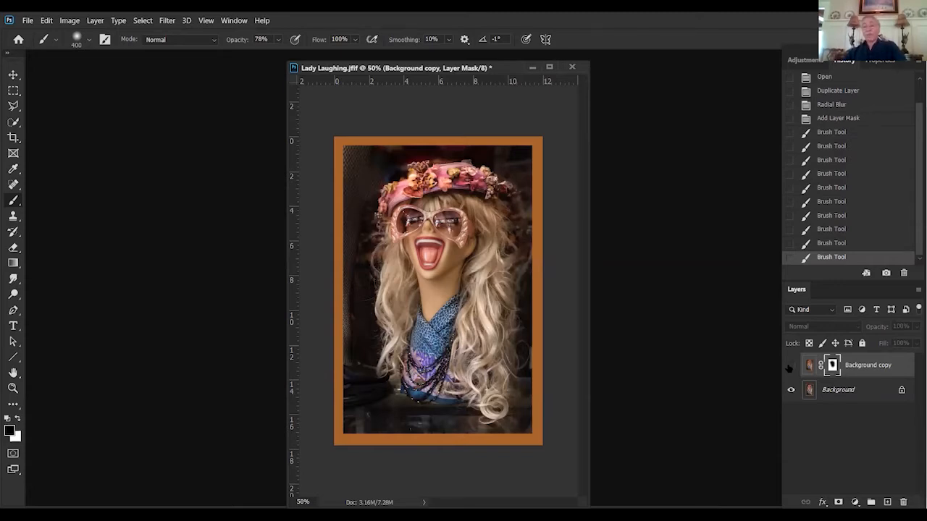
pyautogui.click(790, 367)
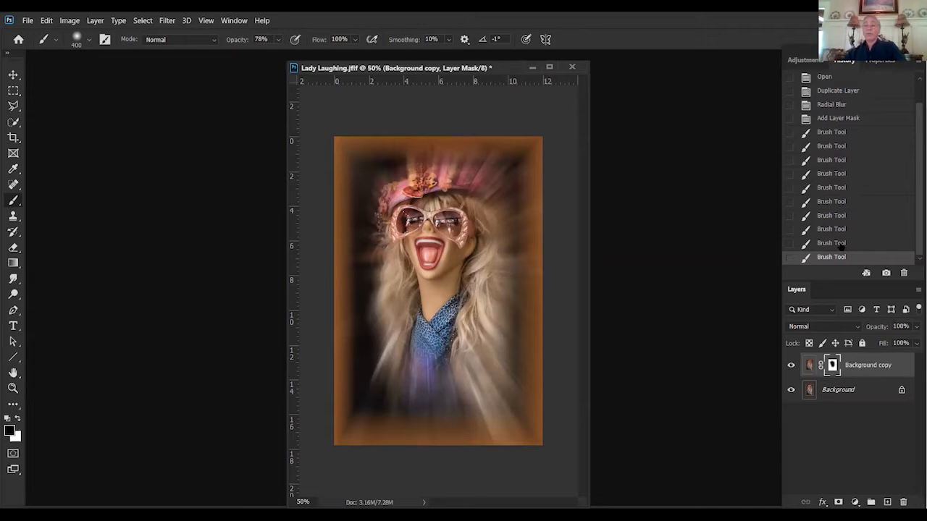
# Review earlier history states of the lady photo, from the opened original to the added layer mask, and return to the last brush stroke
pyautogui.click(830, 118)
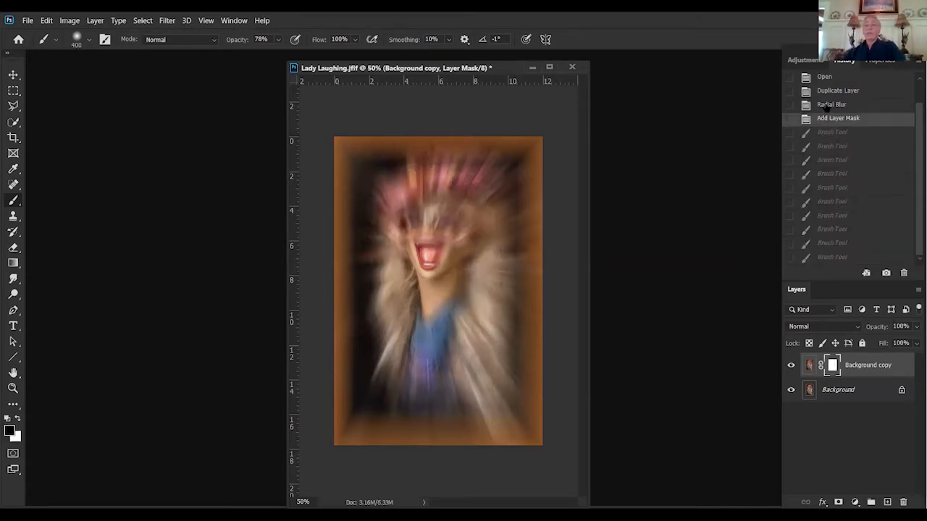
pyautogui.click(826, 107)
pyautogui.click(825, 92)
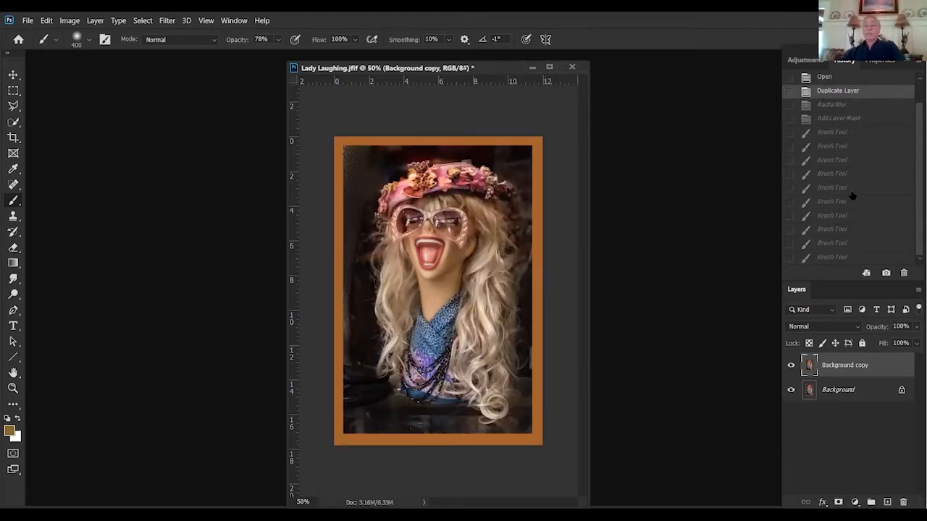
pyautogui.click(827, 258)
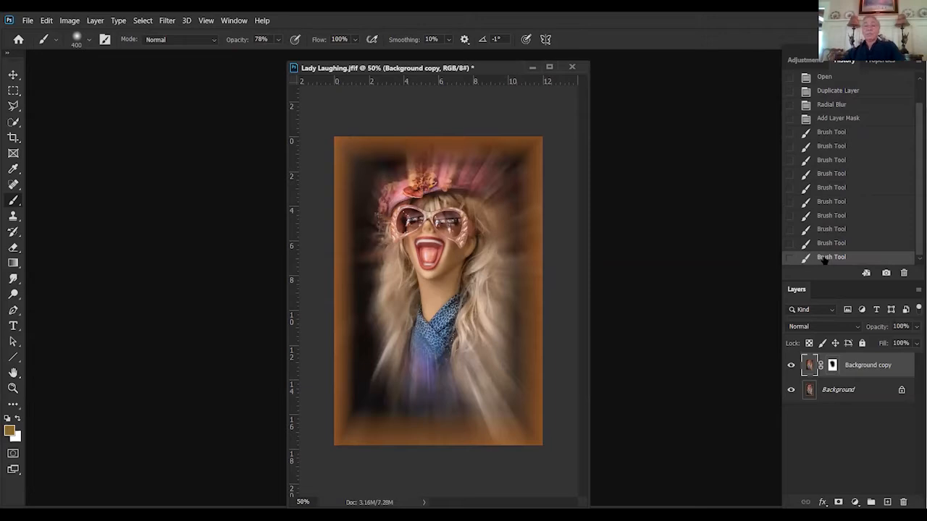
pyautogui.click(822, 80)
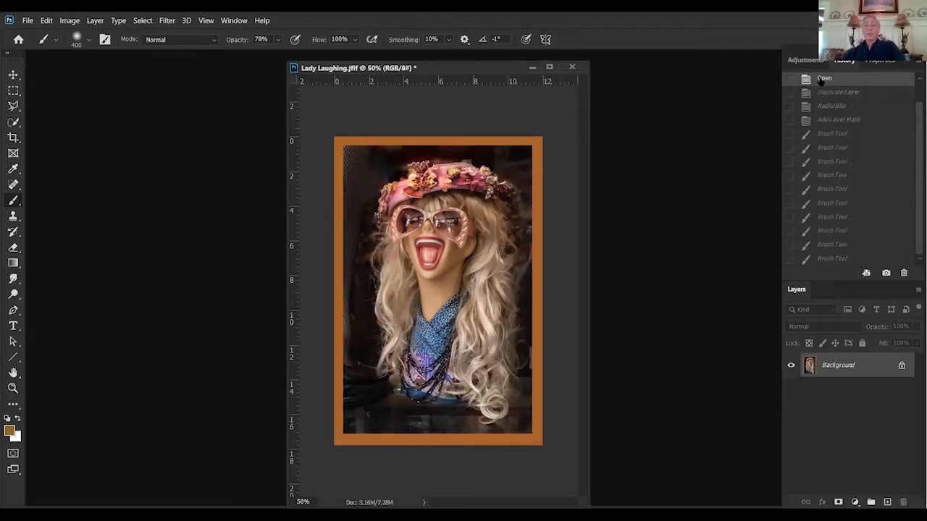
pyautogui.click(829, 260)
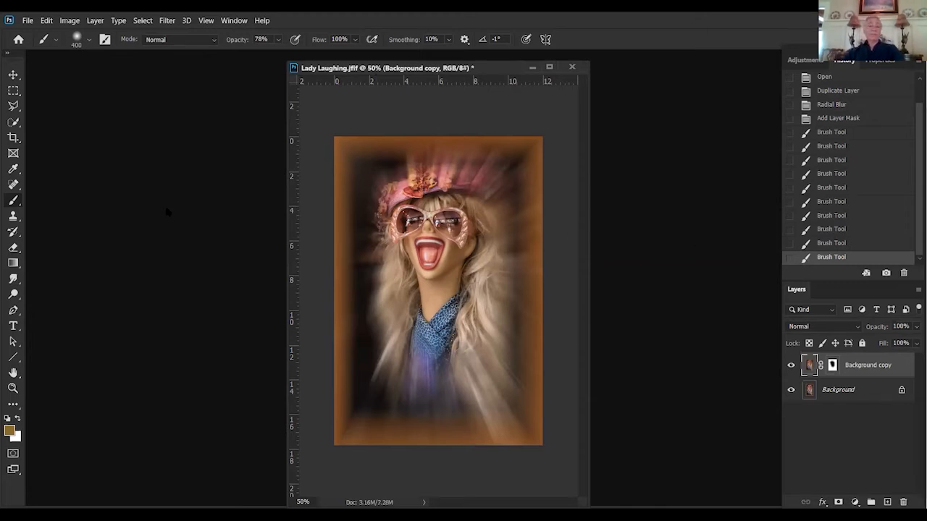
# Save the layered photo as a TIFF named "Lady Laughing -2" with no image compression and ZIP layer compression, and close it
pyautogui.click(27, 21)
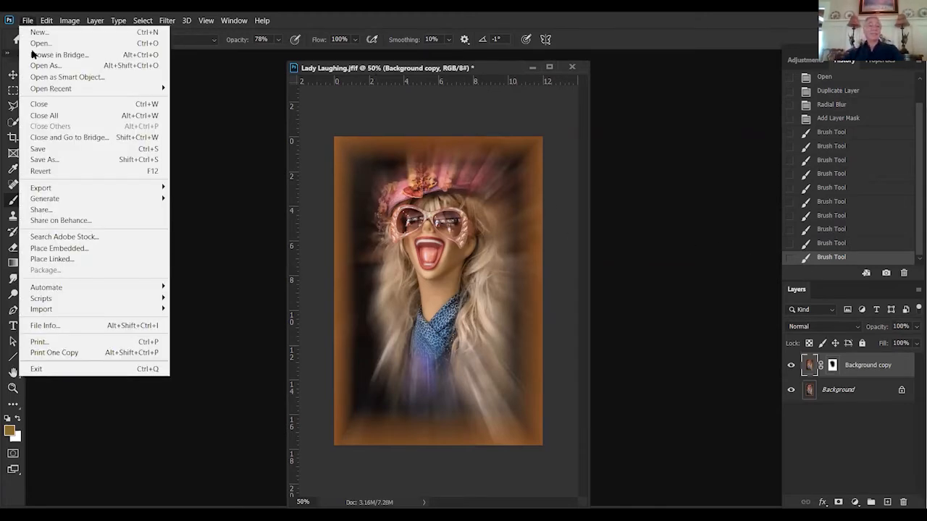
pyautogui.click(211, 184)
pyautogui.click(26, 21)
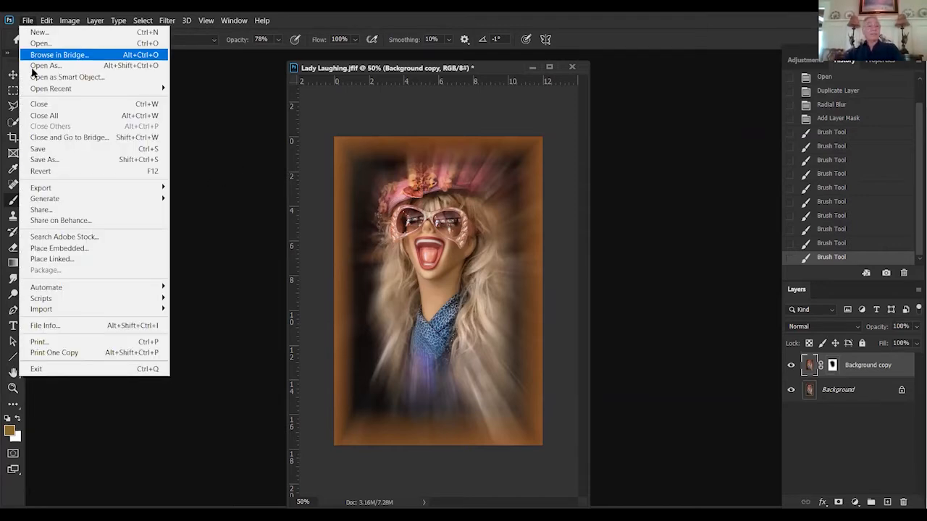
pyautogui.click(32, 163)
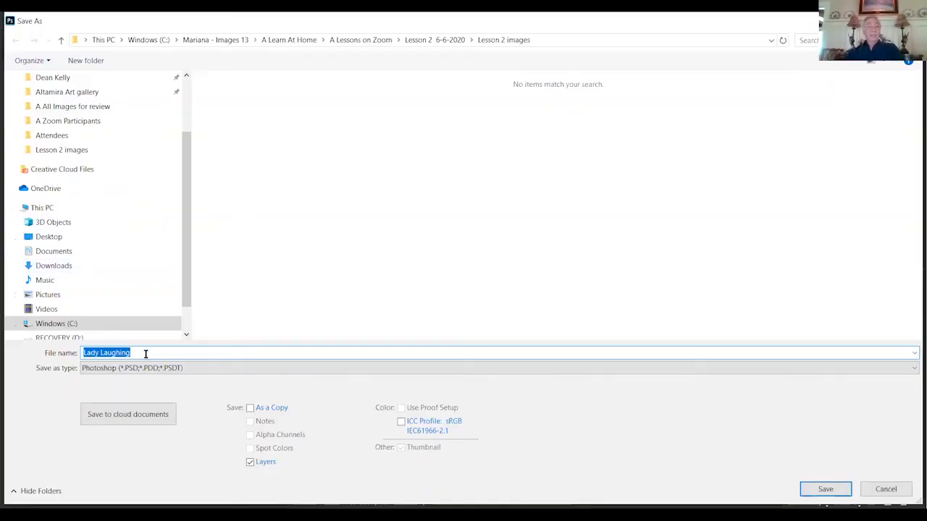
pyautogui.click(147, 353)
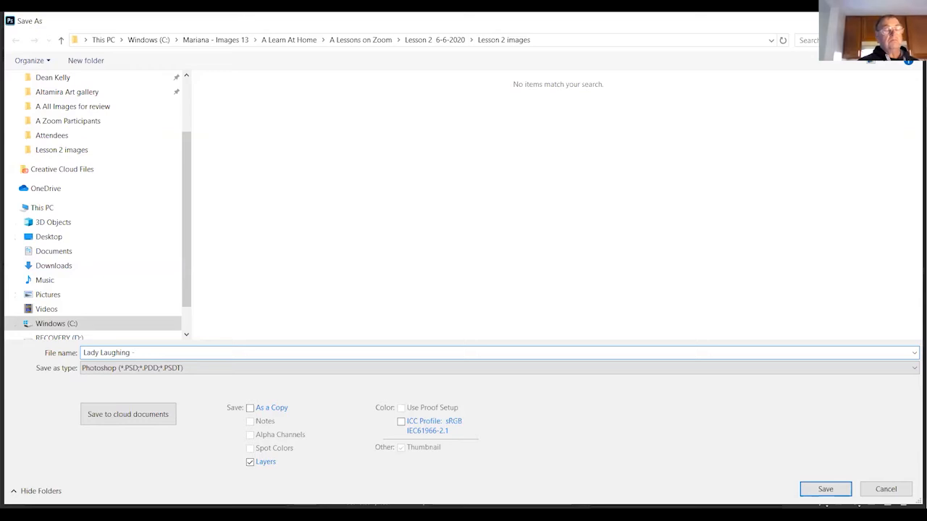
pyautogui.write('-2')
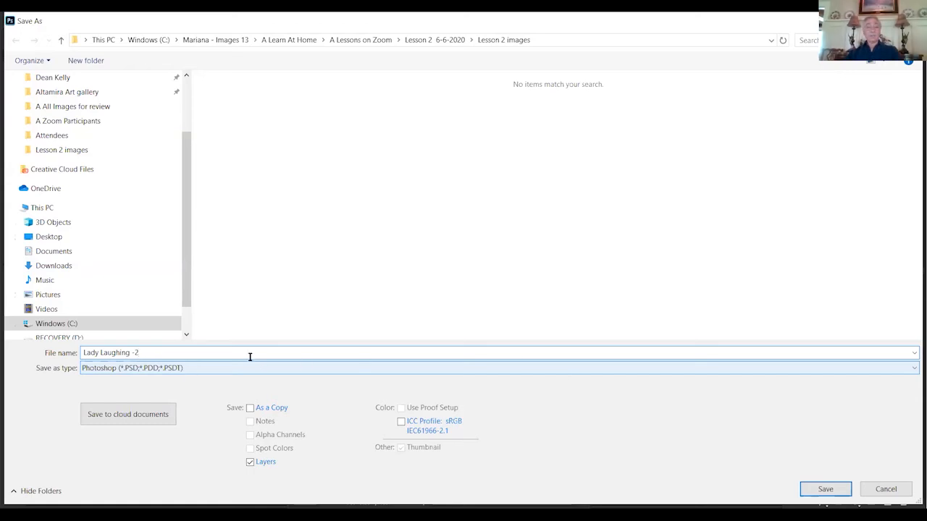
pyautogui.click(231, 370)
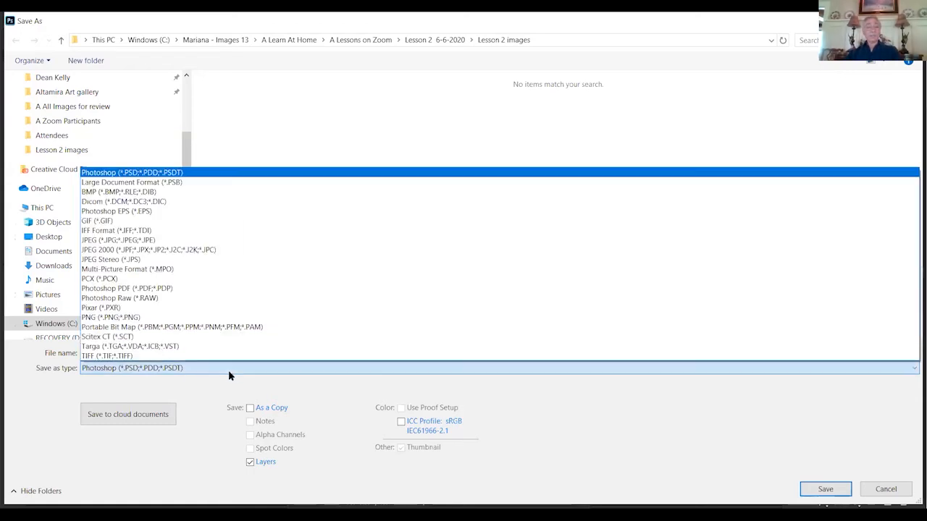
pyautogui.click(127, 356)
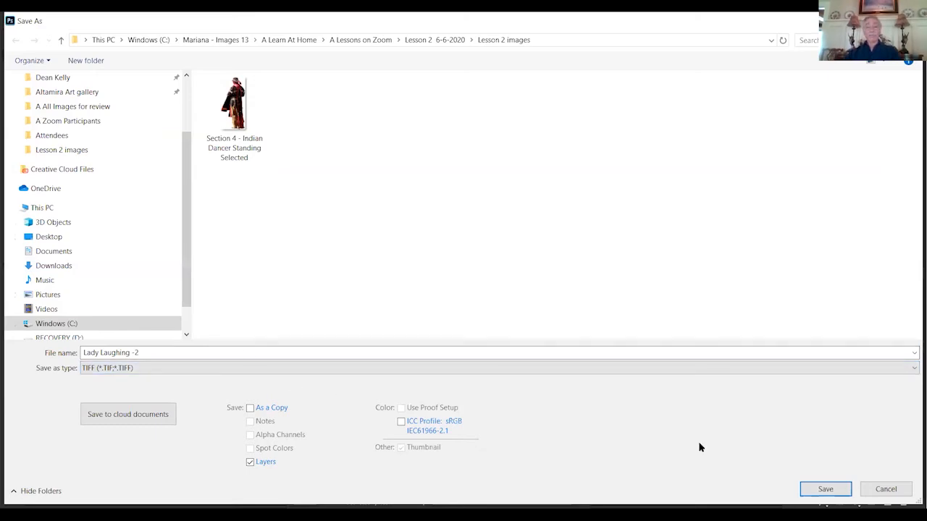
pyautogui.click(816, 493)
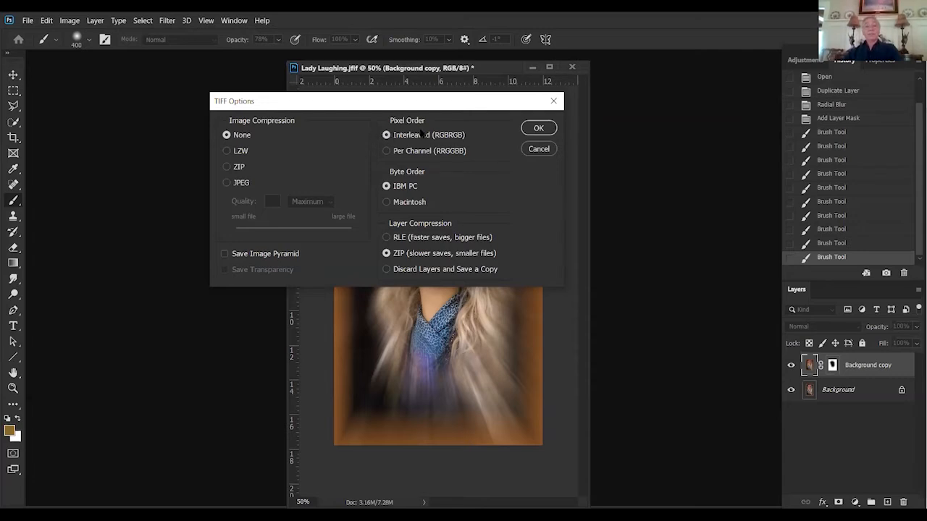
pyautogui.click(538, 128)
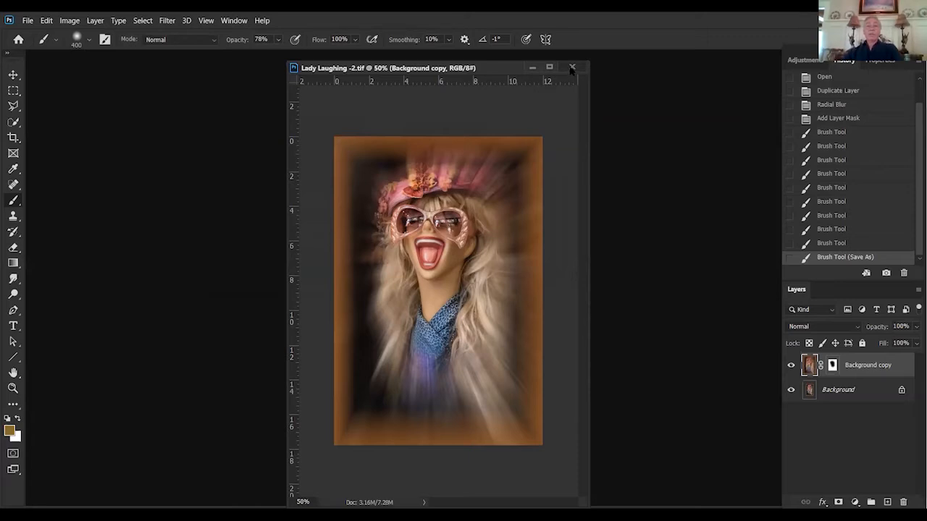
pyautogui.click(571, 68)
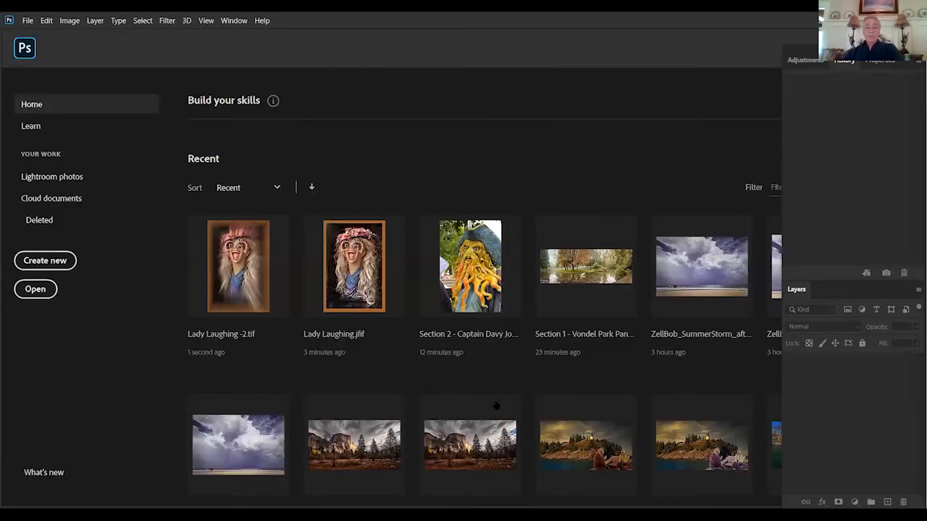
# Open "Section 2 -Santa Fe Doors" from the Lesson 2 images folder through Camera Raw and duplicate its Background layer
pyautogui.click(31, 21)
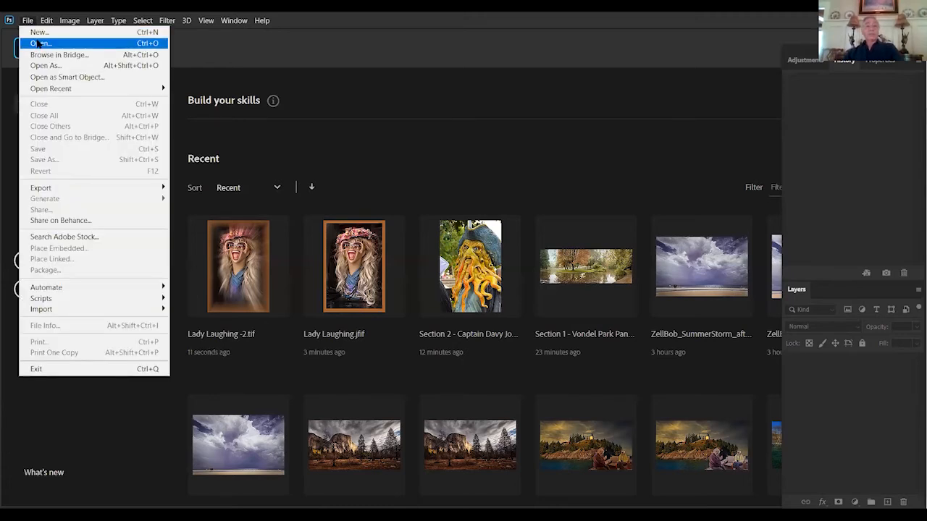
pyautogui.click(38, 44)
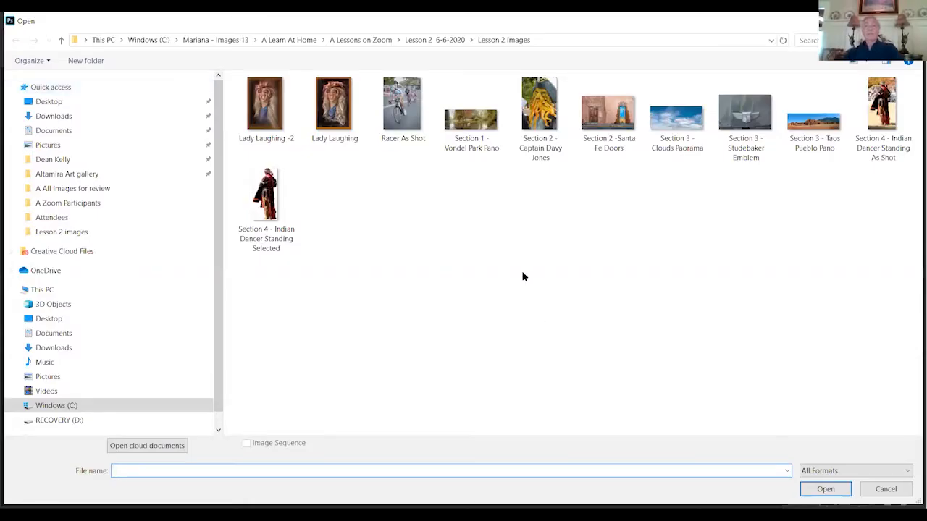
pyautogui.click(604, 122)
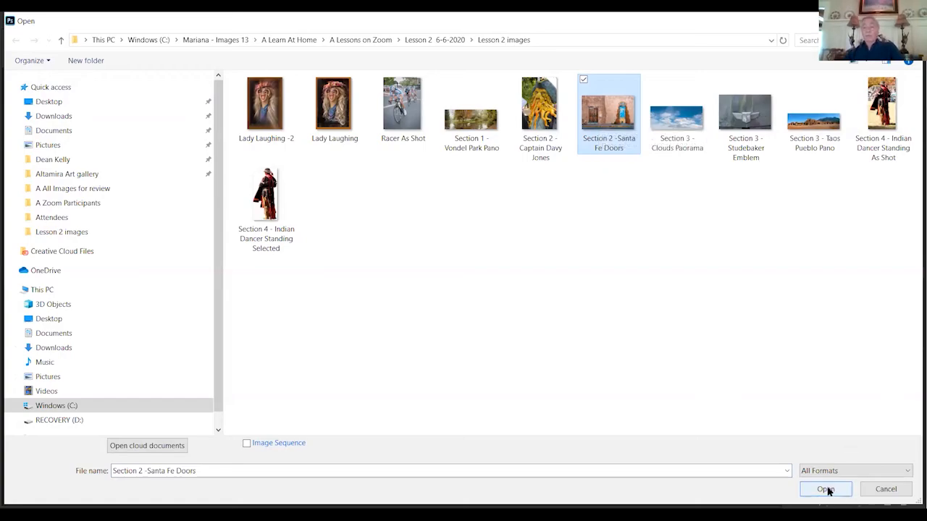
pyautogui.click(804, 484)
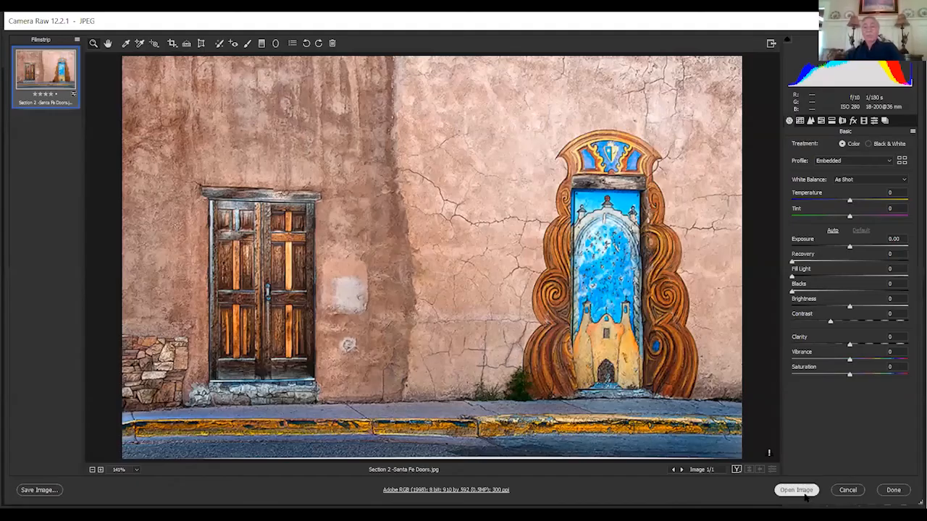
pyautogui.click(804, 492)
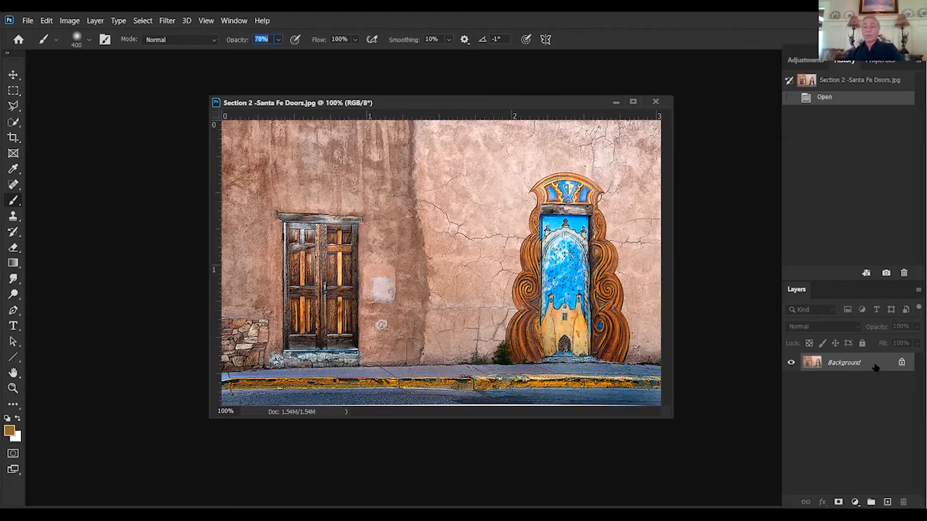
pyautogui.moveTo(874, 367); pyautogui.dragTo(887, 502)
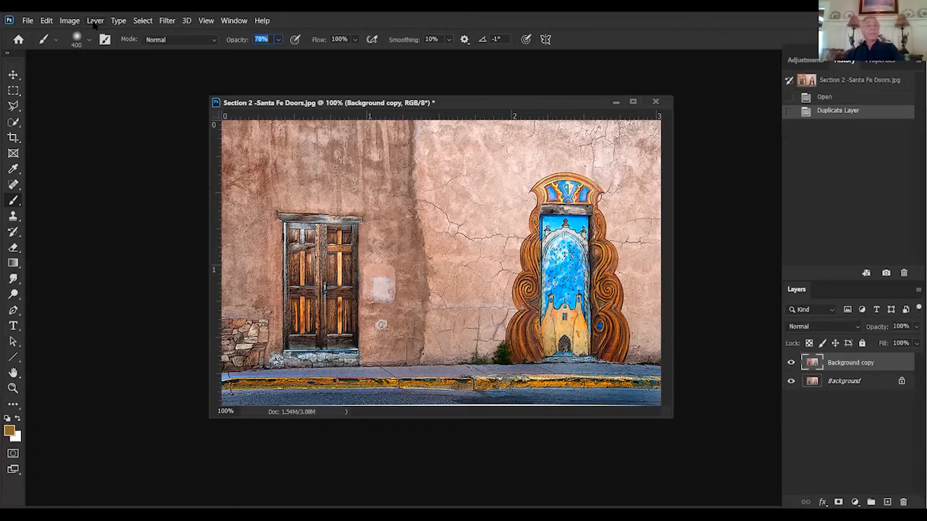
# Convert the Background copy with a Black & White adjustment at the Default preset and compare it with the color original by toggling its visibility
pyautogui.click(94, 22)
pyautogui.moveTo(64, 22)
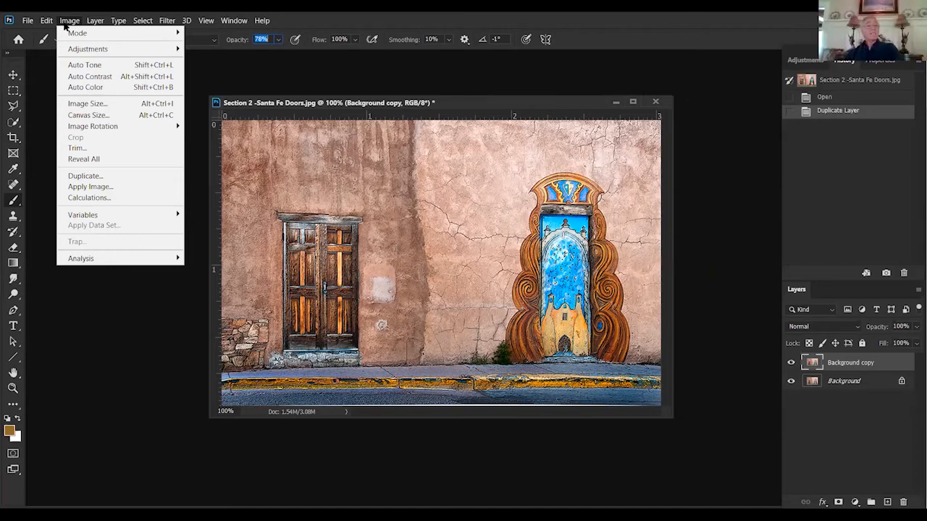
pyautogui.moveTo(80, 53)
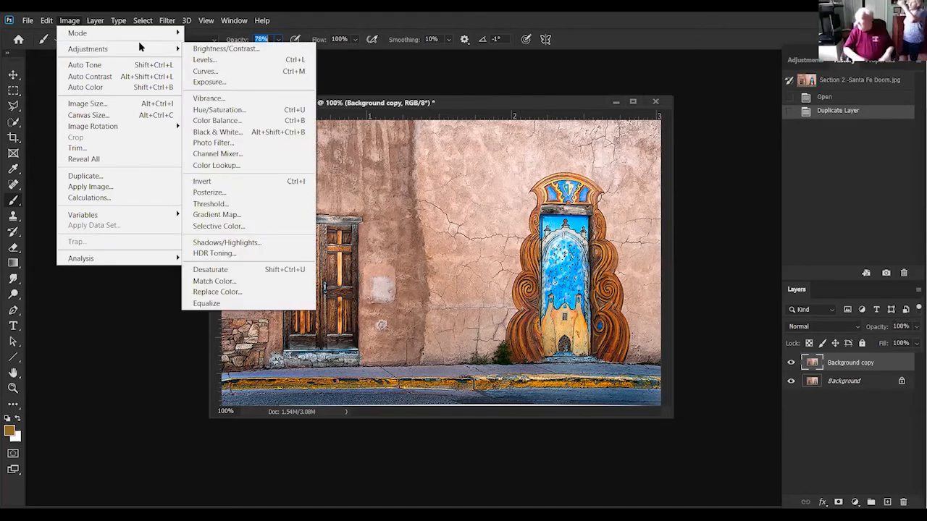
pyautogui.moveTo(163, 52)
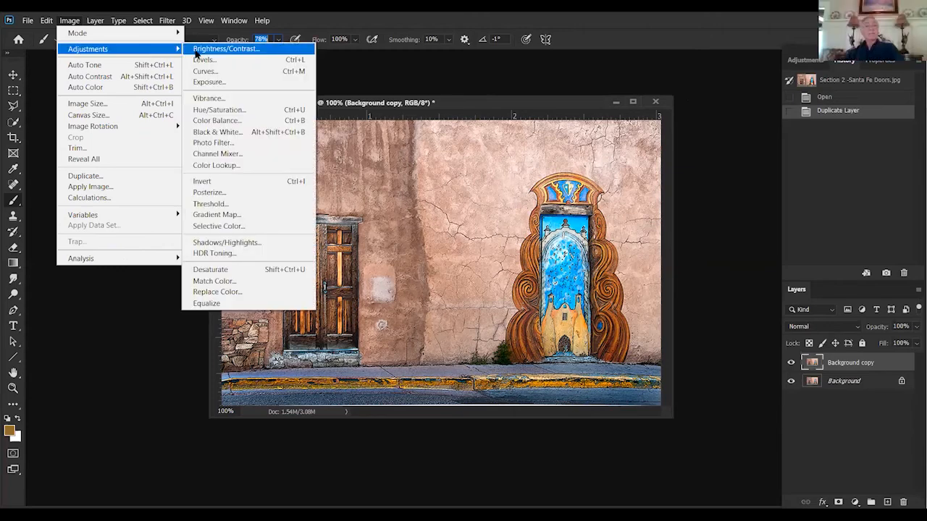
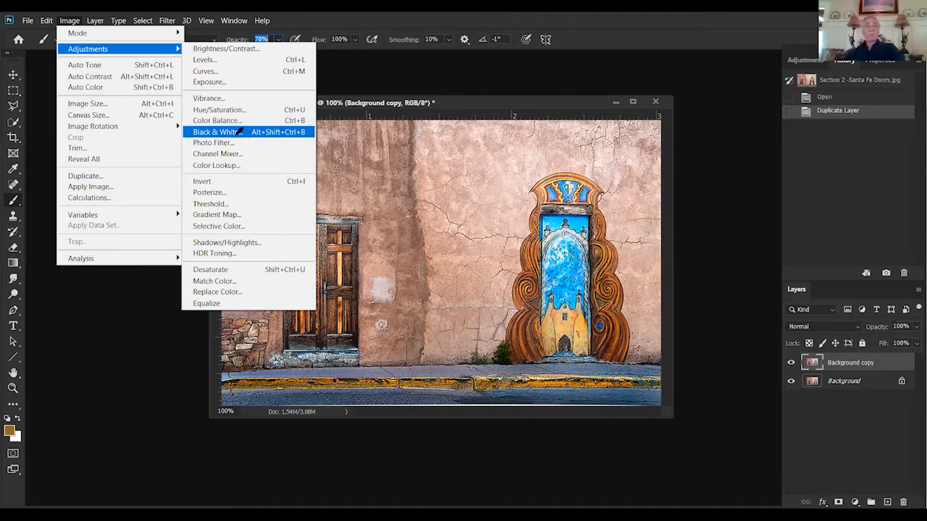
pyautogui.click(237, 137)
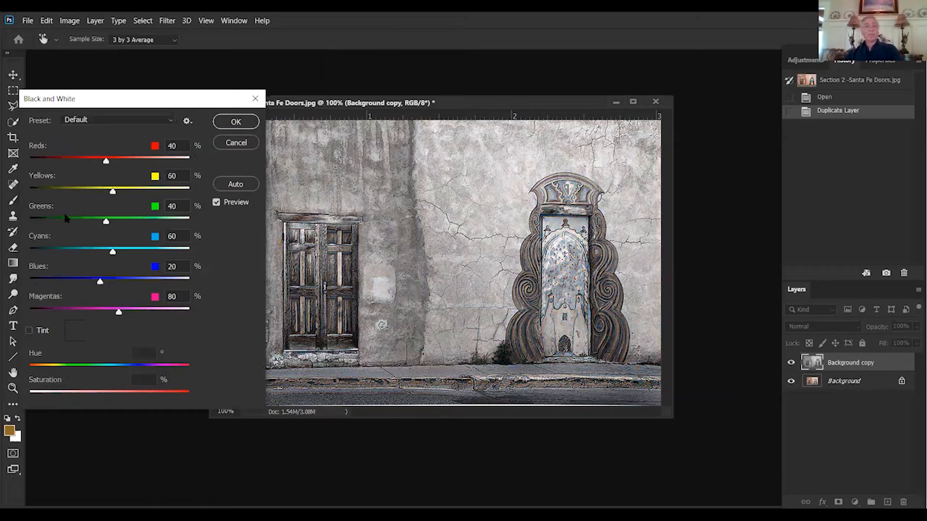
pyautogui.click(233, 123)
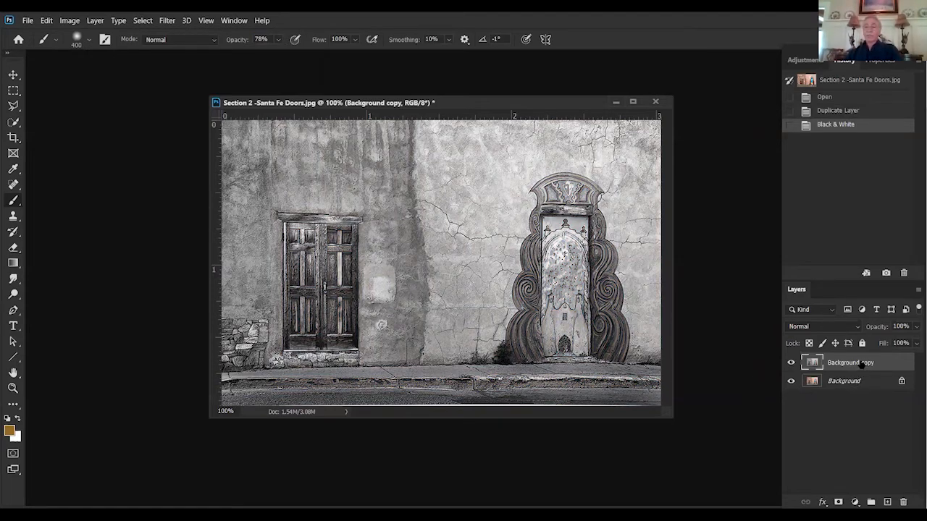
pyautogui.click(791, 363)
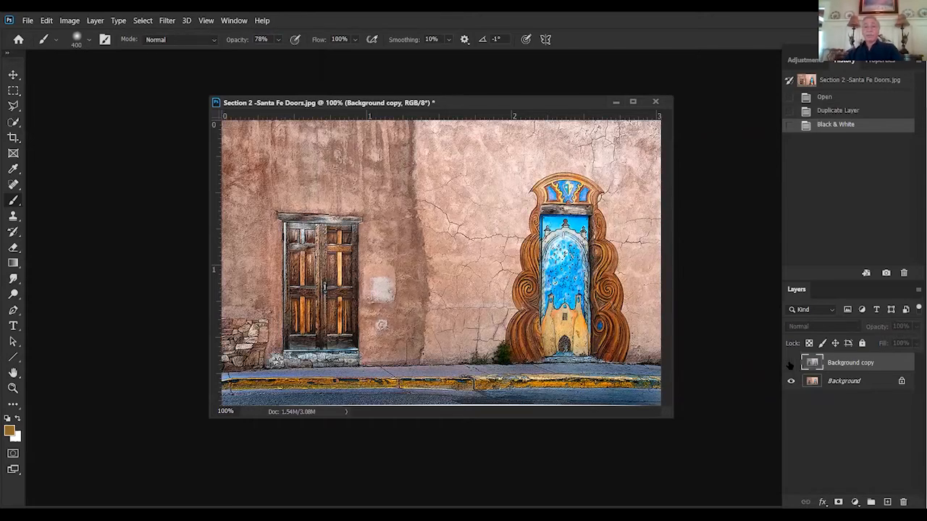
pyautogui.click(790, 363)
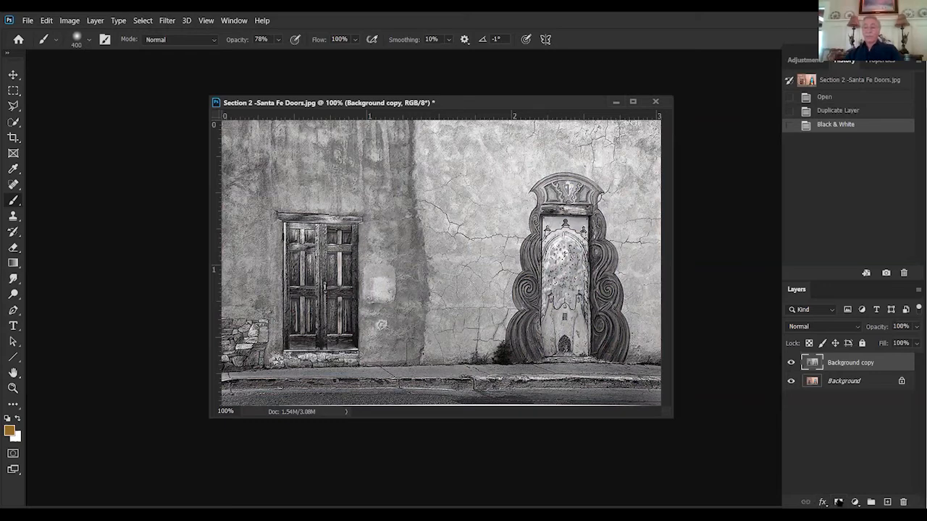
# Add a layer mask to the black-and-white Background copy and reduce the black Brush to size 35
pyautogui.click(838, 502)
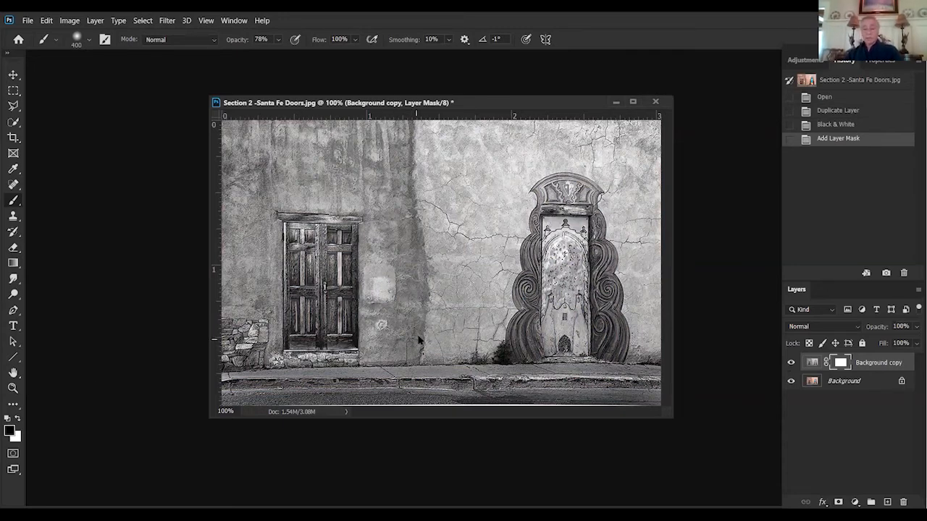
pyautogui.press('[')
pyautogui.press('[')
pyautogui.press('[')
pyautogui.press('[')
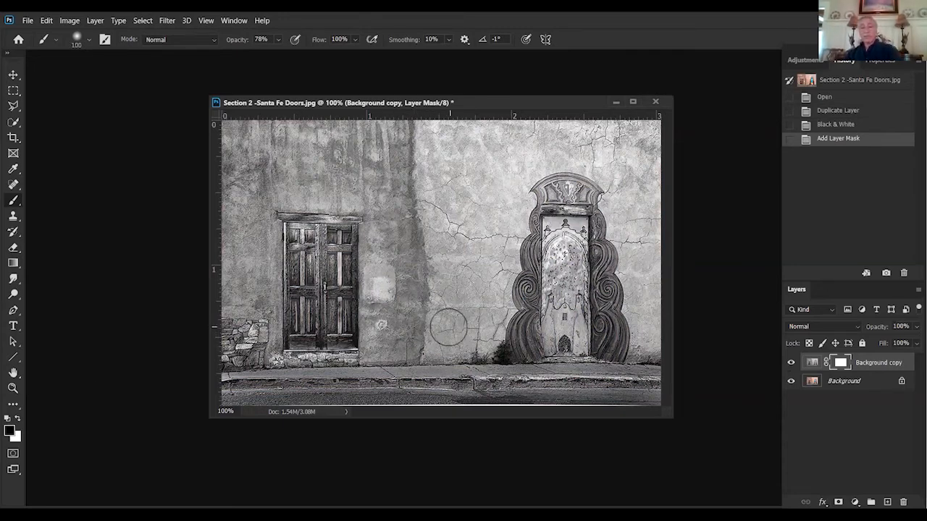
pyautogui.press('[')
pyautogui.press('[')
pyautogui.press('[')
pyautogui.press('[')
pyautogui.press('[')
pyautogui.press('[')
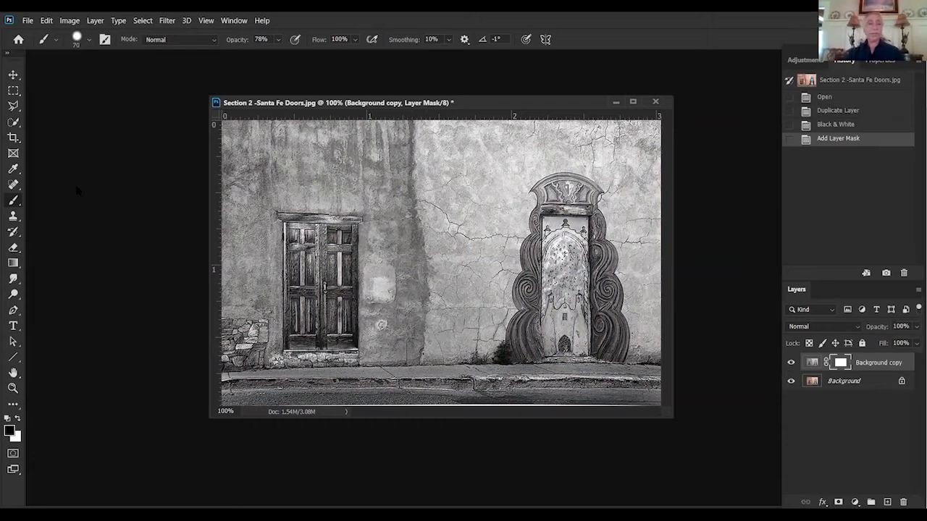
pyautogui.press('[')
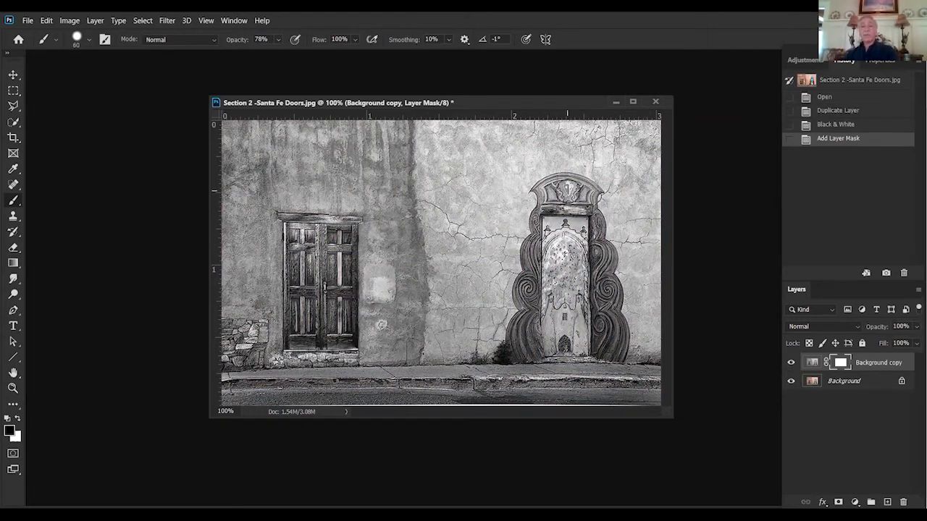
pyautogui.press('[')
pyautogui.press('[')
pyautogui.press('[')
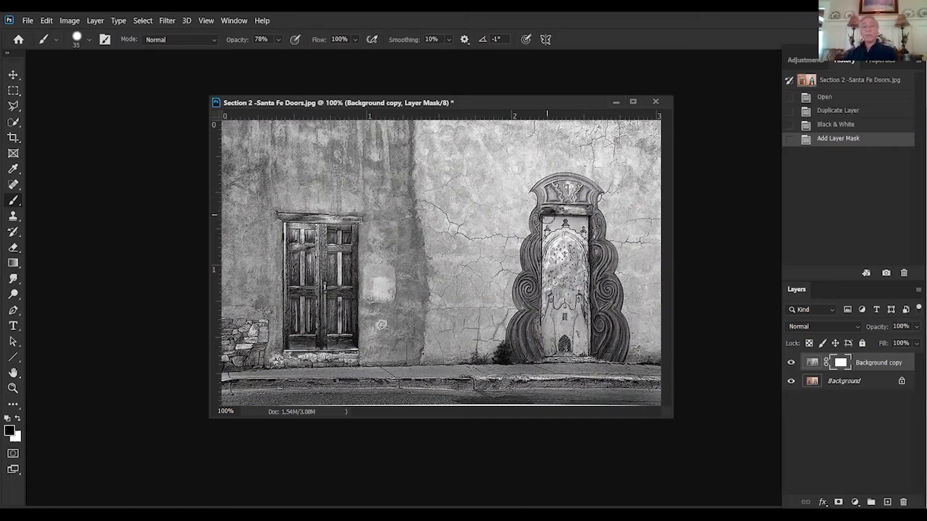
# Paint black on the Background copy's layer mask over the ornate door's upper part and a patch of neighboring wall to reveal color
pyautogui.click(544, 218)
pyautogui.moveTo(540, 224)
pyautogui.mouseDown()
pyautogui.moveTo(541, 208)
pyautogui.moveTo(527, 270)
pyautogui.moveTo(541, 187)
pyautogui.moveTo(570, 180)
pyautogui.moveTo(592, 192)
pyautogui.moveTo(576, 205)
pyautogui.moveTo(562, 200)
pyautogui.moveTo(596, 227)
pyautogui.moveTo(586, 215)
pyautogui.moveTo(593, 225)
pyautogui.moveTo(571, 257)
pyautogui.mouseUp()
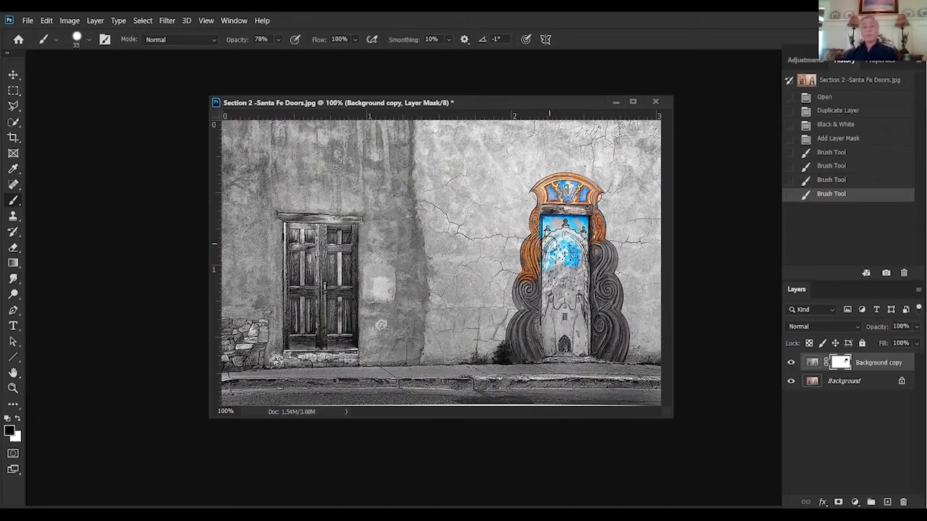
pyautogui.moveTo(549, 244); pyautogui.dragTo(472, 252)
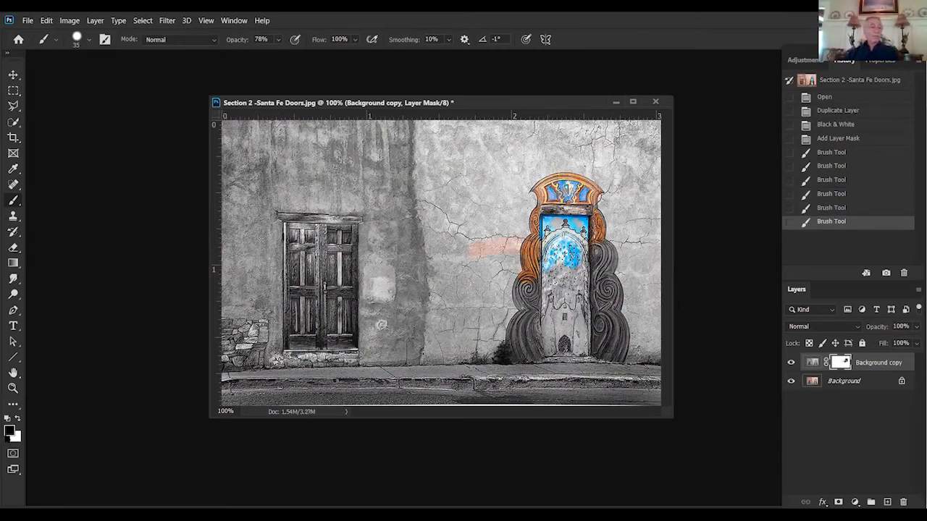
# Paint the color spill beside the ornate door back to black-and-white with white, and reveal the rest of the door with black
pyautogui.click(18, 418)
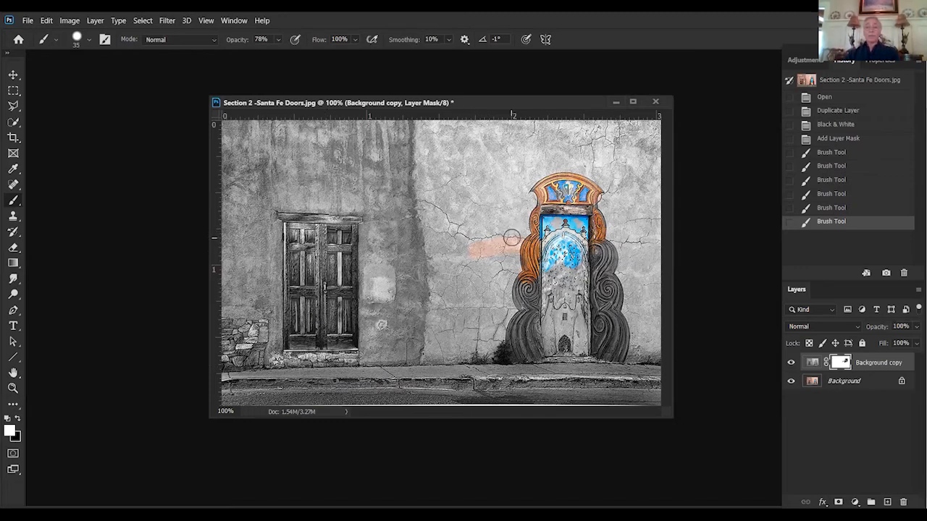
pyautogui.moveTo(511, 238)
pyautogui.mouseDown()
pyautogui.moveTo(466, 263)
pyautogui.moveTo(494, 234)
pyautogui.moveTo(483, 257)
pyautogui.moveTo(506, 246)
pyautogui.moveTo(507, 259)
pyautogui.moveTo(504, 246)
pyautogui.moveTo(467, 243)
pyautogui.mouseUp()
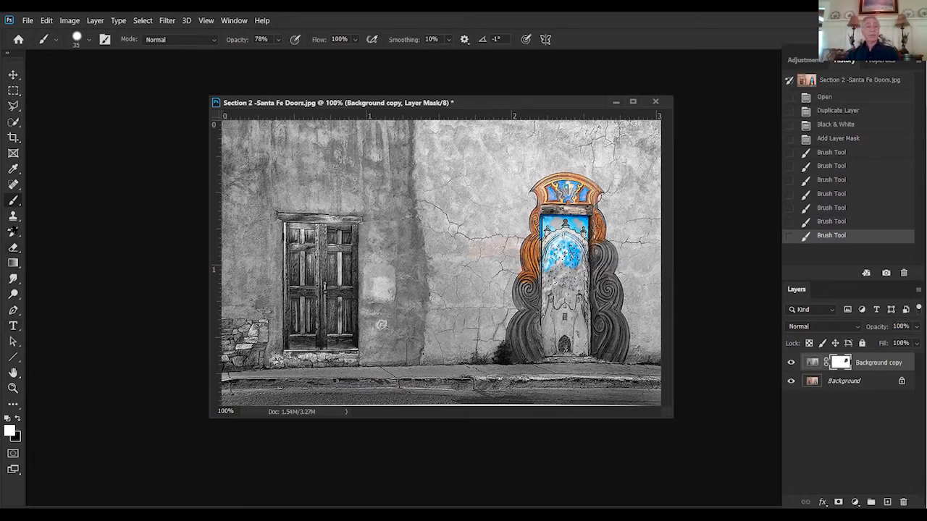
pyautogui.click(18, 419)
pyautogui.moveTo(526, 284)
pyautogui.mouseDown()
pyautogui.moveTo(526, 352)
pyautogui.moveTo(607, 352)
pyautogui.moveTo(615, 333)
pyautogui.moveTo(605, 319)
pyautogui.moveTo(620, 348)
pyautogui.moveTo(604, 333)
pyautogui.moveTo(611, 259)
pyautogui.moveTo(600, 242)
pyautogui.moveTo(605, 329)
pyautogui.moveTo(563, 350)
pyautogui.moveTo(552, 312)
pyautogui.moveTo(560, 338)
pyautogui.moveTo(565, 308)
pyautogui.moveTo(604, 314)
pyautogui.moveTo(622, 334)
pyautogui.moveTo(572, 220)
pyautogui.moveTo(562, 289)
pyautogui.moveTo(572, 334)
pyautogui.moveTo(564, 346)
pyautogui.moveTo(562, 336)
pyautogui.mouseUp()
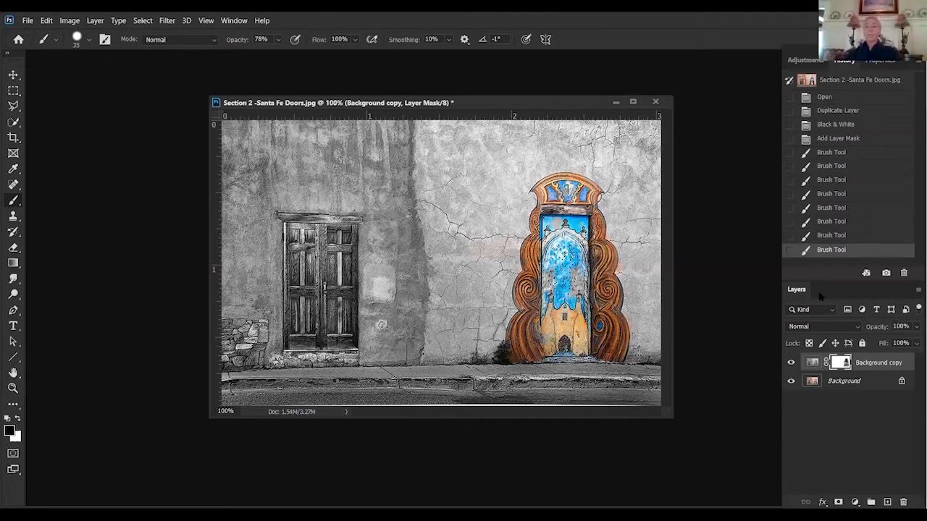
# Return to the Duplicate Layer history state and apply a Black & White adjustment at the Default preset to the Background copy
pyautogui.click(832, 99)
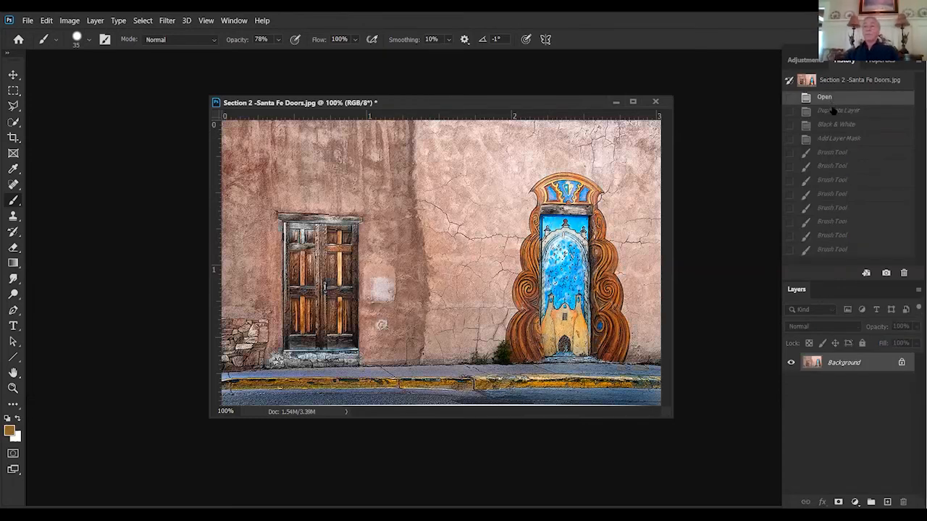
pyautogui.click(831, 110)
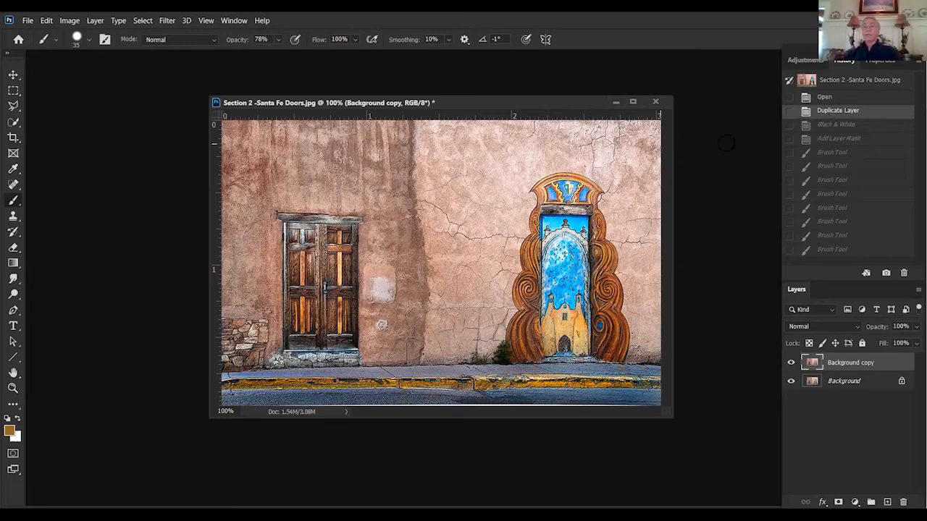
pyautogui.click(69, 21)
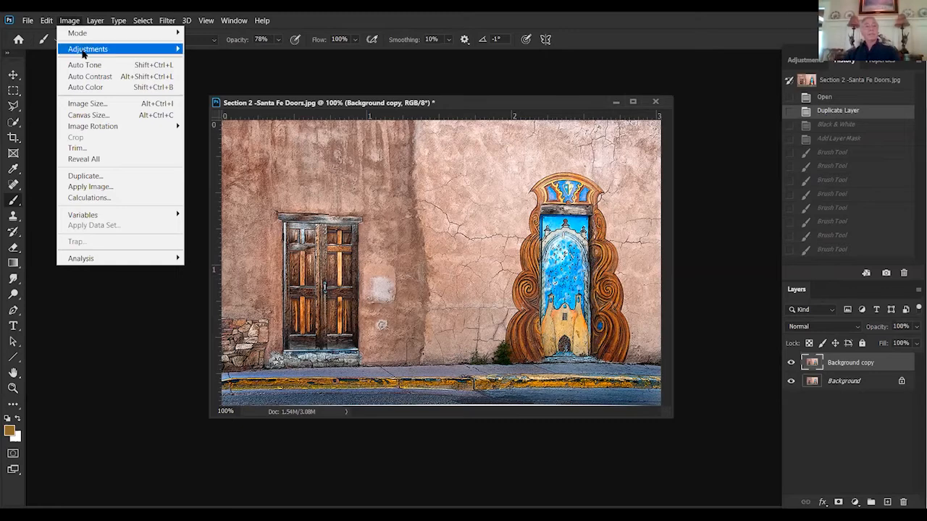
pyautogui.moveTo(82, 54)
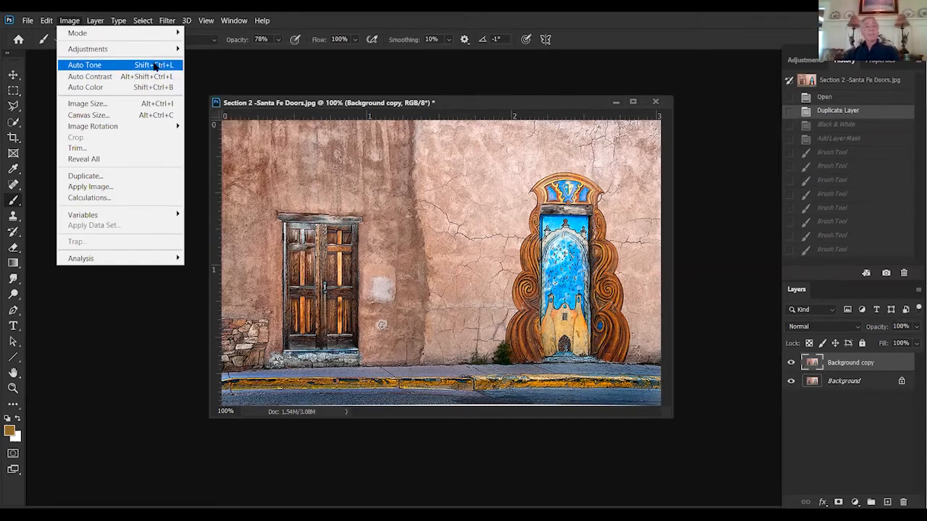
pyautogui.moveTo(156, 52)
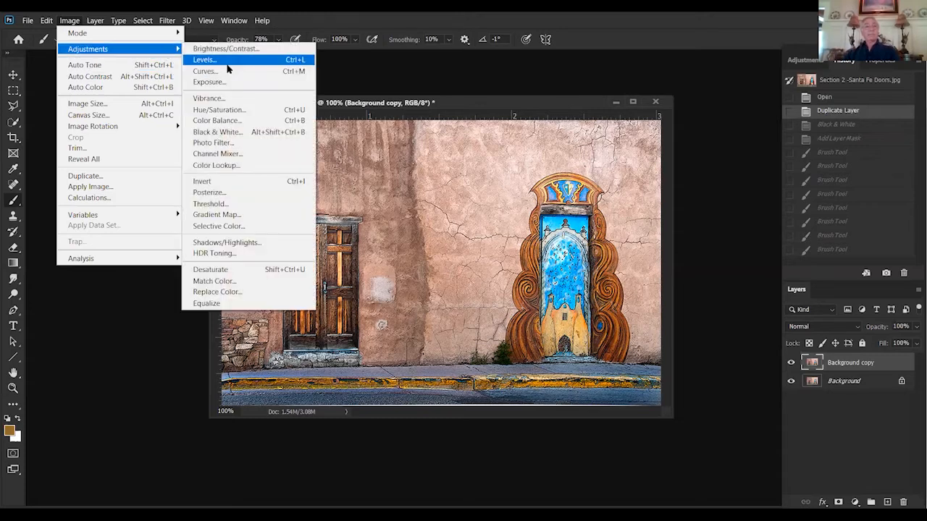
pyautogui.click(206, 132)
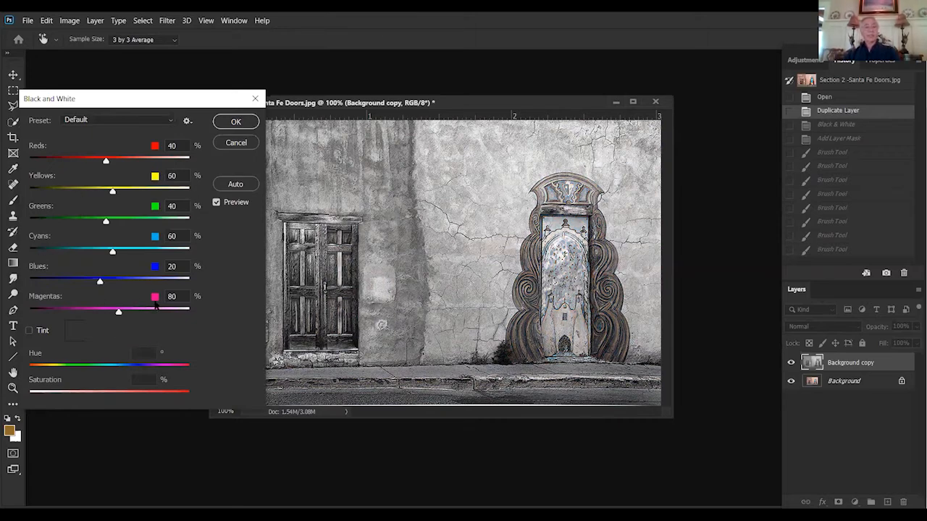
pyautogui.click(230, 121)
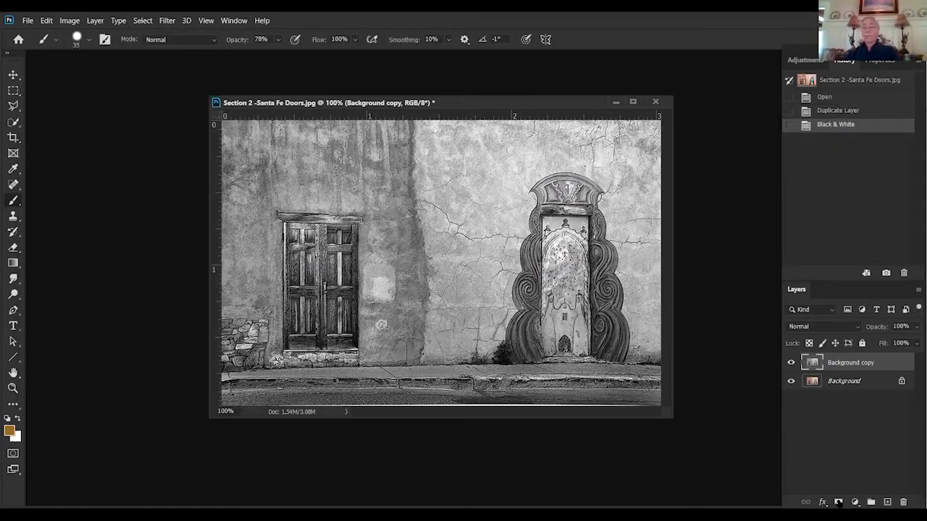
# Add a layer mask to the Background copy and paint black over the ornate door's carved frame and lower panel to reveal their color
pyautogui.click(838, 502)
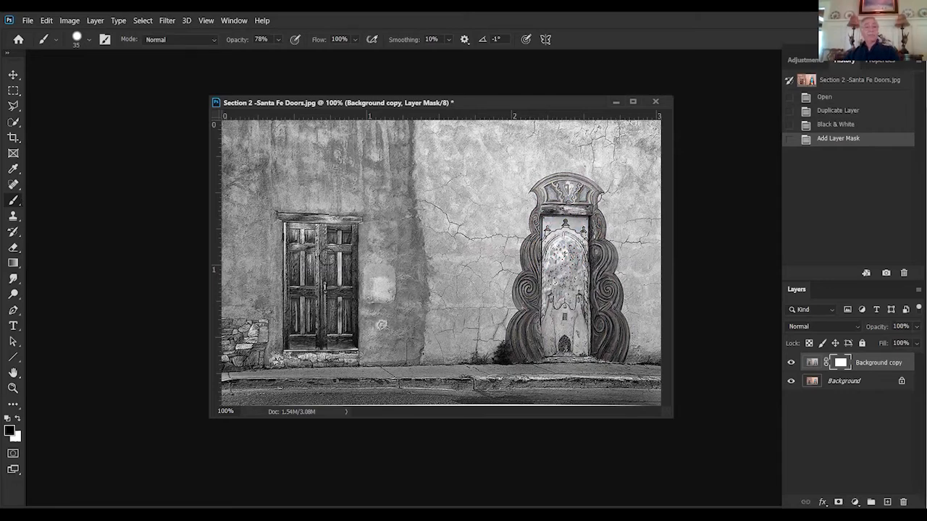
pyautogui.moveTo(576, 221)
pyautogui.mouseDown()
pyautogui.moveTo(585, 202)
pyautogui.moveTo(557, 210)
pyautogui.moveTo(550, 191)
pyautogui.moveTo(568, 194)
pyautogui.moveTo(589, 231)
pyautogui.moveTo(595, 294)
pyautogui.moveTo(601, 252)
pyautogui.moveTo(606, 295)
pyautogui.moveTo(598, 318)
pyautogui.mouseUp()
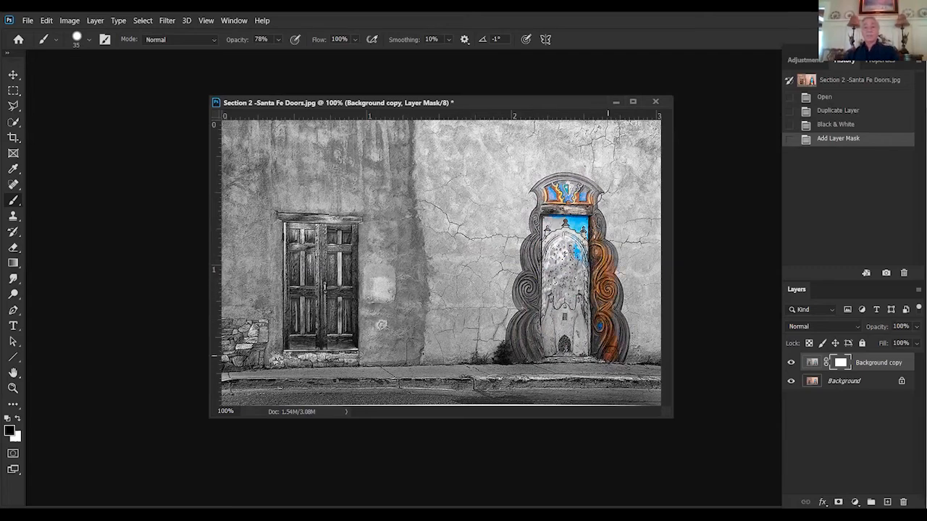
pyautogui.moveTo(607, 355)
pyautogui.mouseDown()
pyautogui.moveTo(612, 340)
pyautogui.moveTo(554, 330)
pyautogui.moveTo(555, 344)
pyautogui.moveTo(577, 340)
pyautogui.moveTo(529, 349)
pyautogui.moveTo(534, 317)
pyautogui.moveTo(505, 335)
pyautogui.moveTo(538, 312)
pyautogui.mouseUp()
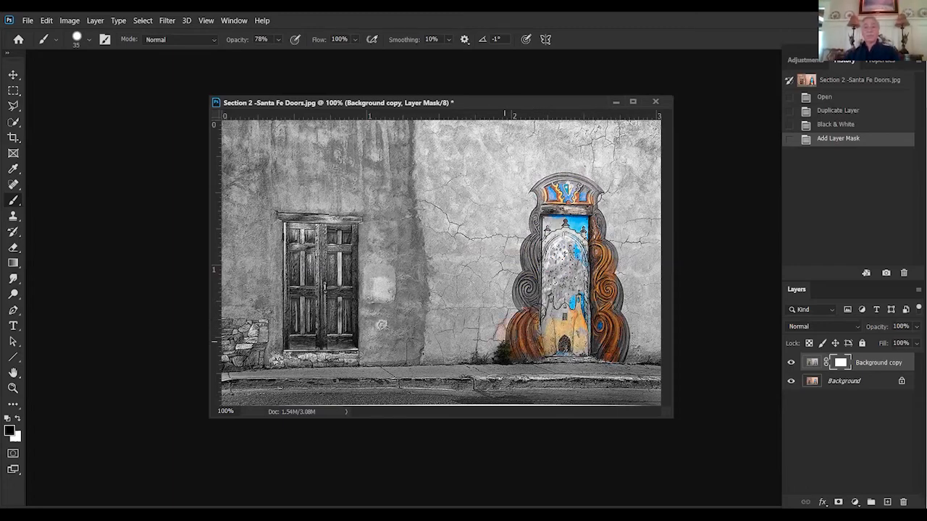
pyautogui.moveTo(505, 341)
pyautogui.mouseDown()
pyautogui.moveTo(542, 293)
pyautogui.moveTo(535, 296)
pyautogui.moveTo(538, 235)
pyautogui.moveTo(536, 278)
pyautogui.moveTo(520, 294)
pyautogui.moveTo(547, 231)
pyautogui.moveTo(526, 203)
pyautogui.moveTo(583, 191)
pyautogui.moveTo(556, 183)
pyautogui.moveTo(582, 189)
pyautogui.moveTo(613, 295)
pyautogui.moveTo(604, 367)
pyautogui.mouseUp()
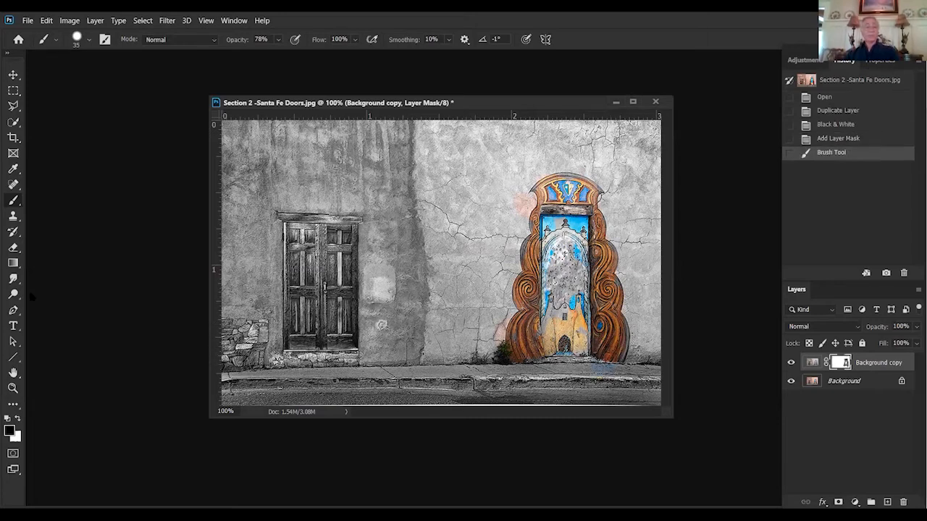
# Paint white on the mask over the wall around the ornate door, and touch up the color of its carved frame with black
pyautogui.press('x')
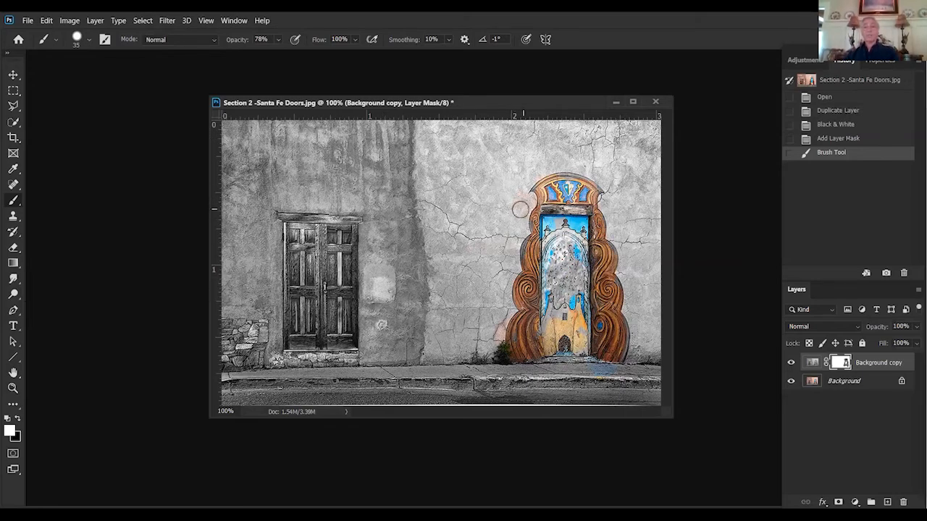
pyautogui.moveTo(611, 172)
pyautogui.mouseDown()
pyautogui.moveTo(649, 215)
pyautogui.moveTo(654, 322)
pyautogui.mouseUp()
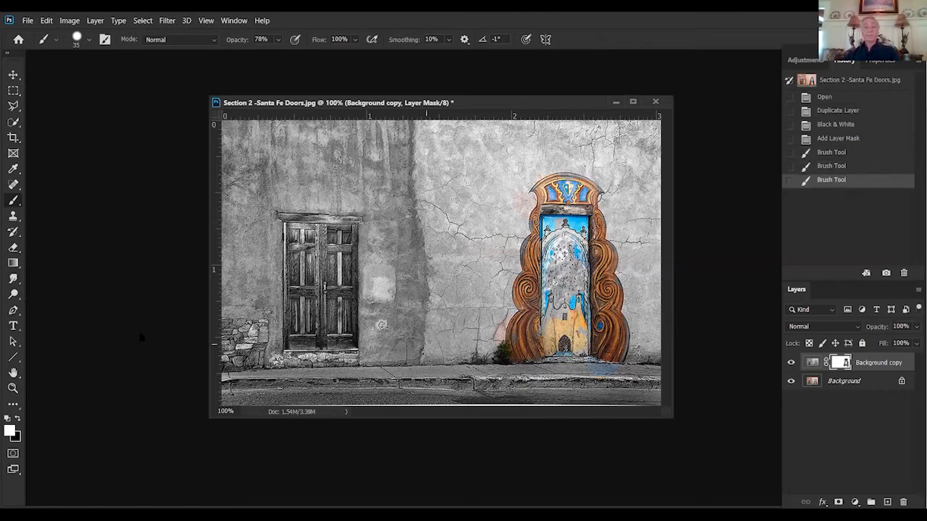
pyautogui.click(18, 420)
pyautogui.click(617, 352)
pyautogui.click(539, 241)
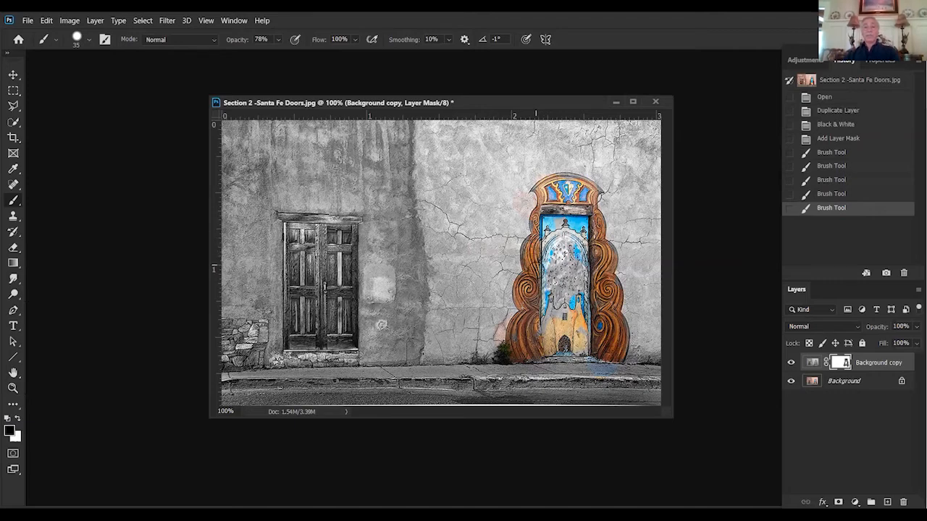
pyautogui.click(536, 268)
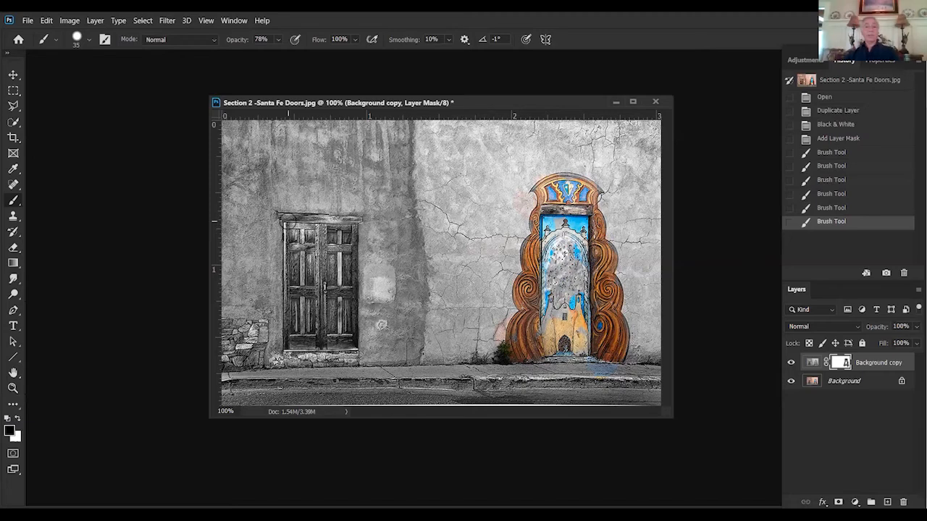
# Reveal the wooden double door in color with black at 100% Brush opacity, and remove the color spill around it with white
pyautogui.moveTo(288, 221)
pyautogui.mouseDown()
pyautogui.moveTo(342, 222)
pyautogui.moveTo(264, 225)
pyautogui.moveTo(346, 226)
pyautogui.mouseUp()
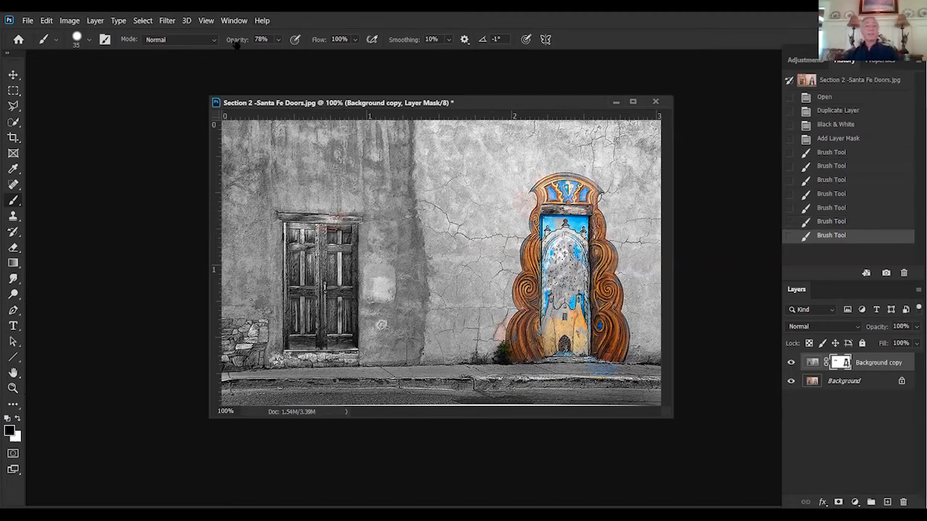
pyautogui.moveTo(237, 42); pyautogui.dragTo(255, 42)
pyautogui.moveTo(293, 224)
pyautogui.mouseDown()
pyautogui.moveTo(292, 323)
pyautogui.moveTo(289, 307)
pyautogui.moveTo(344, 337)
pyautogui.moveTo(353, 298)
pyautogui.moveTo(338, 229)
pyautogui.mouseUp()
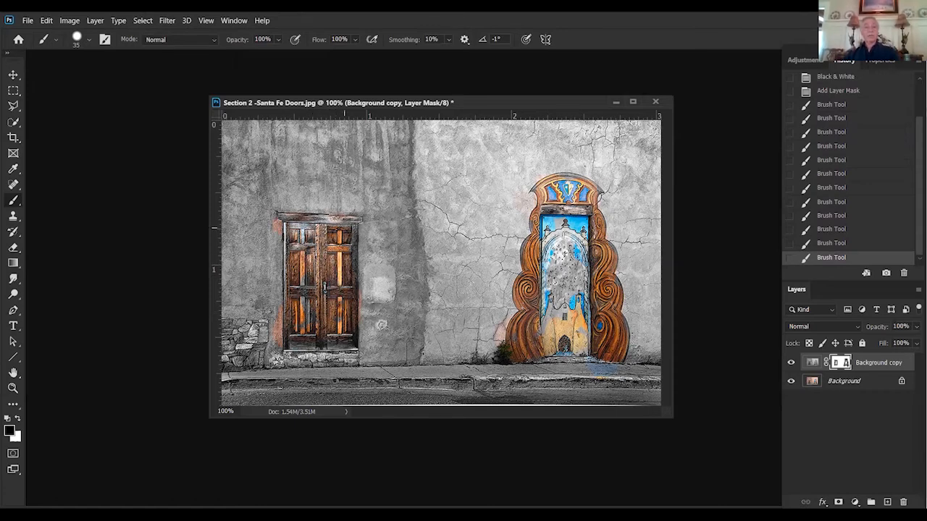
pyautogui.click(18, 418)
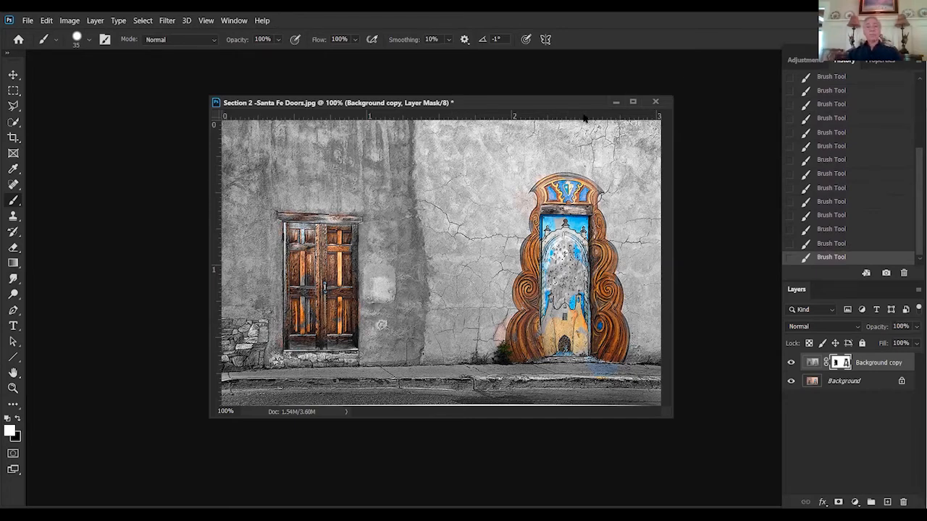
pyautogui.moveTo(548, 105)
pyautogui.mouseDown()
pyautogui.moveTo(567, 123)
pyautogui.moveTo(558, 110)
pyautogui.mouseUp()
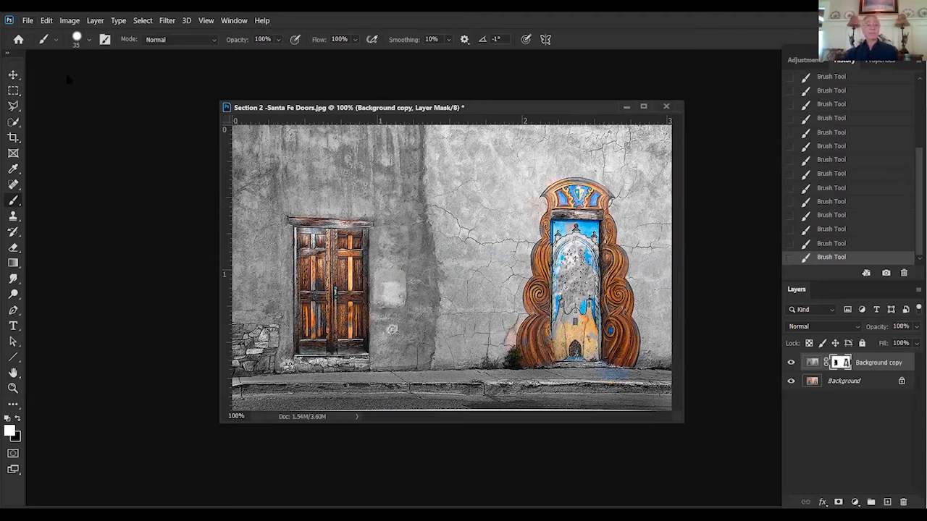
pyautogui.click(666, 106)
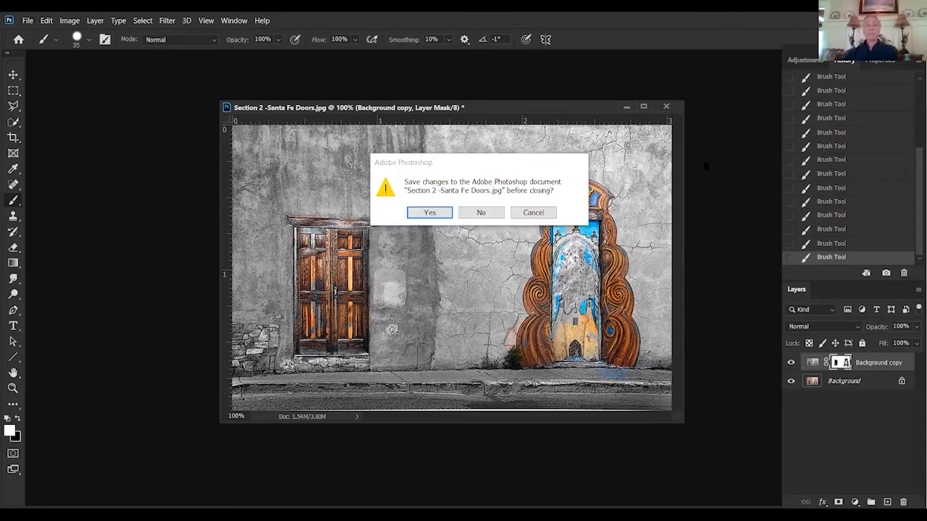
pyautogui.click(533, 212)
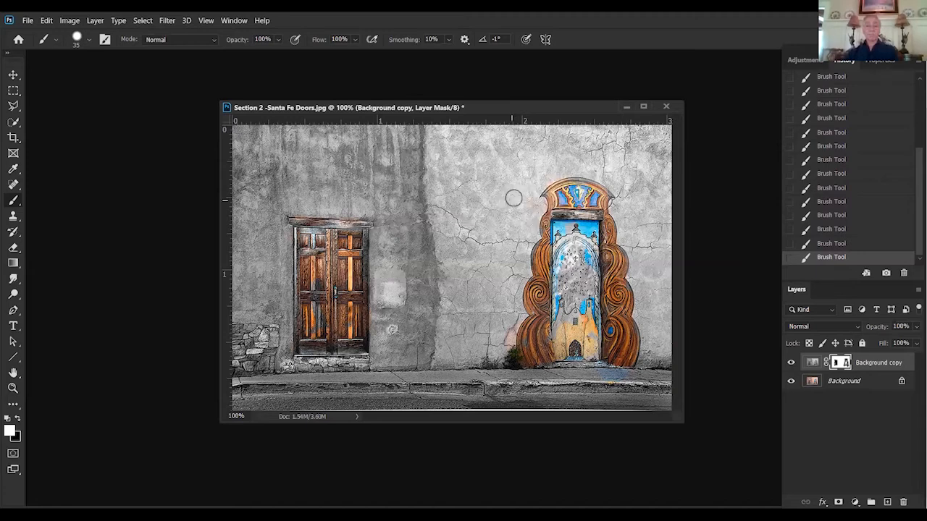
pyautogui.moveTo(493, 113); pyautogui.dragTo(488, 97)
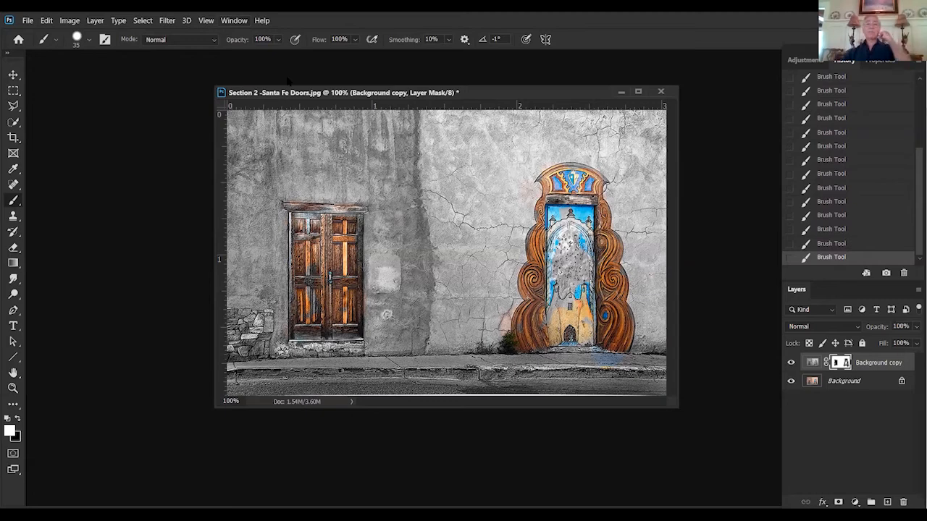
pyautogui.hotkey('alt', 'w')
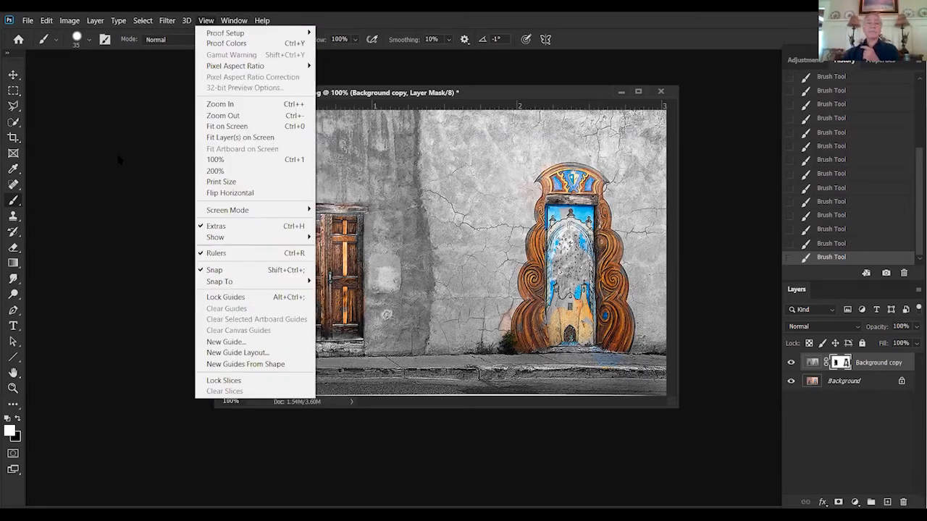
pyautogui.click(116, 151)
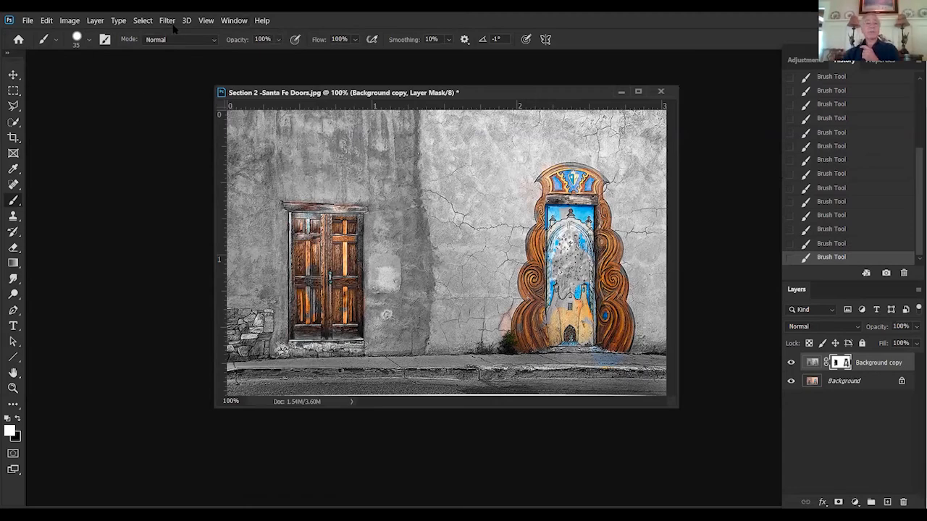
pyautogui.click(234, 20)
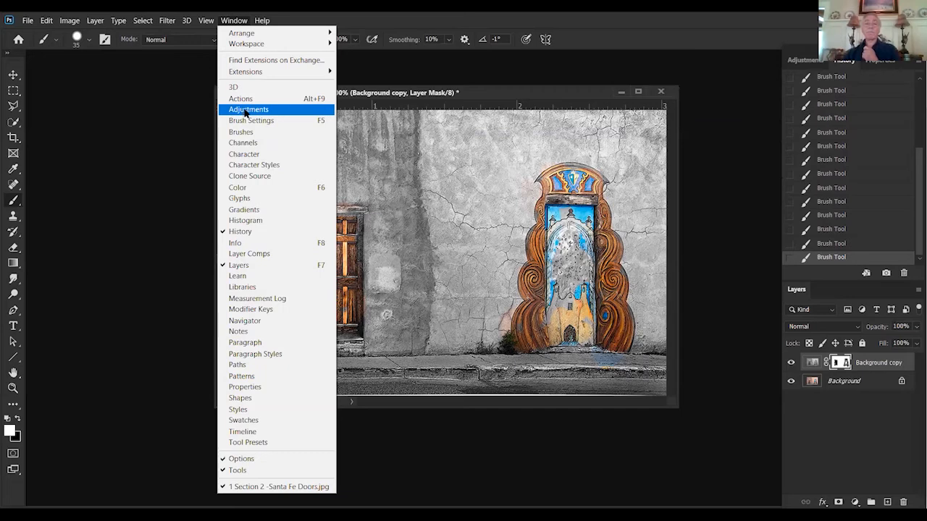
pyautogui.click(163, 123)
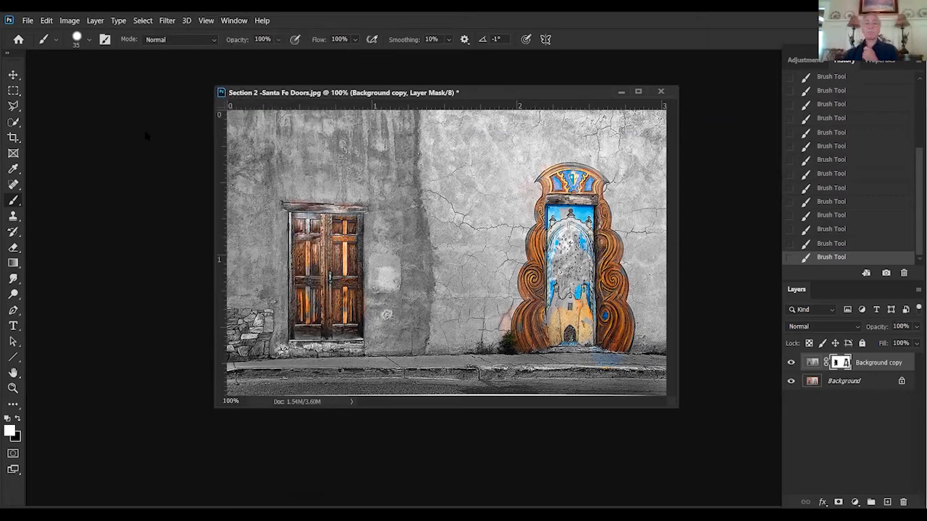
# Close the Santa Fe Doors photo and open Section 3 - Clouds Paorama together with Section 3 - Taos Pueblo Pano
pyautogui.click(660, 92)
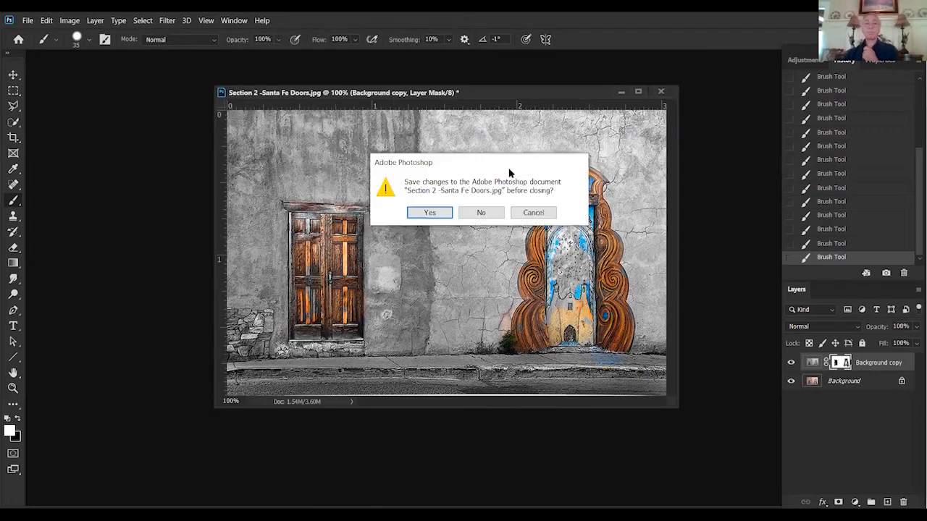
pyautogui.click(435, 213)
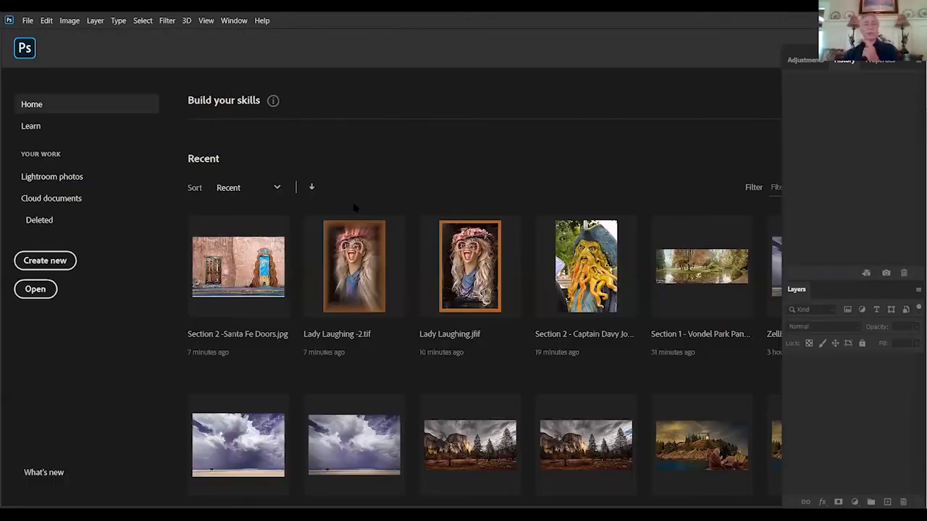
pyautogui.click(27, 21)
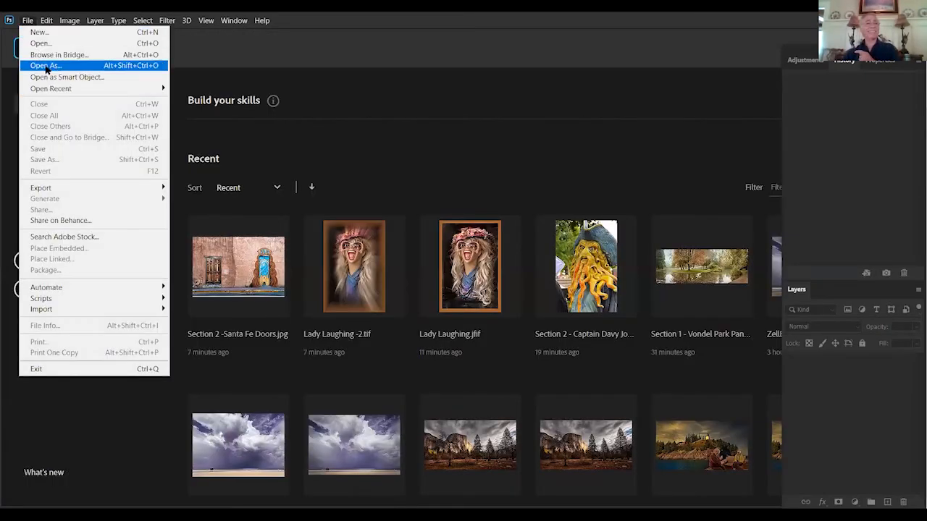
pyautogui.click(40, 43)
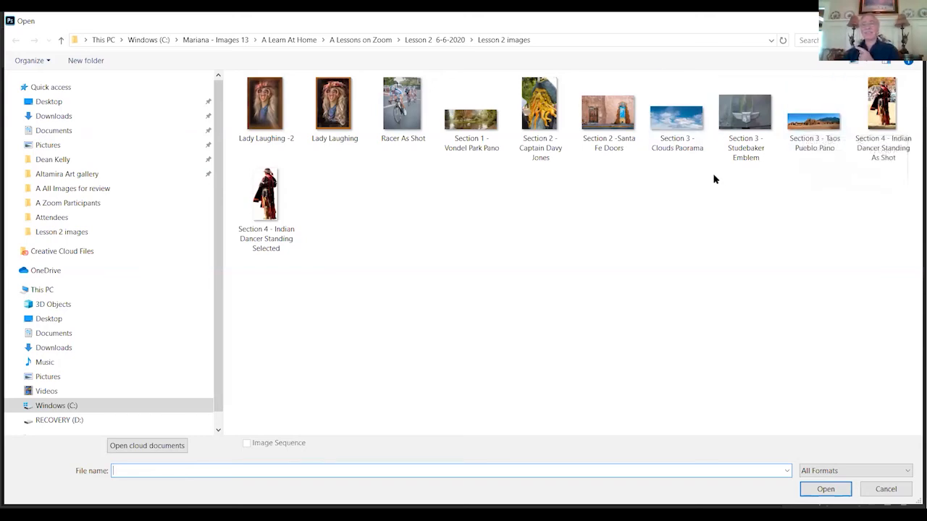
pyautogui.click(683, 124)
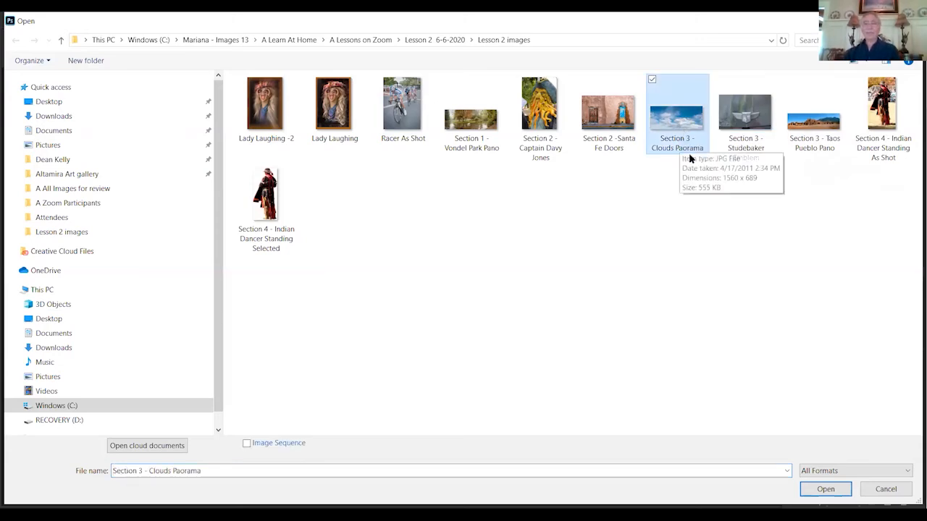
pyautogui.keyDown('ctrl'); pyautogui.click(808, 131); pyautogui.keyUp('ctrl')
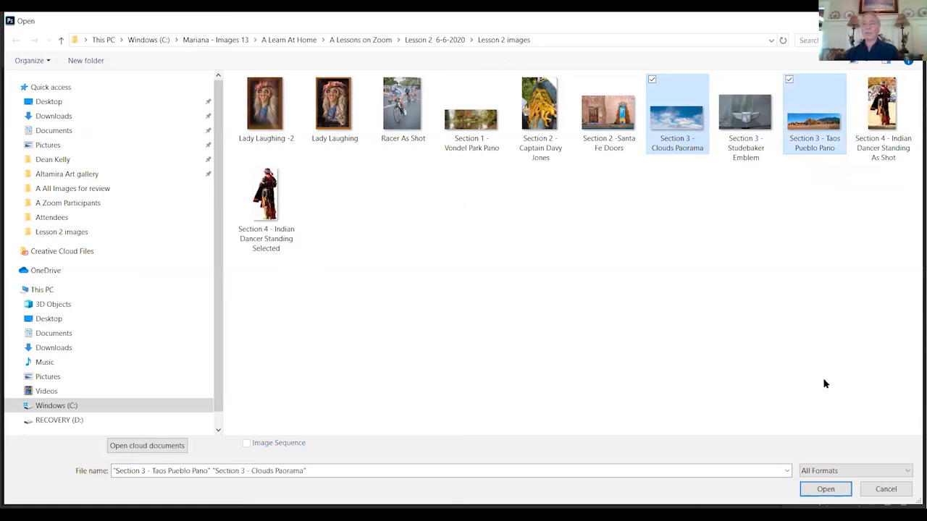
pyautogui.click(822, 490)
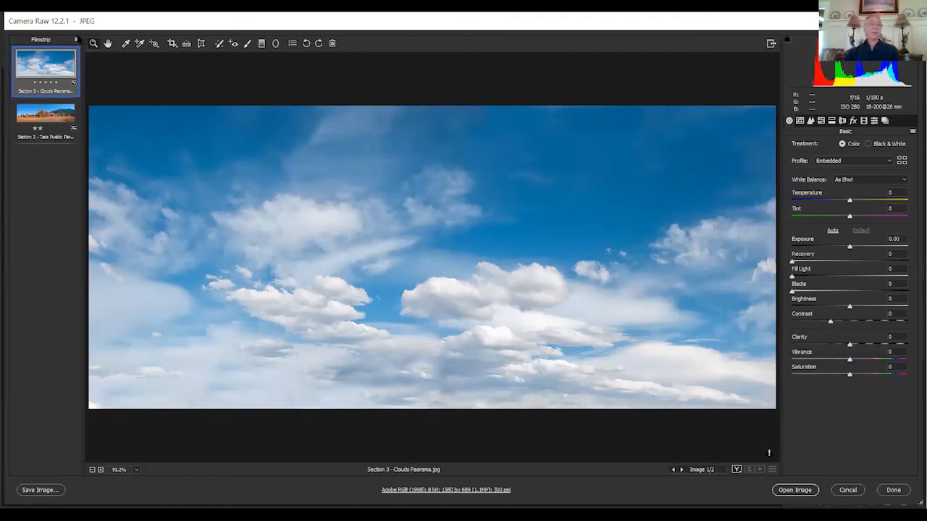
# Select all images in the Camera Raw filmstrip, open them, and reposition the Taos Pueblo window over the clouds
pyautogui.click(76, 41)
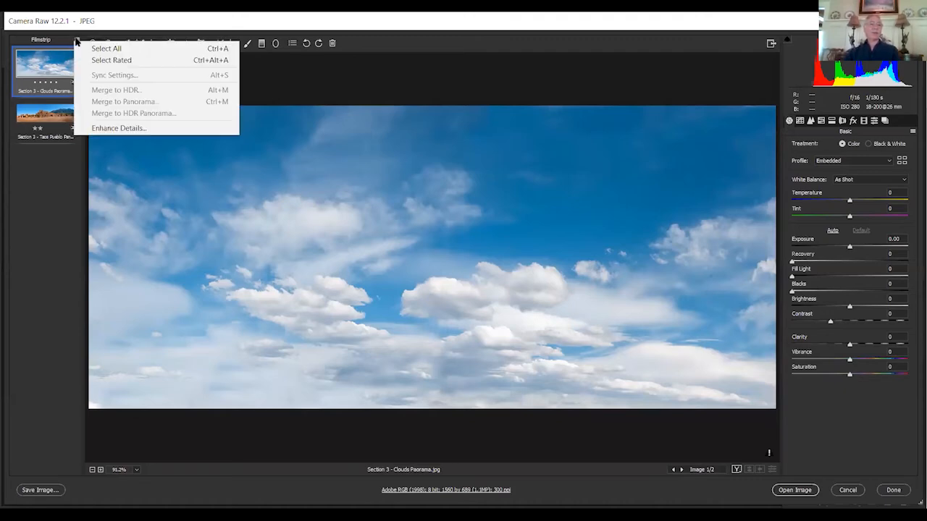
pyautogui.click(103, 48)
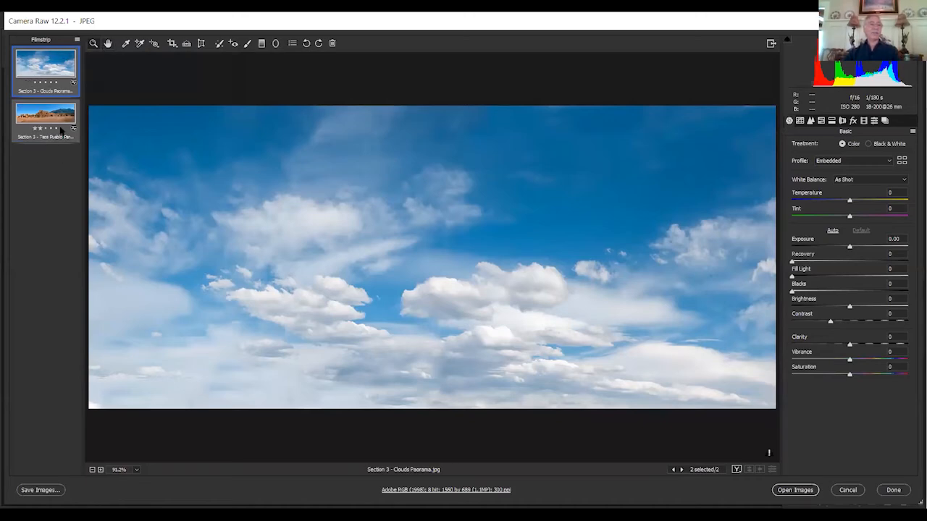
pyautogui.click(810, 493)
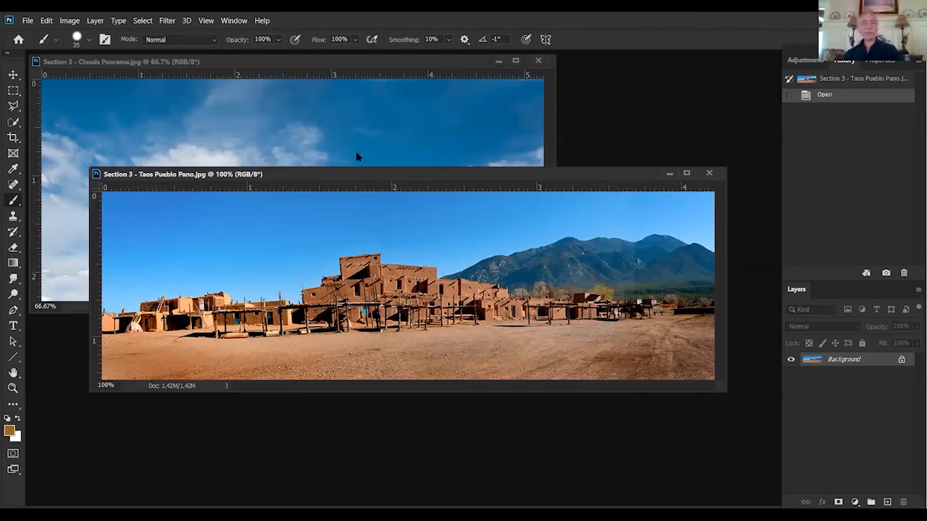
pyautogui.moveTo(410, 179); pyautogui.dragTo(391, 184)
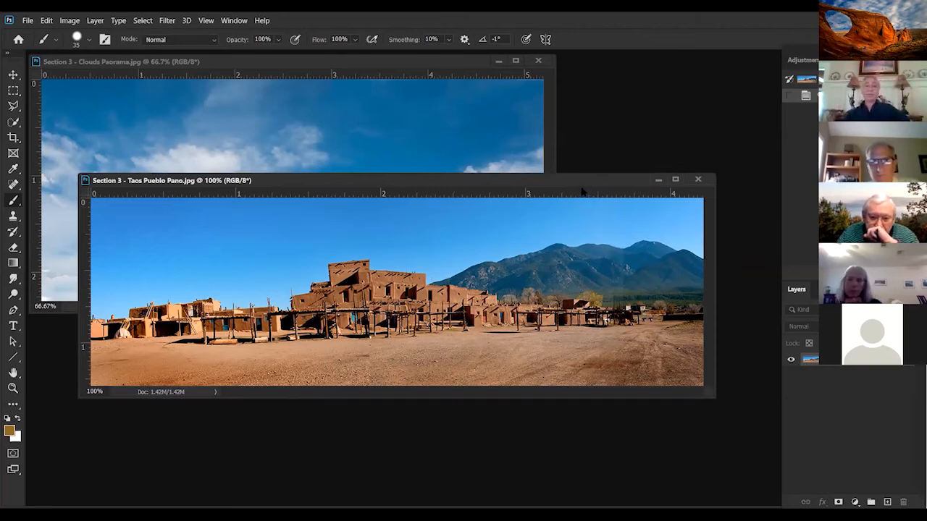
pyautogui.moveTo(581, 190)
pyautogui.mouseDown()
pyautogui.moveTo(604, 168)
pyautogui.moveTo(593, 187)
pyautogui.moveTo(605, 148)
pyautogui.moveTo(600, 176)
pyautogui.mouseUp()
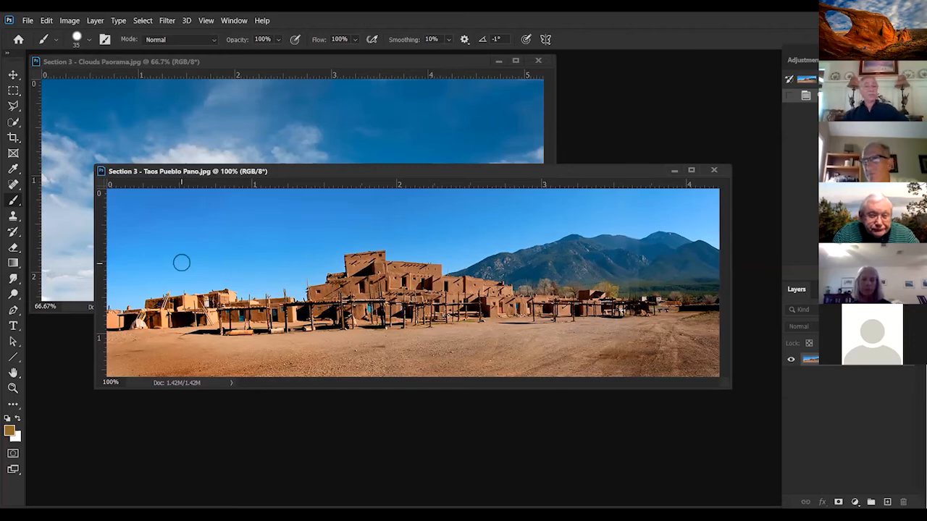
# Choose the Magic Wand Tool with a 3 by 3 Average sample size and set its tolerance to 31
pyautogui.click(14, 123)
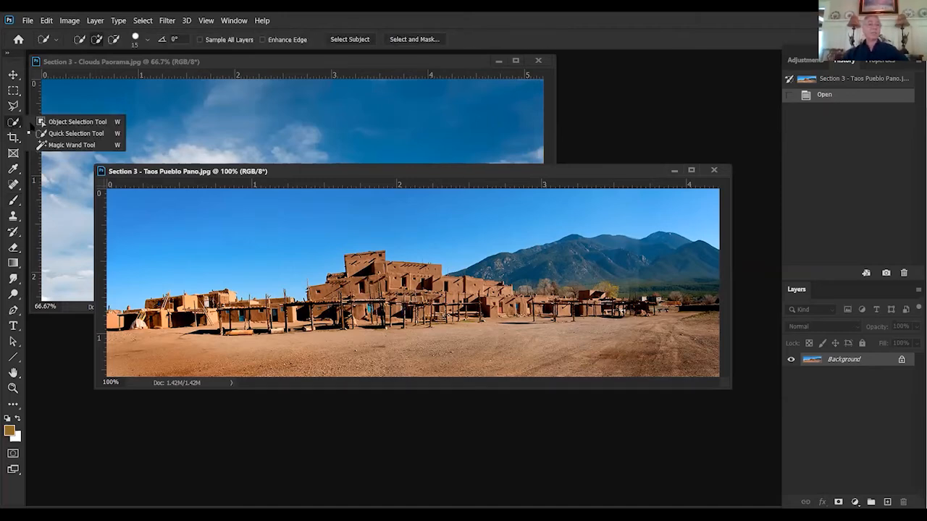
pyautogui.click(51, 145)
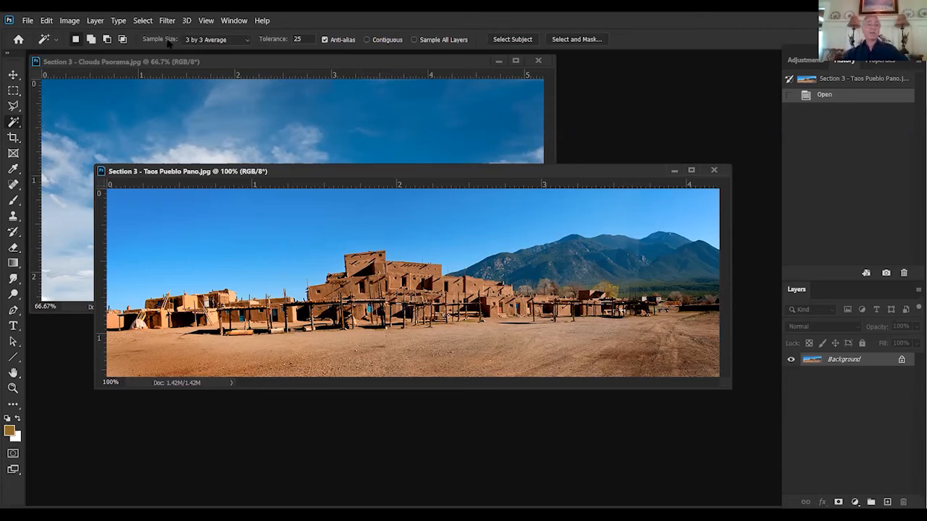
pyautogui.click(246, 41)
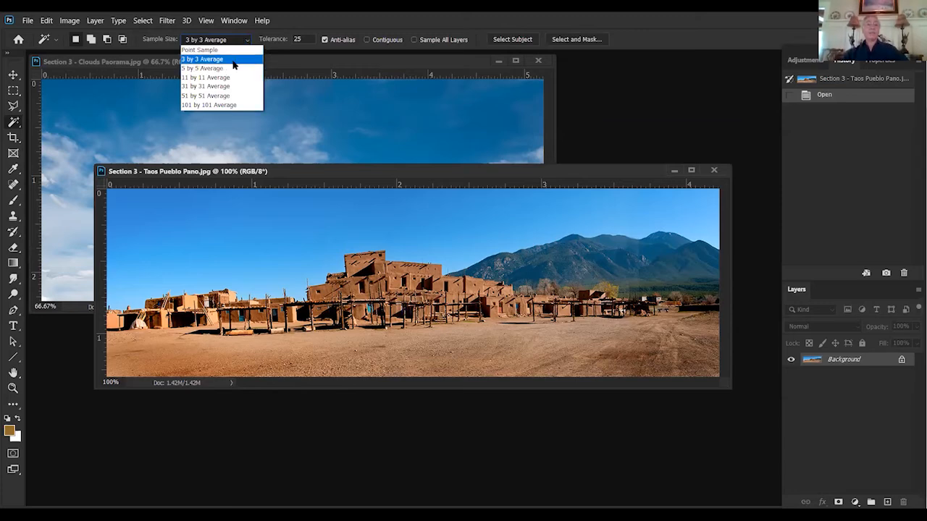
pyautogui.click(233, 59)
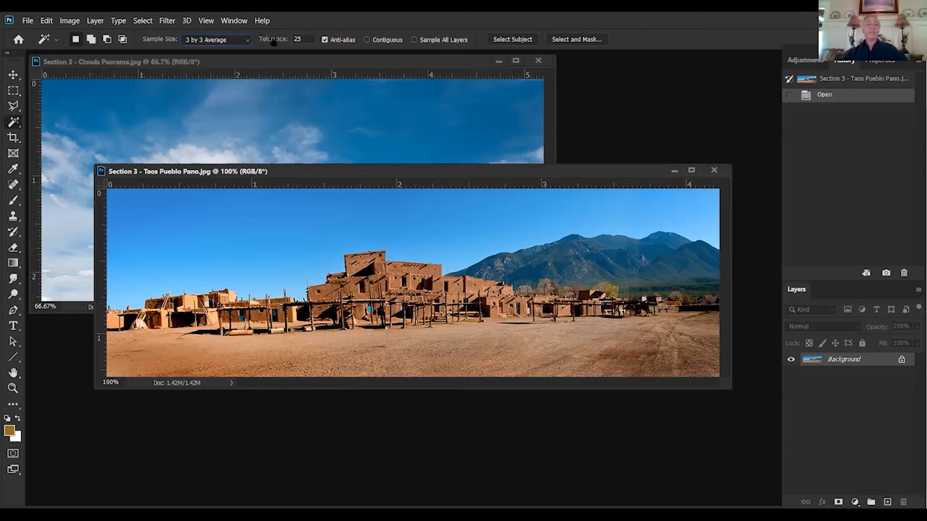
pyautogui.click(292, 39)
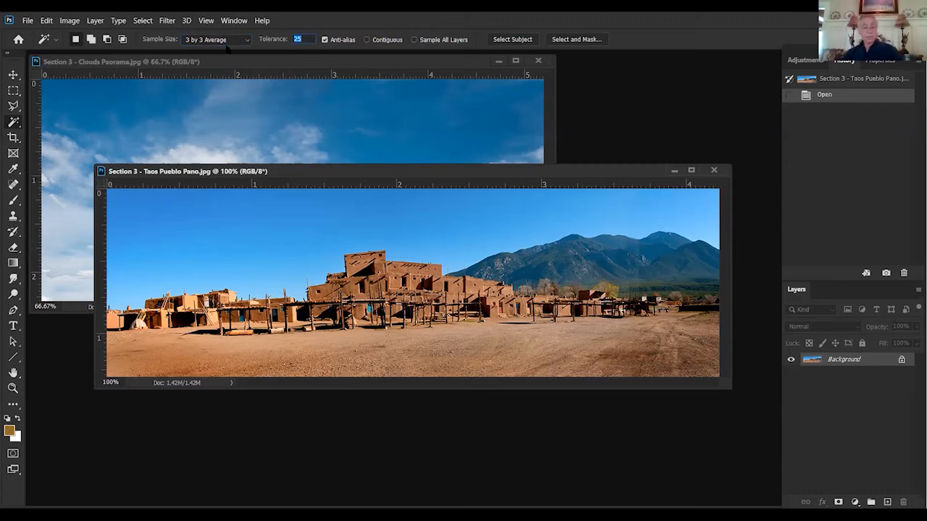
pyautogui.write('31')
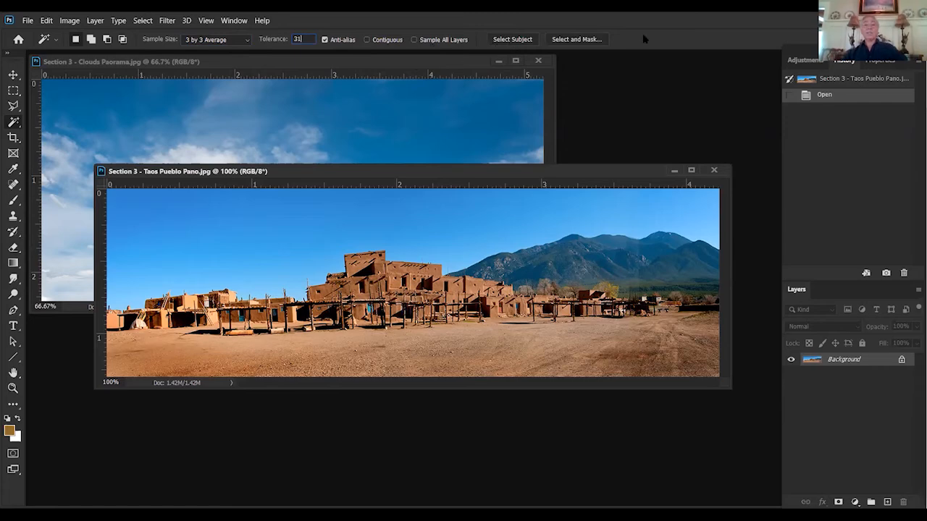
# Select the whole blue sky above the Taos Pueblo and mountains with the Magic Wand, adding the pale areas near the rooftops
pyautogui.moveTo(502, 175); pyautogui.dragTo(501, 141)
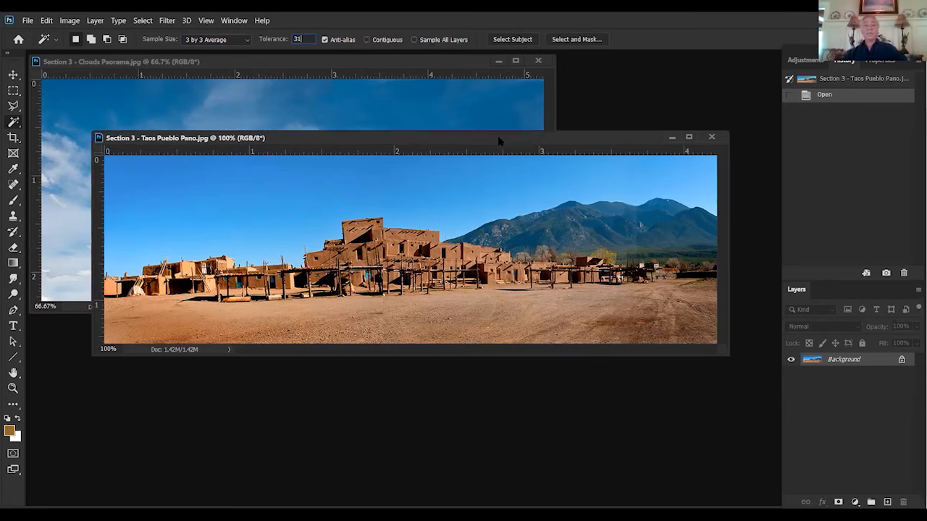
pyautogui.click(295, 189)
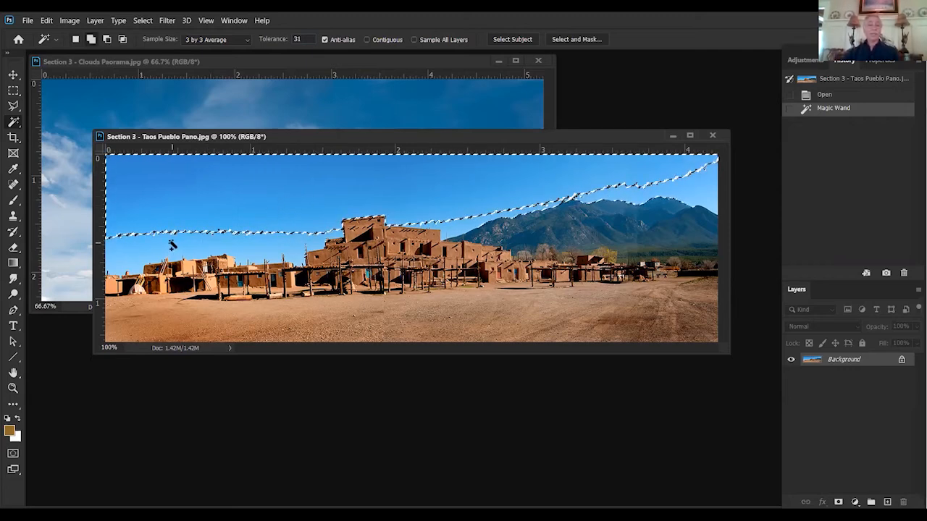
pyautogui.keyDown('shift'); pyautogui.click(171, 247); pyautogui.keyUp('shift')
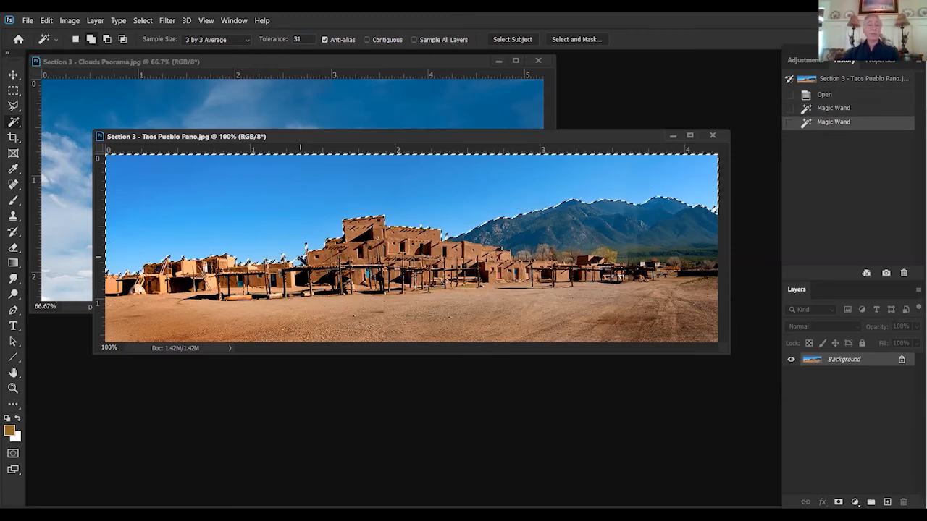
pyautogui.keyDown('shift'); pyautogui.click(301, 260); pyautogui.keyUp('shift')
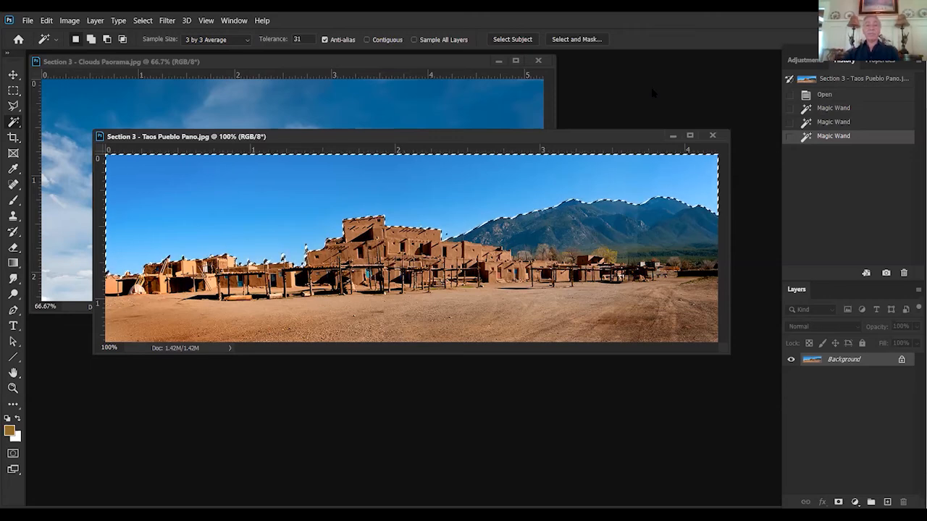
# Bring the Clouds Paorama image to the front, select its entire canvas and copy it
pyautogui.click(332, 65)
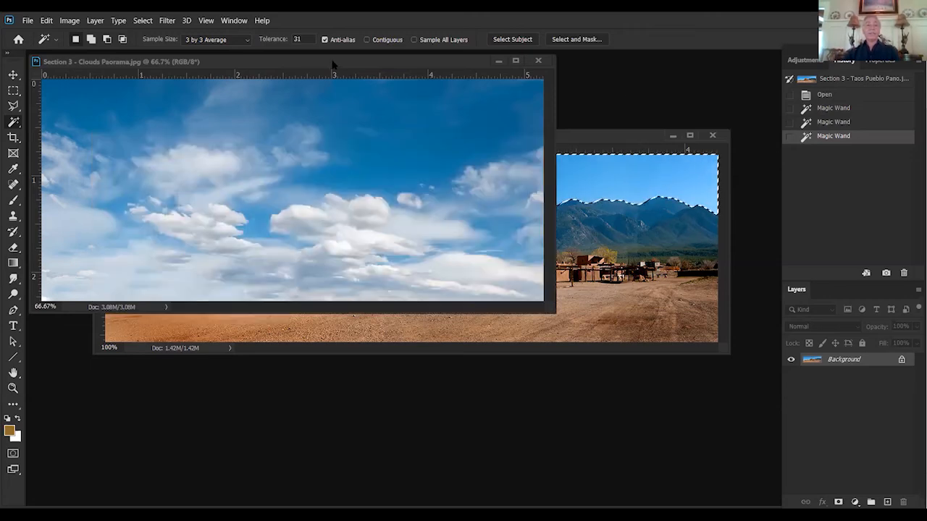
pyautogui.moveTo(333, 64); pyautogui.dragTo(414, 89)
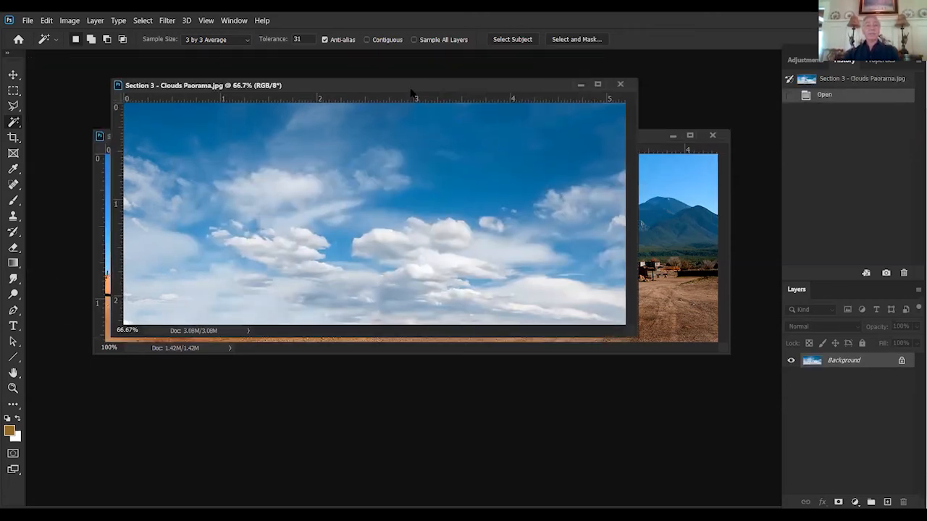
pyautogui.click(139, 20)
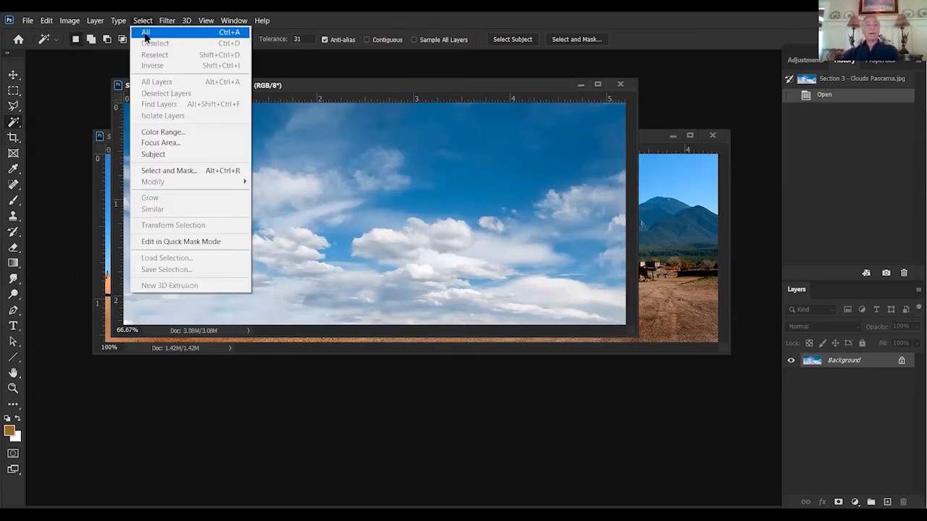
pyautogui.click(149, 33)
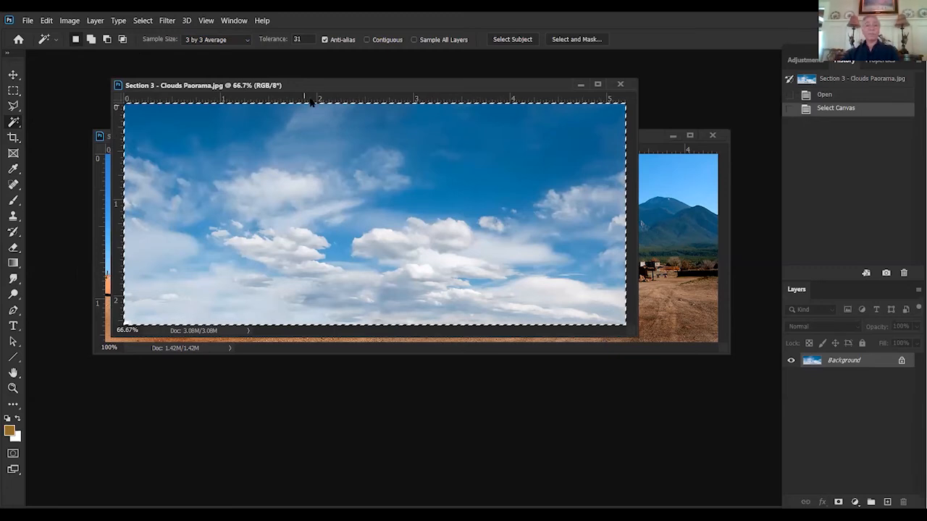
pyautogui.moveTo(333, 88); pyautogui.dragTo(272, 91)
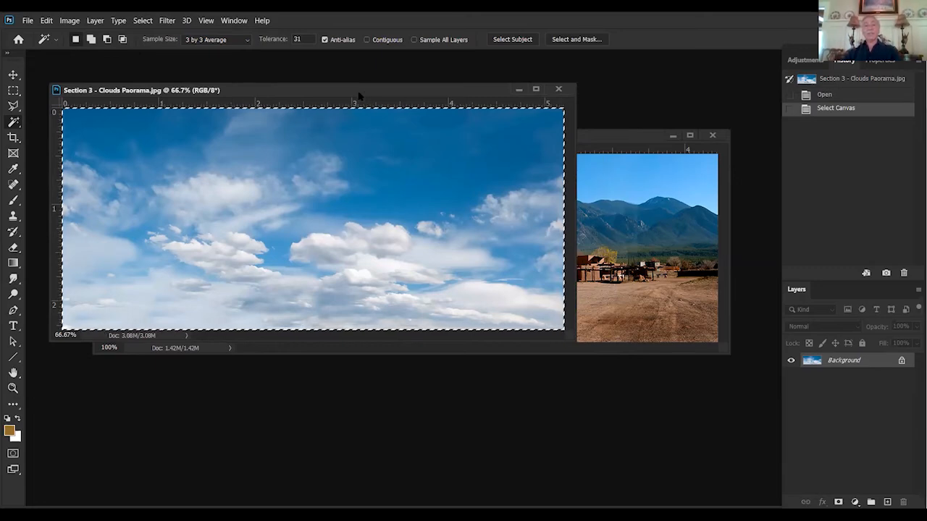
pyautogui.moveTo(359, 95); pyautogui.dragTo(449, 102)
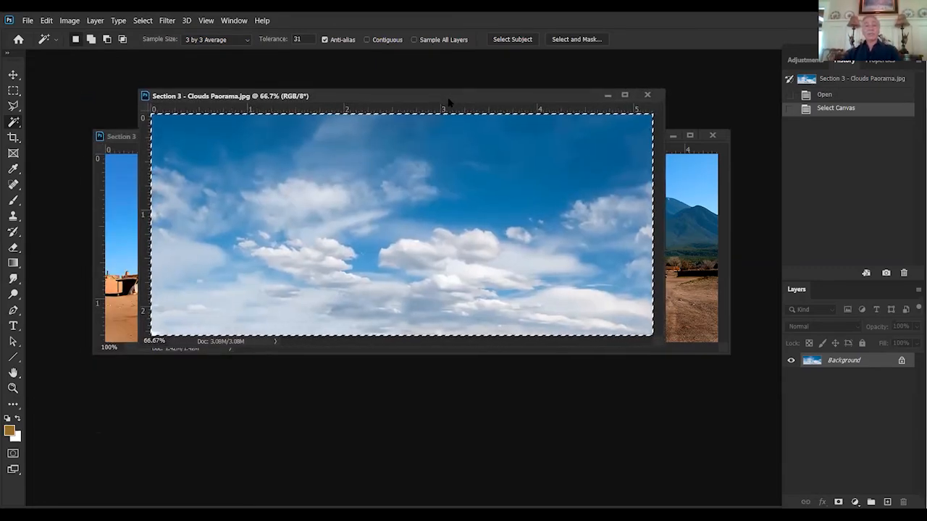
pyautogui.click(50, 23)
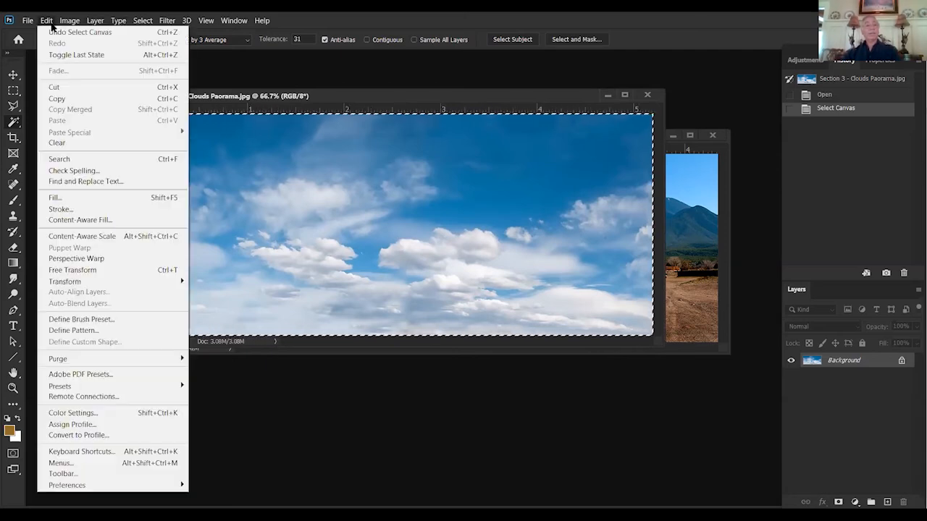
pyautogui.click(57, 99)
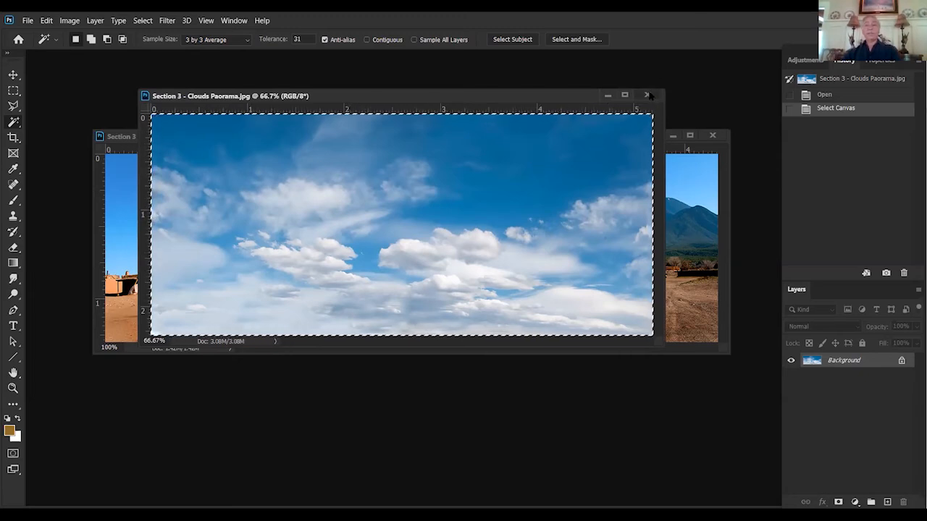
# Close the clouds image without saving and use Paste Into to put the copied clouds inside the Taos Pueblo sky selection
pyautogui.hotkey('ctrl', 'w')
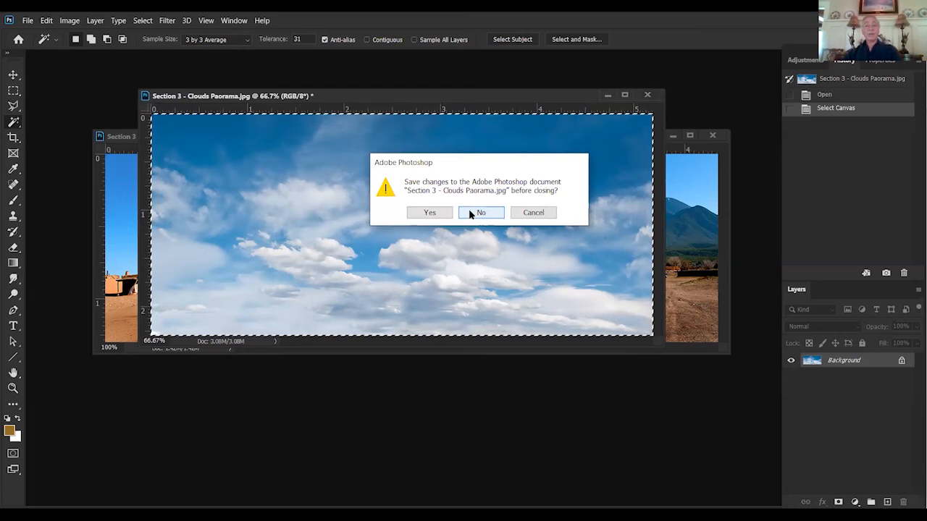
pyautogui.click(470, 210)
pyautogui.moveTo(420, 137); pyautogui.dragTo(401, 114)
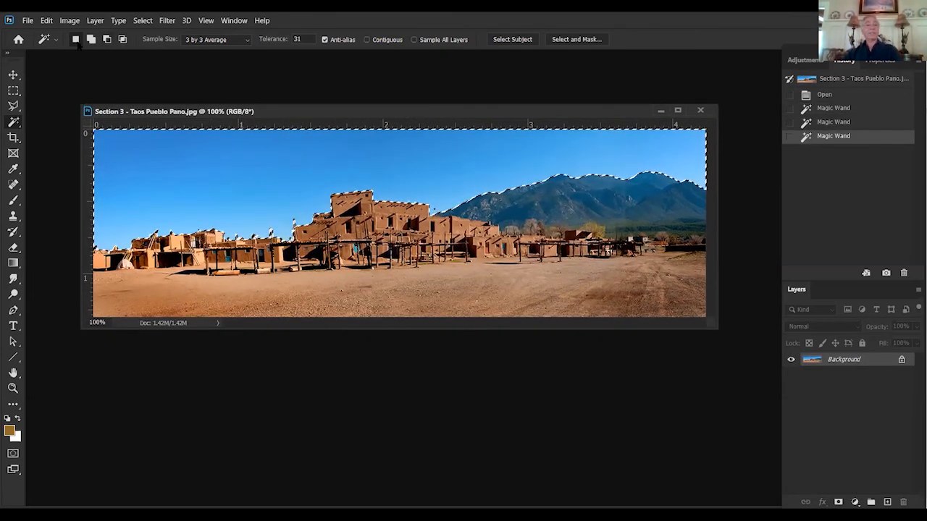
pyautogui.click(44, 22)
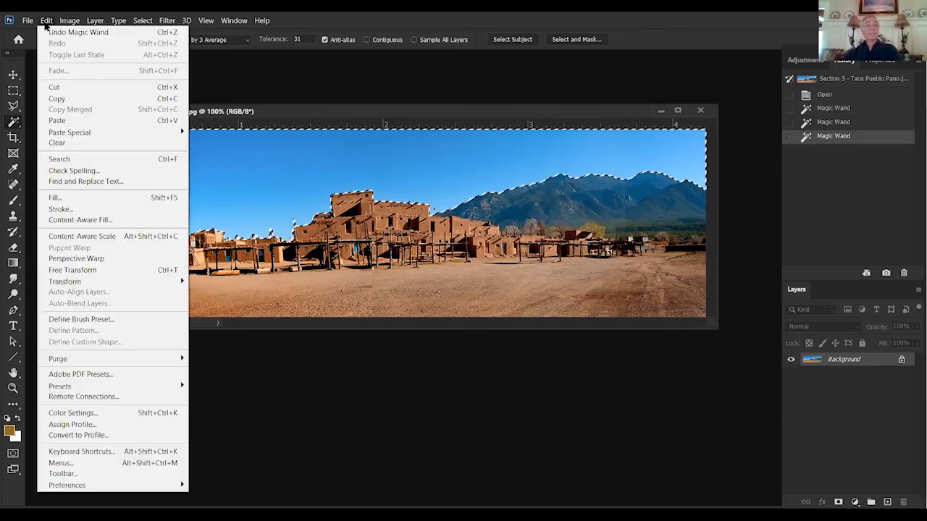
pyautogui.moveTo(78, 137)
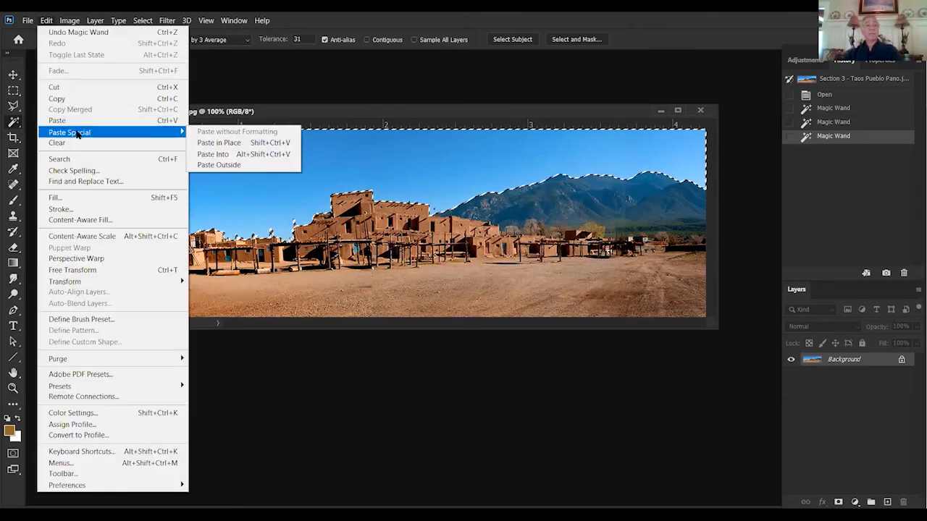
pyautogui.click(212, 155)
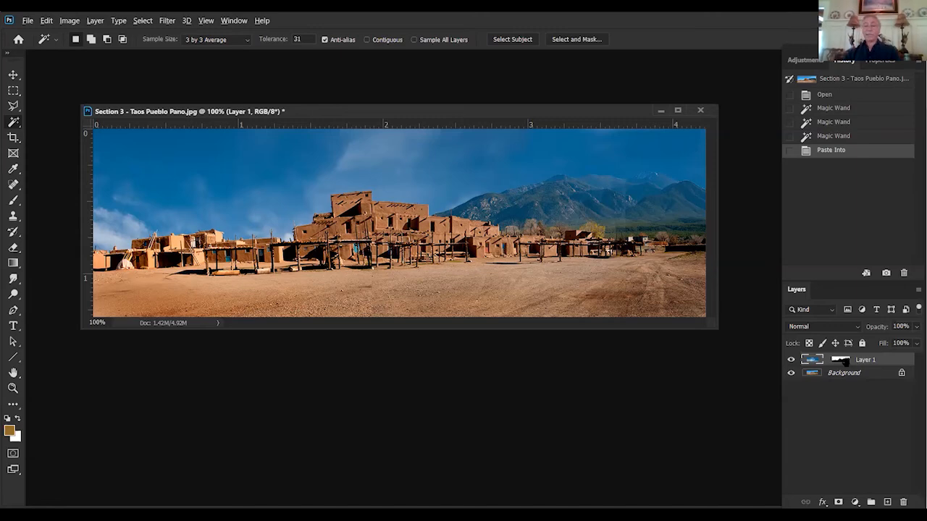
# Show Layer 1's mask alone in black and white and return to the normal image view
pyautogui.keyDown('alt'); pyautogui.click(842, 361); pyautogui.keyUp('alt')
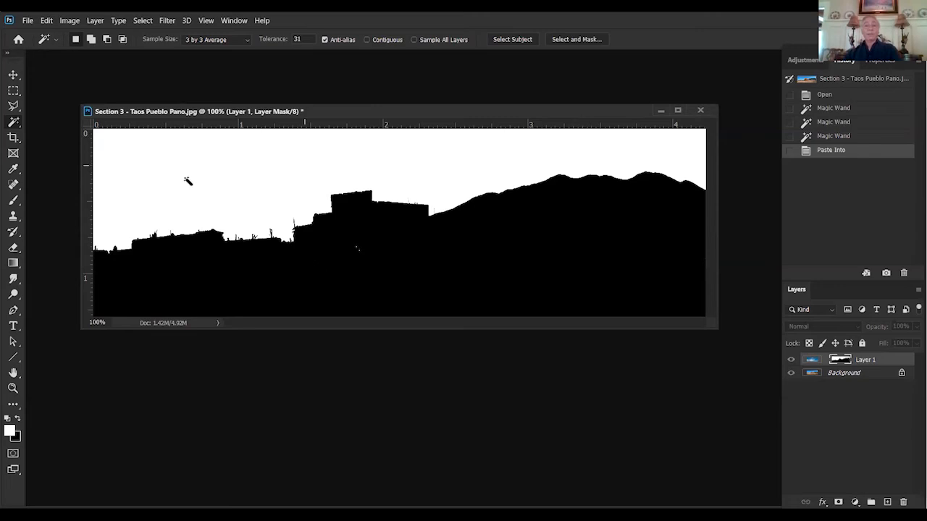
pyautogui.keyDown('alt'); pyautogui.click(838, 362); pyautogui.keyUp('alt')
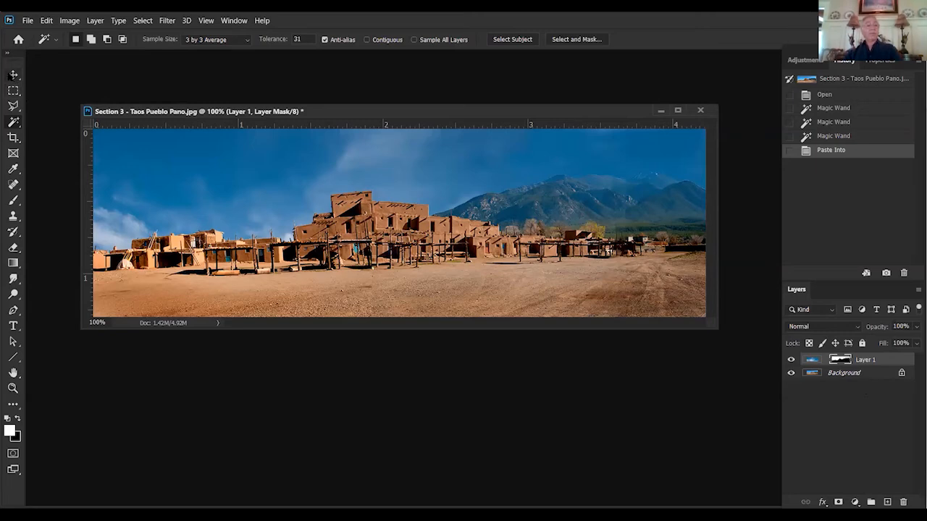
# Try to shift Layer 1's mask with the Move Tool and undo the move
pyautogui.click(13, 75)
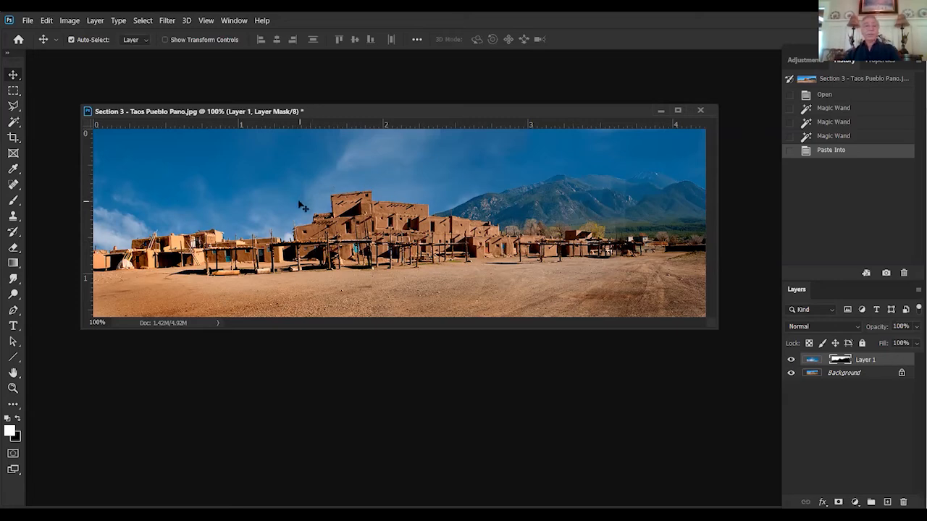
pyautogui.moveTo(299, 202); pyautogui.dragTo(263, 207)
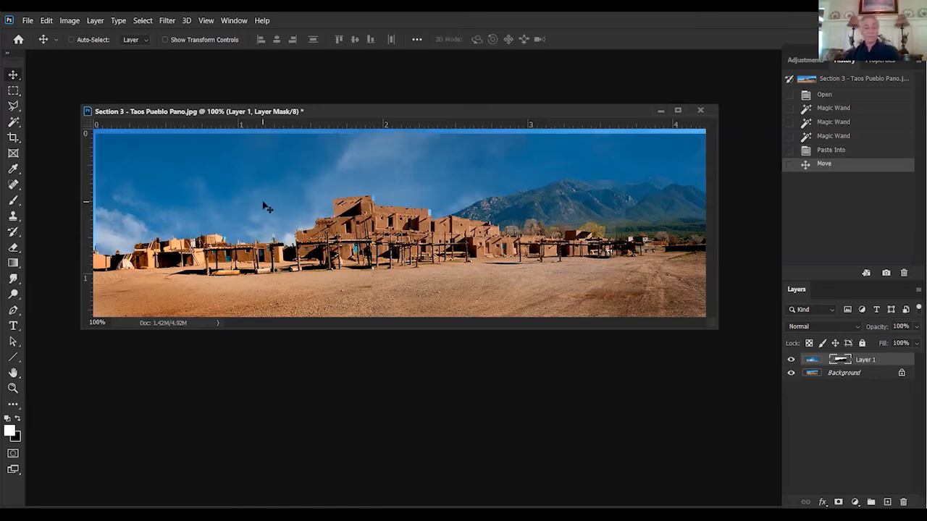
pyautogui.hotkey('ctrl', 'z')
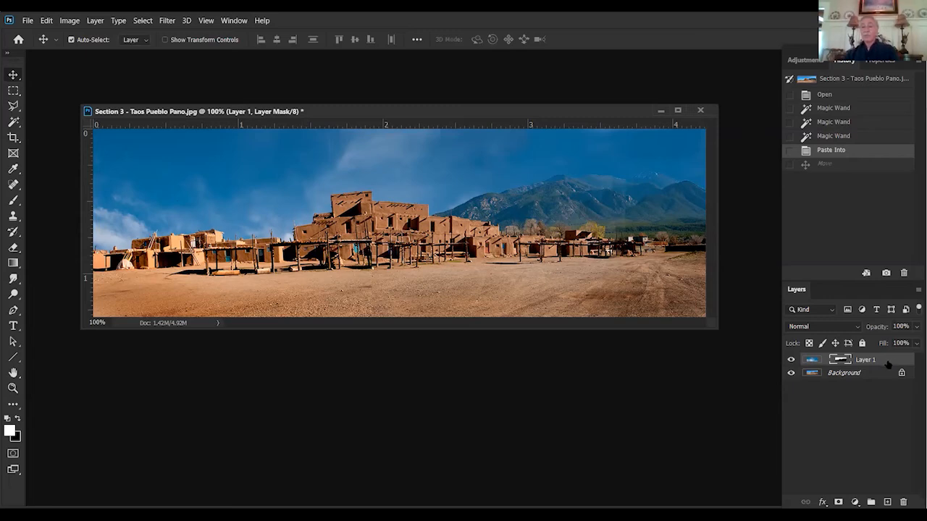
# Reposition the cloud picture inside Layer 1's mask so white clouds fill the sky, and compare it with the layer hidden and shown
pyautogui.click(812, 361)
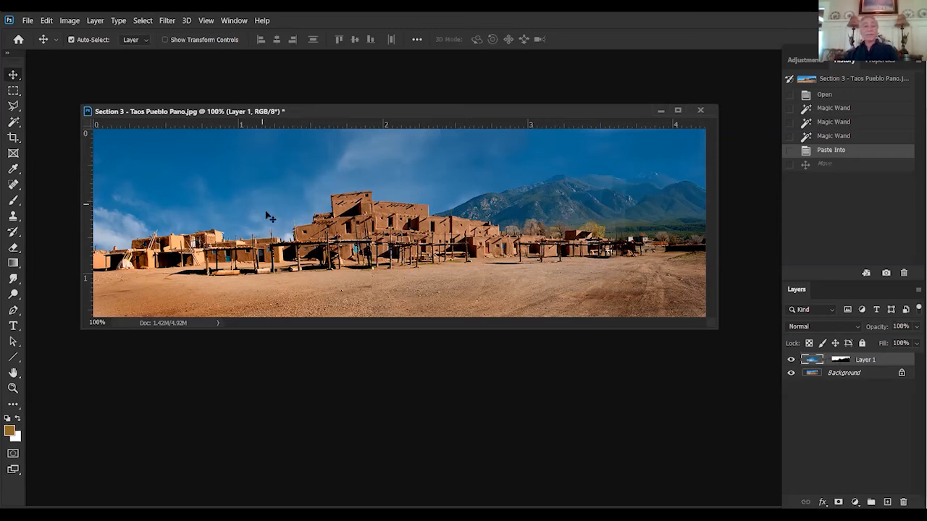
pyautogui.moveTo(263, 166); pyautogui.dragTo(264, 151)
pyautogui.moveTo(277, 220); pyautogui.dragTo(167, 186)
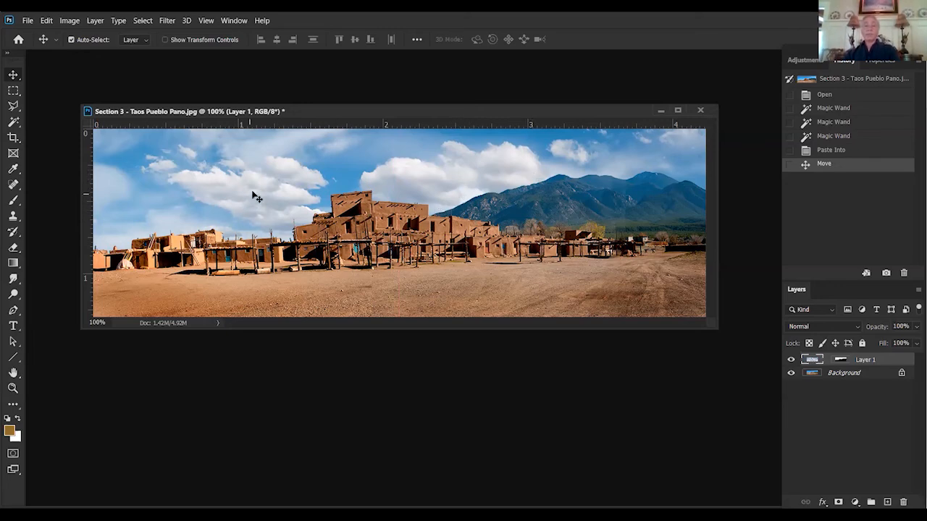
pyautogui.moveTo(249, 193); pyautogui.dragTo(242, 170)
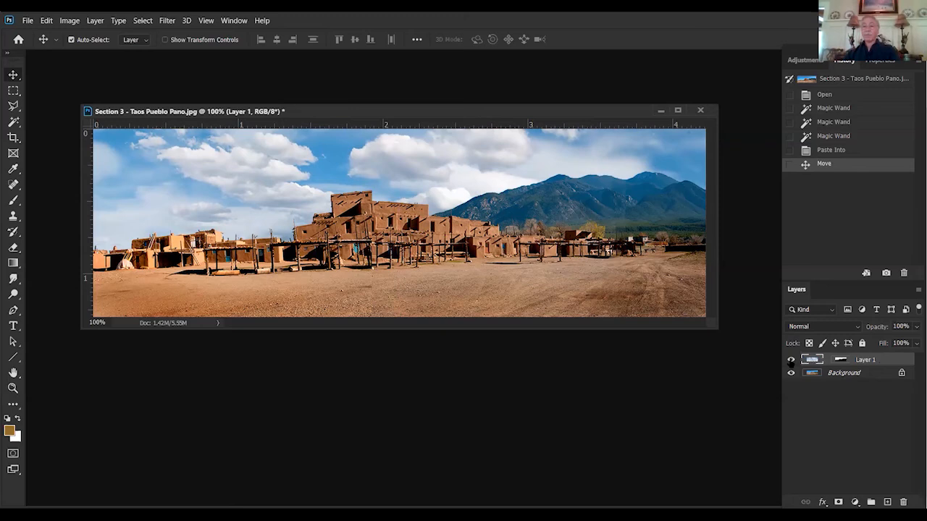
pyautogui.click(790, 360)
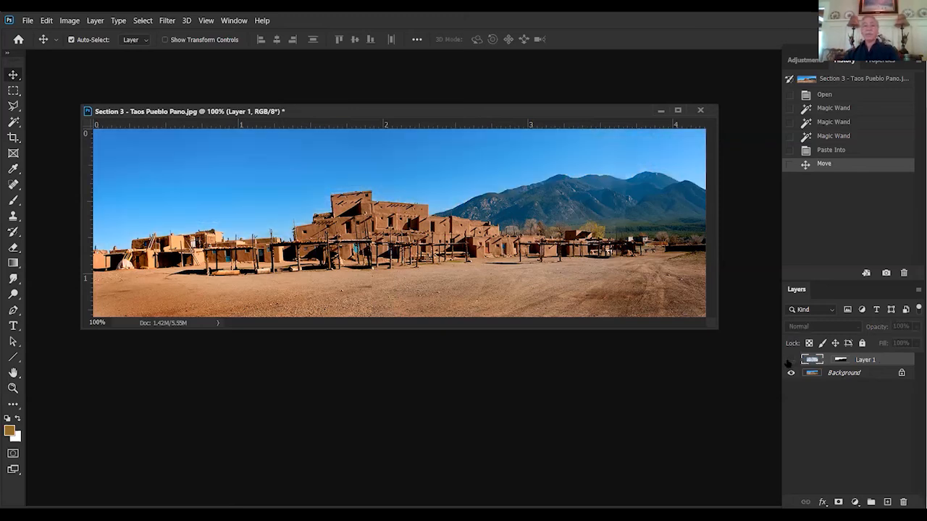
pyautogui.click(790, 360)
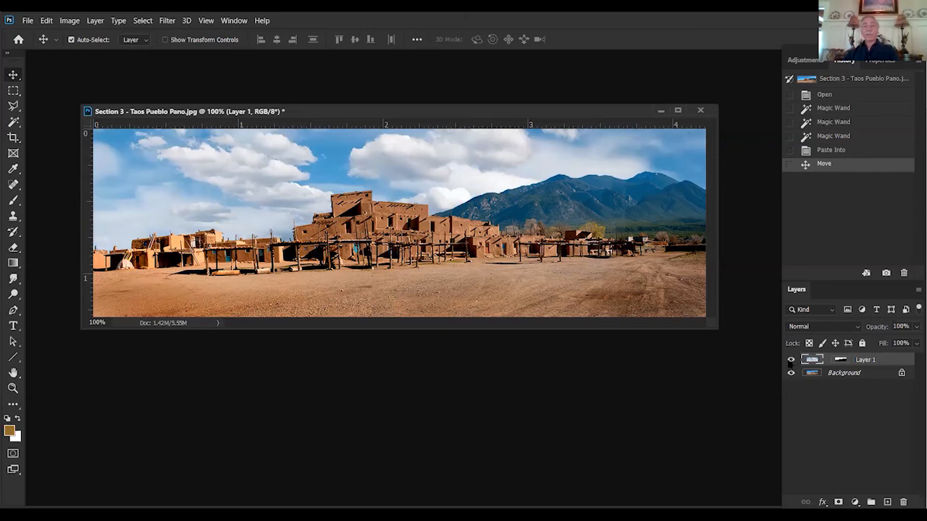
# Set up the Burn Tool for the Background layer with Midtones range, 14% exposure and a 200-pixel brush
pyautogui.click(873, 375)
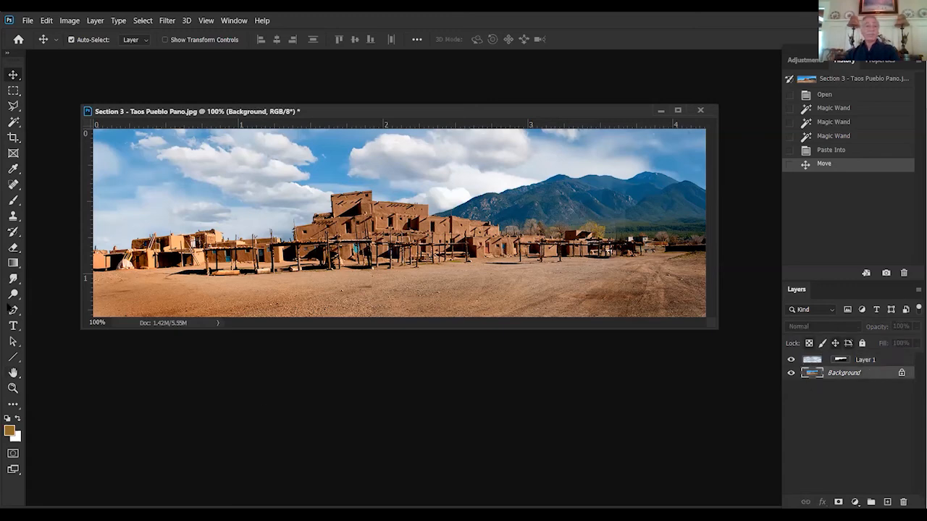
pyautogui.click(13, 294)
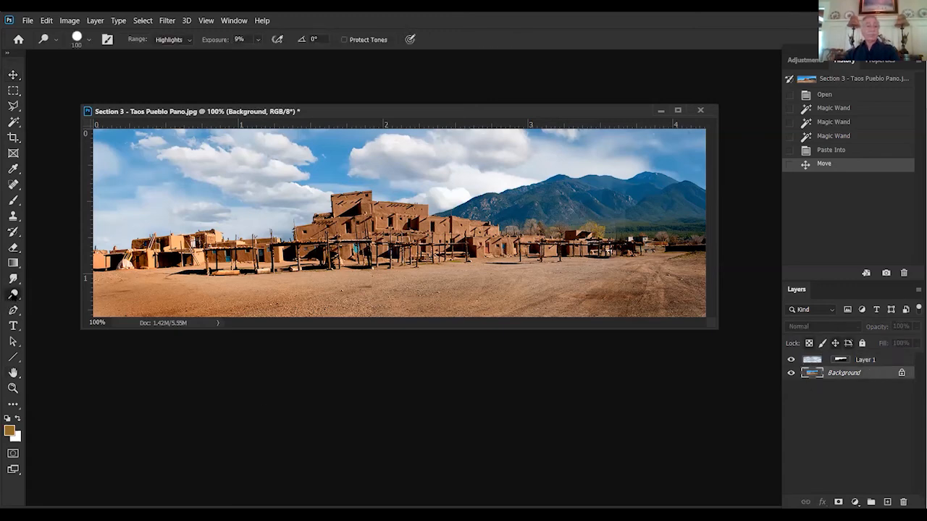
pyautogui.rightClick(13, 295)
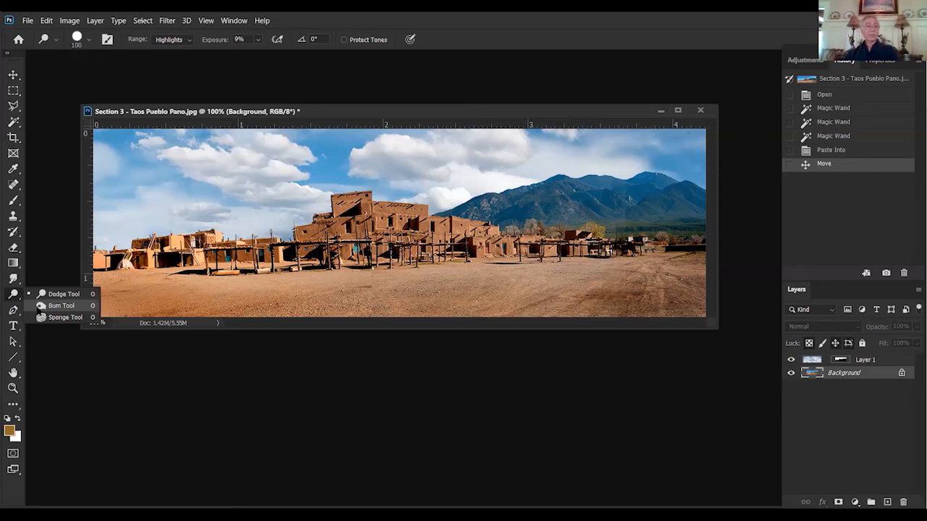
pyautogui.click(41, 306)
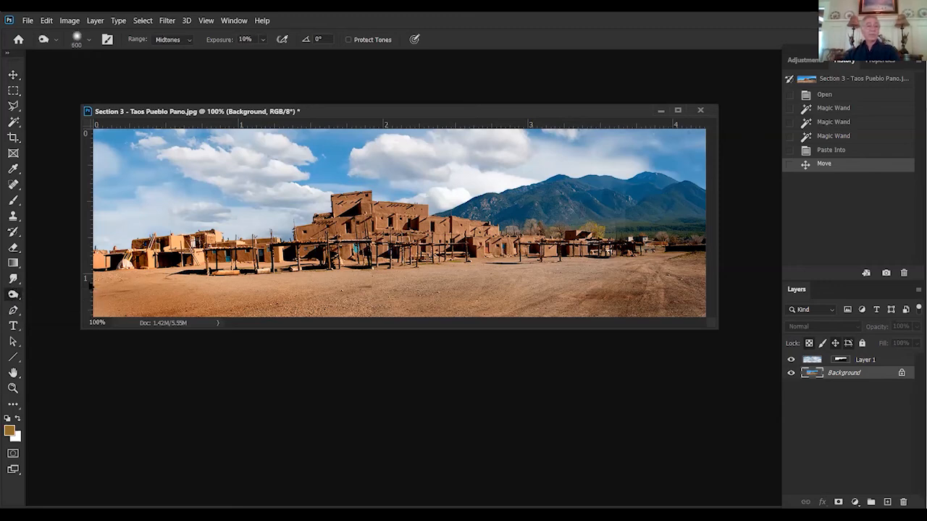
pyautogui.click(191, 45)
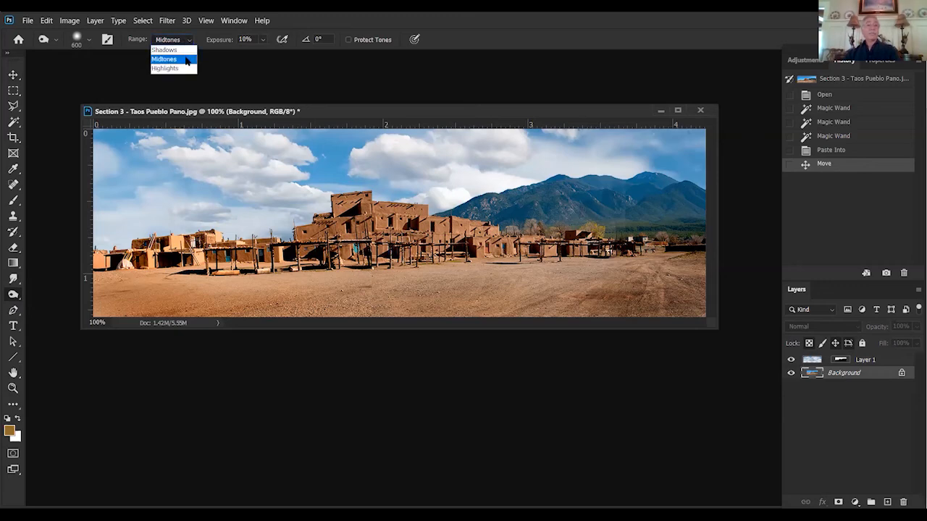
pyautogui.click(186, 61)
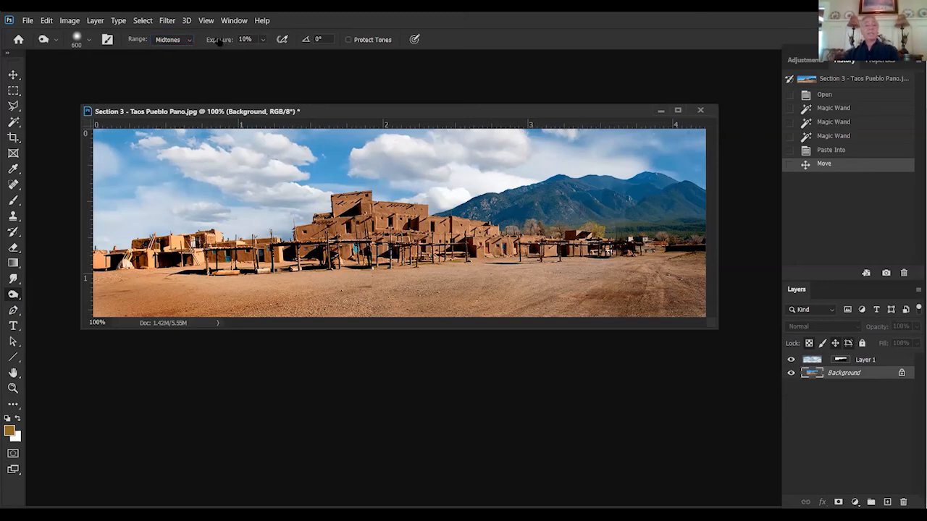
pyautogui.moveTo(219, 41); pyautogui.dragTo(220, 41)
pyautogui.press('[')
pyautogui.press('[')
pyautogui.press('[')
pyautogui.press('[')
pyautogui.press('[')
pyautogui.press('[')
pyautogui.press('[')
pyautogui.press('[')
pyautogui.press('[')
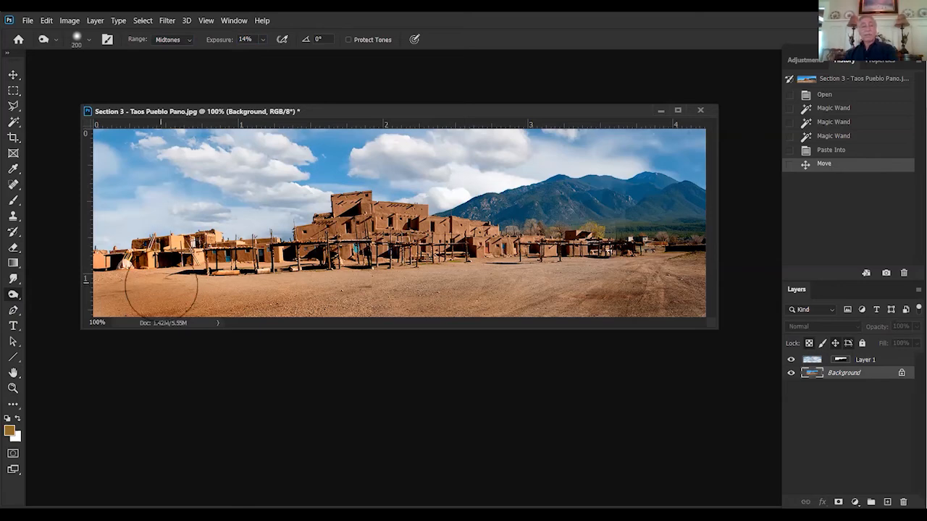
pyautogui.press(']')
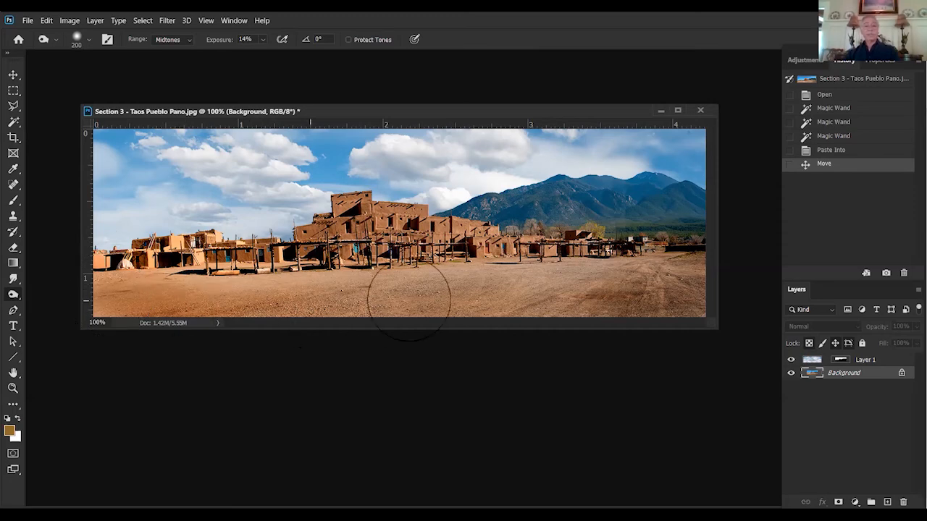
# Darken the desert ground across the foreground with several burn strokes and compare it with the history state before burning
pyautogui.moveTo(679, 286); pyautogui.dragTo(579, 268)
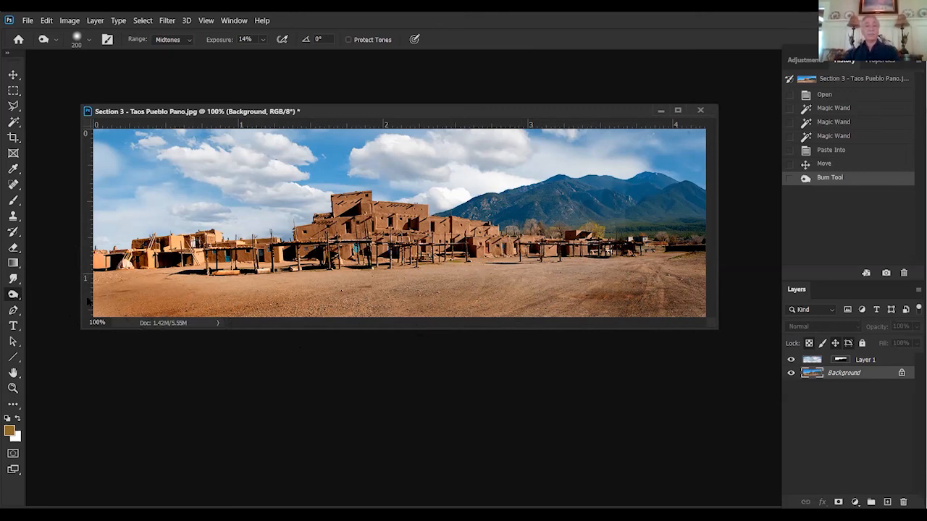
pyautogui.moveTo(105, 293)
pyautogui.mouseDown()
pyautogui.moveTo(393, 290)
pyautogui.moveTo(524, 306)
pyautogui.moveTo(665, 288)
pyautogui.moveTo(749, 294)
pyautogui.mouseUp()
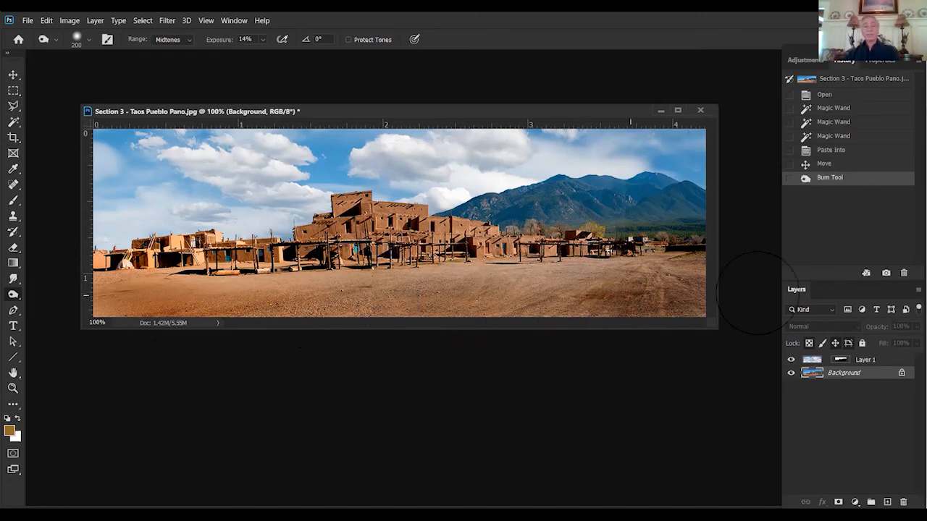
pyautogui.moveTo(304, 304); pyautogui.dragTo(773, 289)
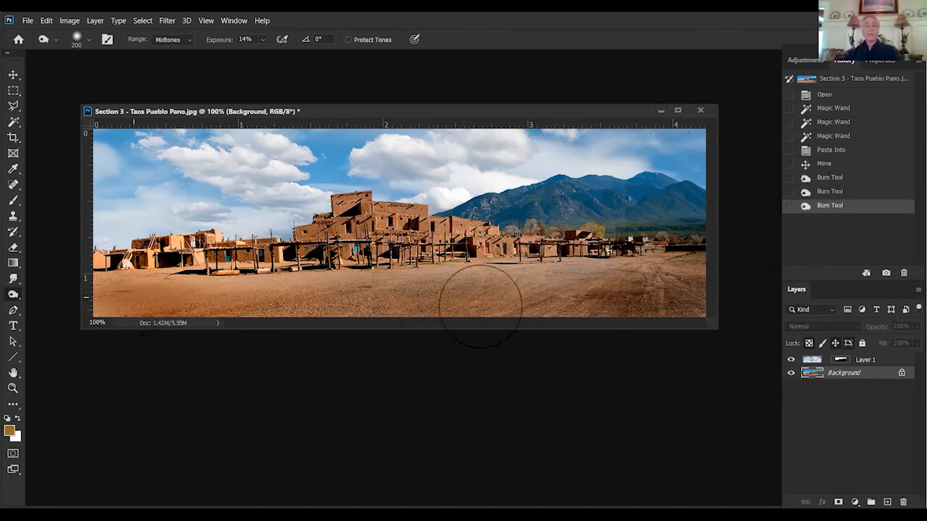
pyautogui.click(612, 231)
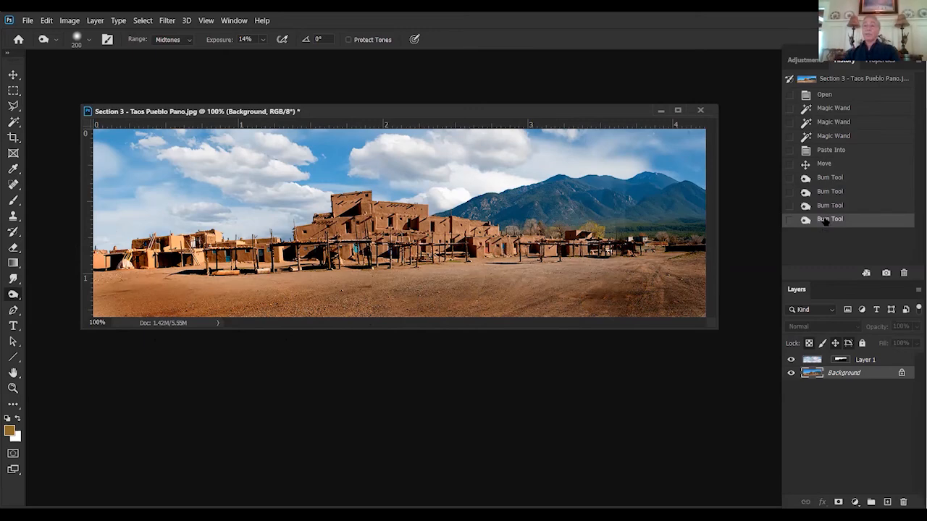
pyautogui.click(824, 163)
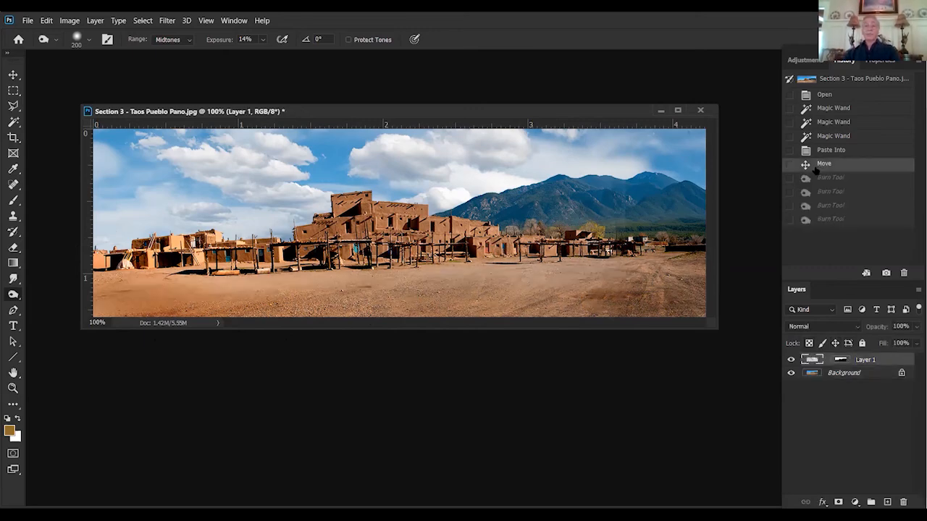
pyautogui.click(811, 220)
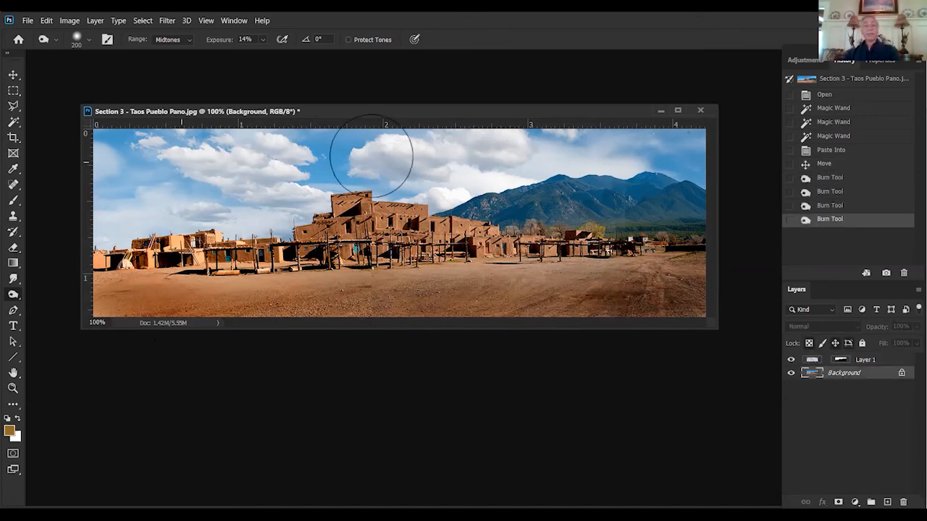
# Burn the sky on Layer 1 with a 300-pixel brush in several strokes and compare it with the history state before the sky strokes
pyautogui.click(892, 361)
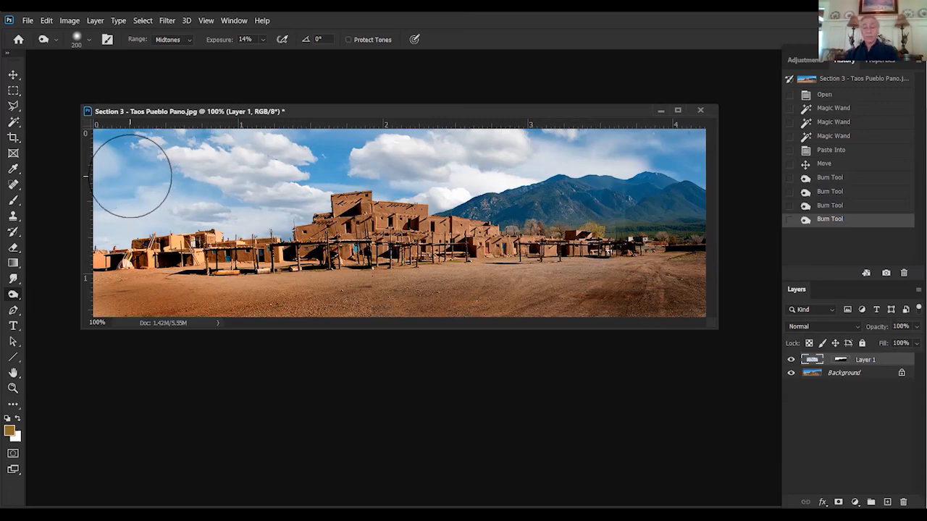
pyautogui.press(']')
pyautogui.press(']')
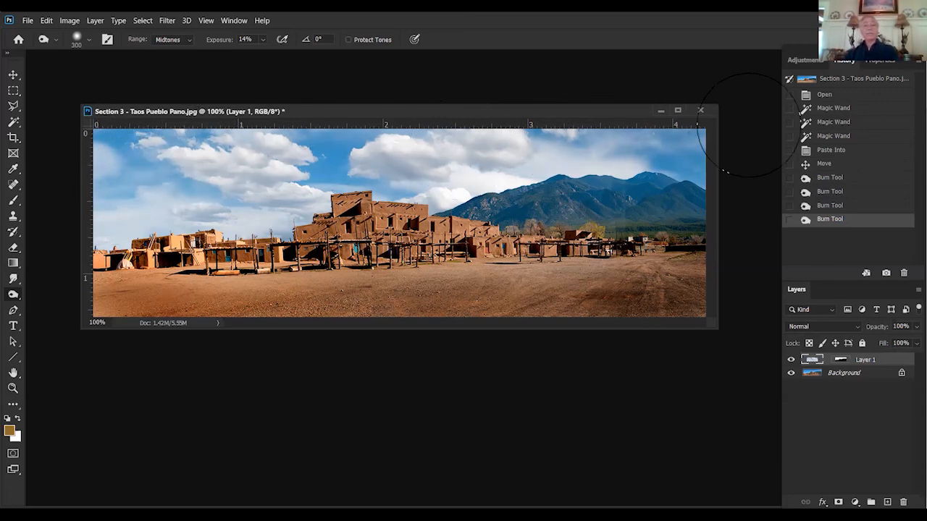
pyautogui.click(652, 153)
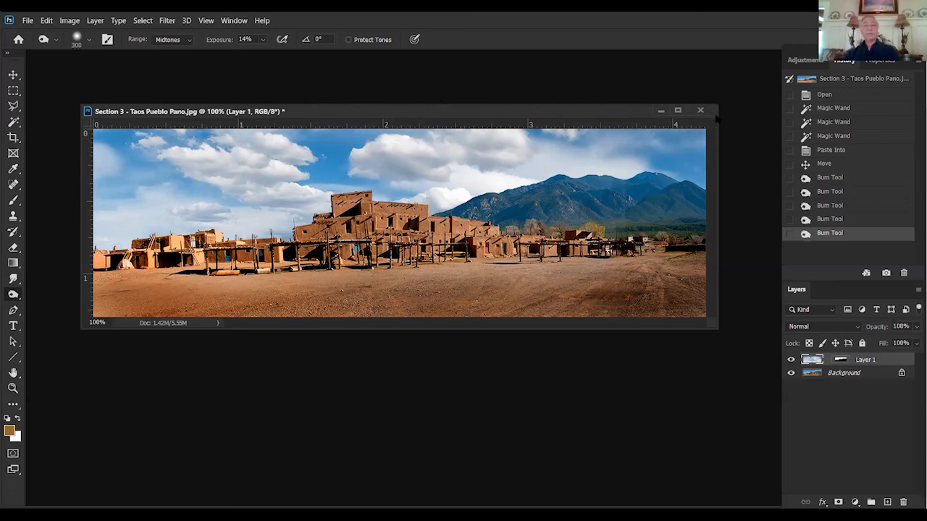
pyautogui.click(122, 158)
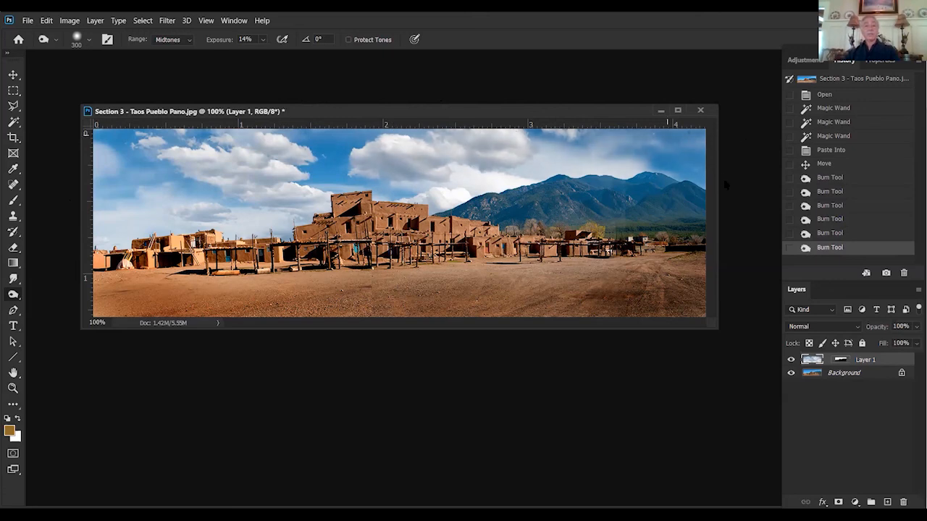
pyautogui.moveTo(725, 184); pyautogui.dragTo(514, 189)
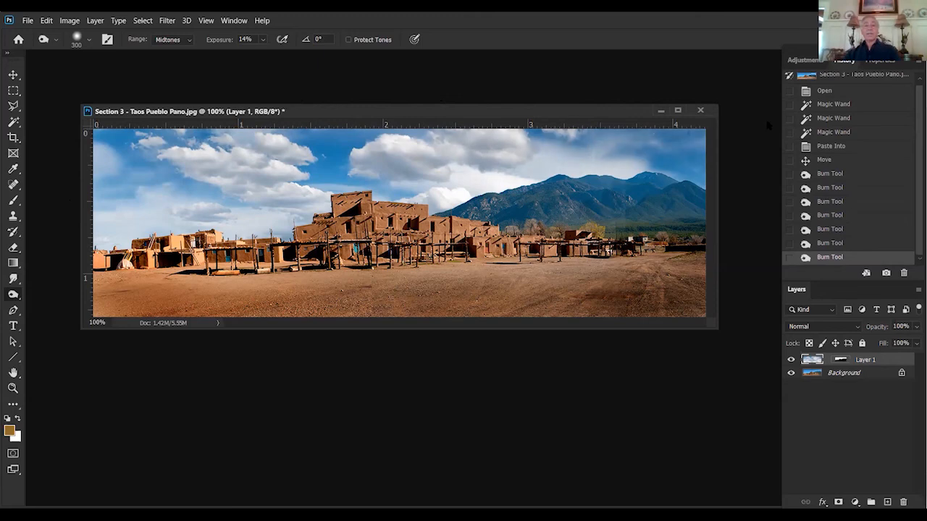
pyautogui.moveTo(781, 116); pyautogui.dragTo(656, 128)
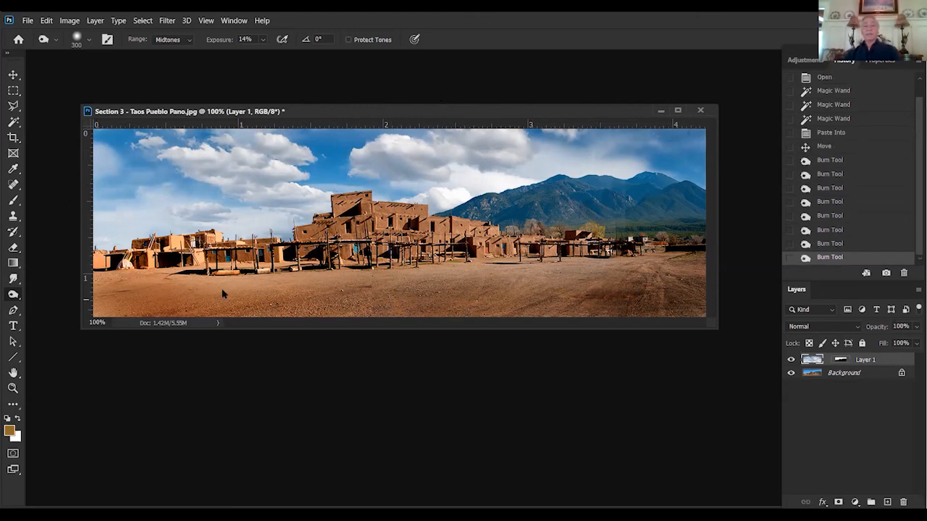
pyautogui.click(825, 205)
pyautogui.click(827, 259)
# Switch to the Sponge Tool and keep its mode on Saturate with 7% flow and Vibrance on
pyautogui.rightClick(13, 294)
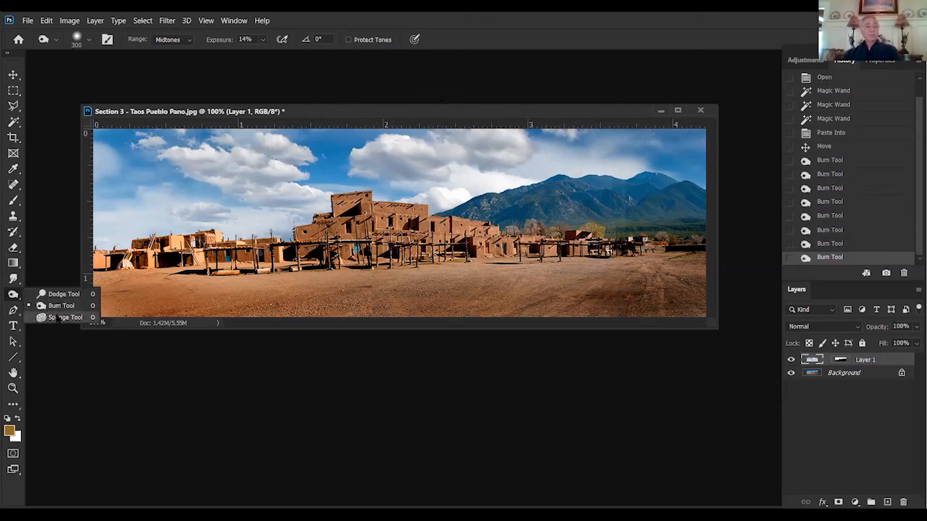
pyautogui.click(62, 317)
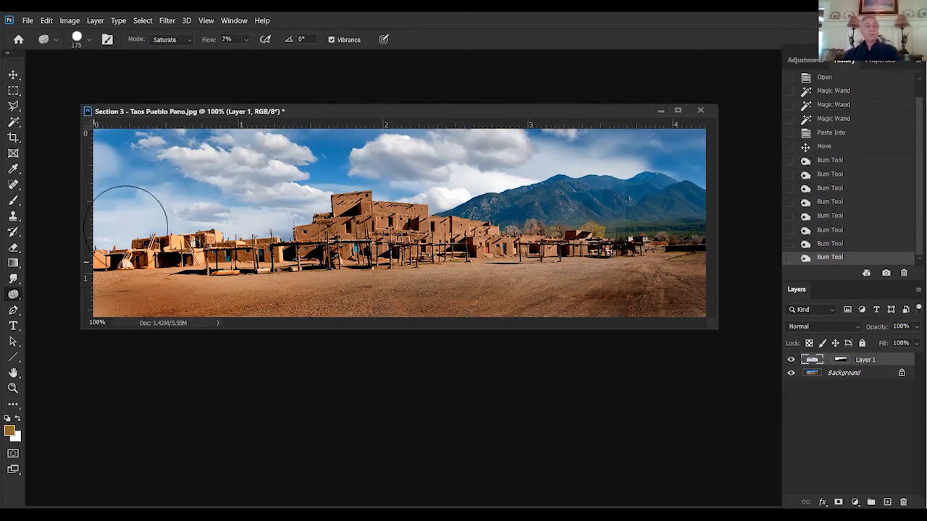
pyautogui.click(188, 45)
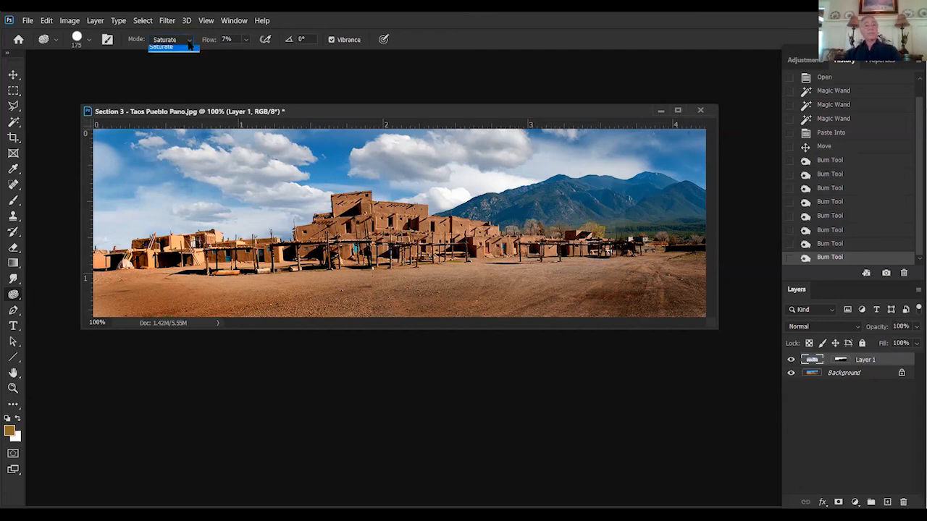
pyautogui.click(186, 51)
pyautogui.click(188, 41)
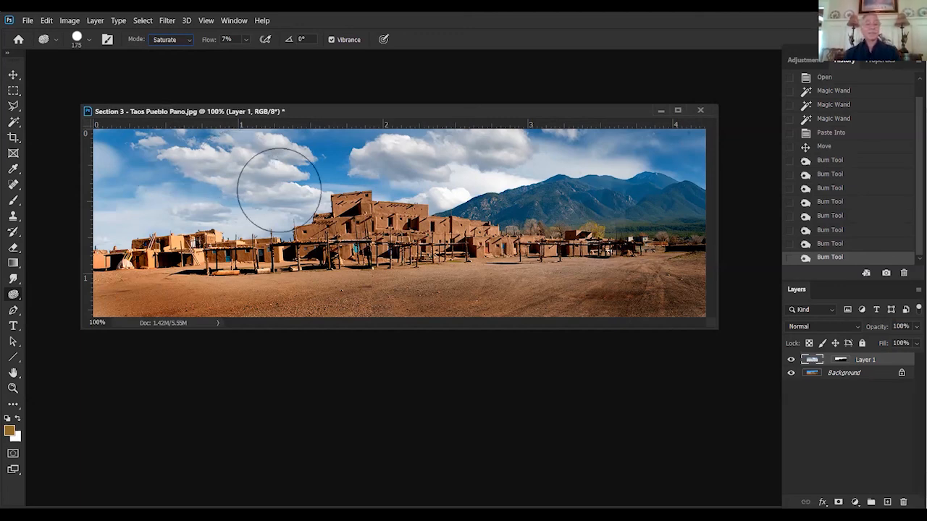
# Set the Sponge brush to a soft 100 pixels and try to saturate the adobe buildings with Layer 1 active
pyautogui.click(301, 311)
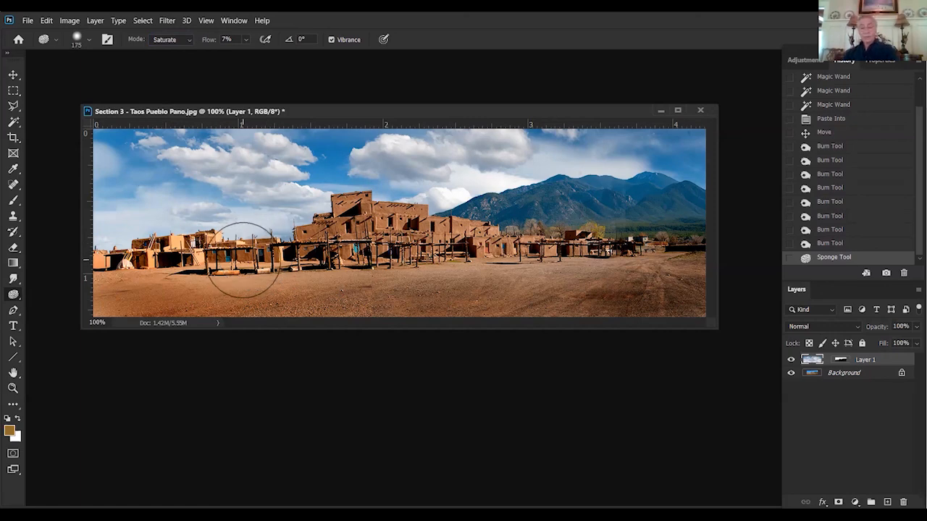
pyautogui.press(']')
pyautogui.press(']')
pyautogui.press(']')
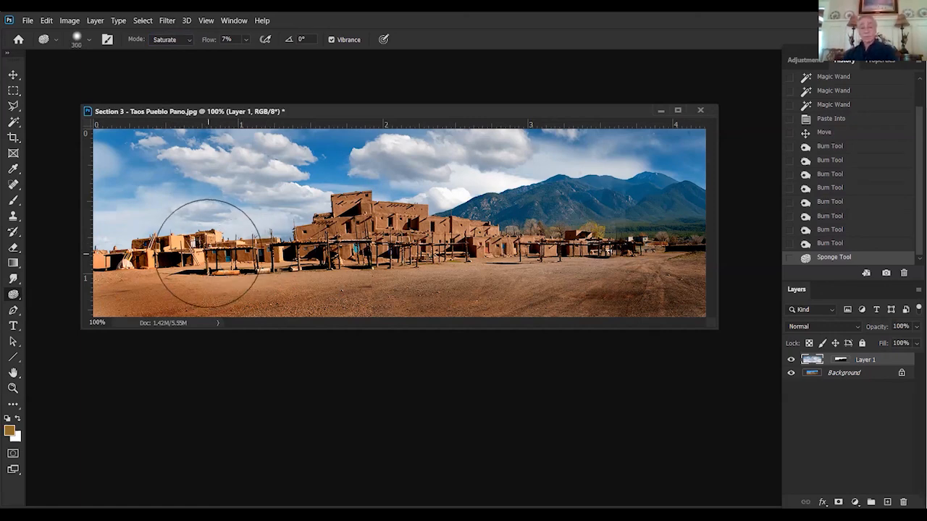
pyautogui.press('[')
pyautogui.press('[')
pyautogui.press('[')
pyautogui.press('[')
pyautogui.press('[')
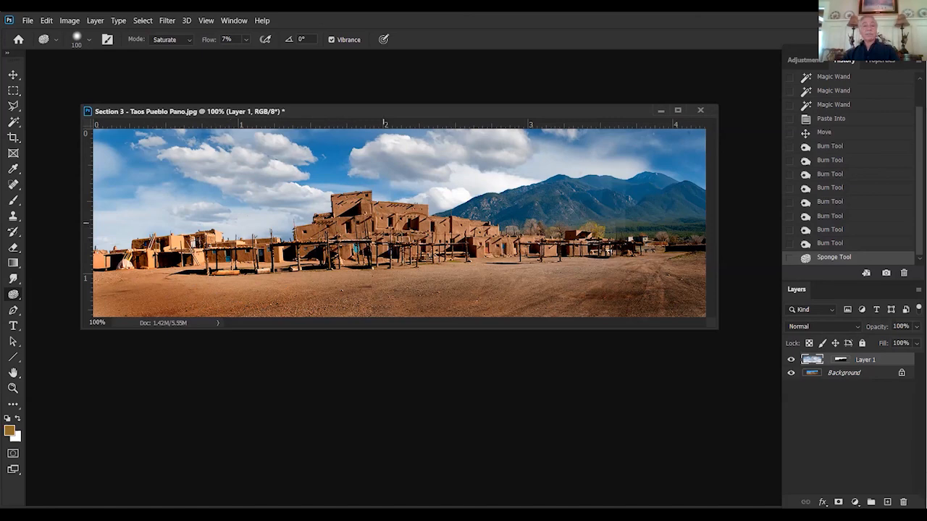
pyautogui.moveTo(217, 249); pyautogui.dragTo(251, 256)
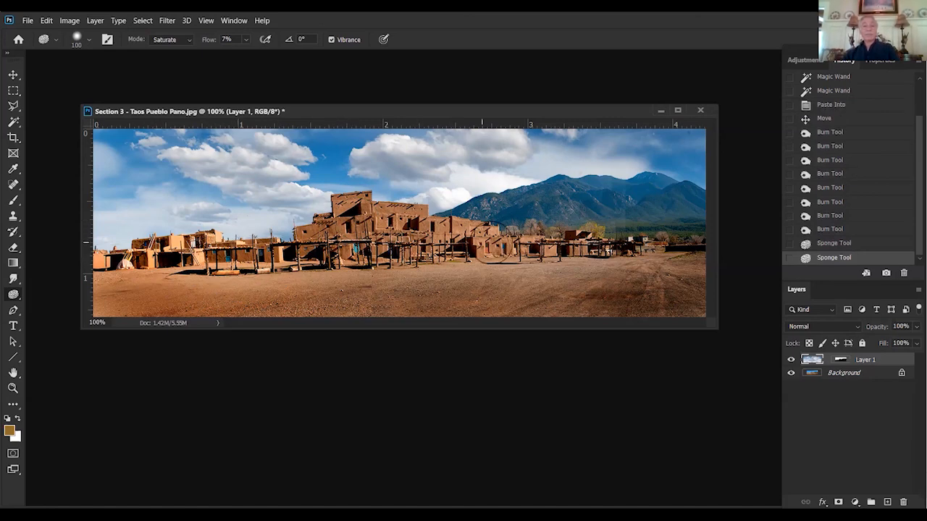
pyautogui.moveTo(494, 251); pyautogui.dragTo(491, 247)
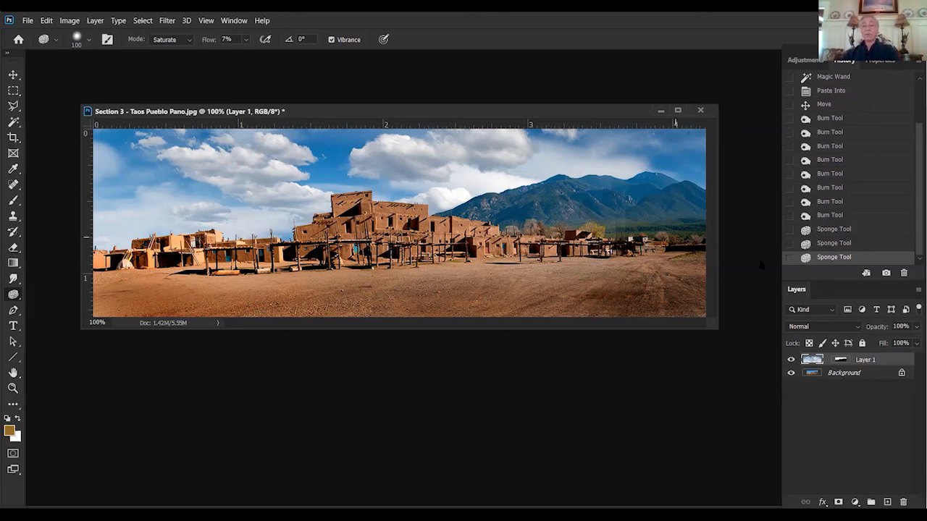
# Make the Background layer active and saturate the adobe buildings across the pueblo with several Sponge strokes
pyautogui.click(875, 374)
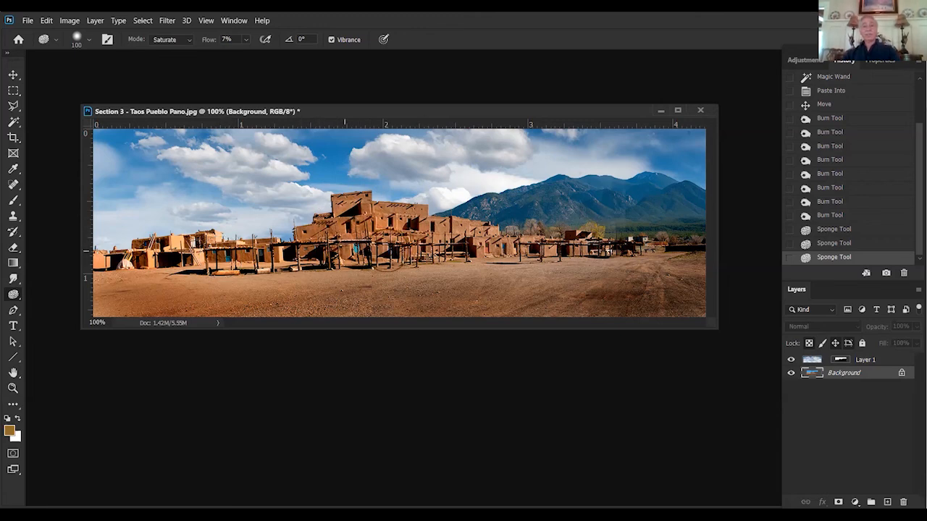
pyautogui.moveTo(588, 262); pyautogui.dragTo(600, 243)
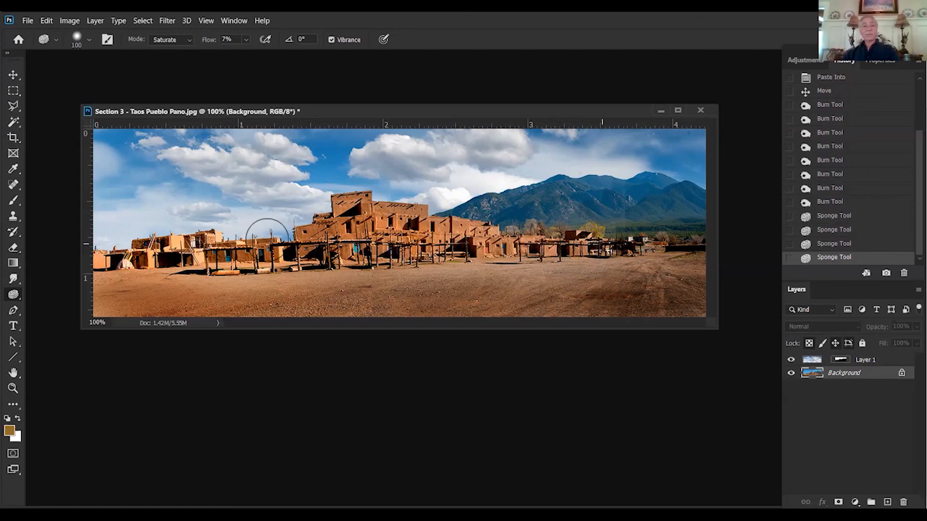
pyautogui.moveTo(267, 240); pyautogui.dragTo(509, 243)
pyautogui.moveTo(597, 265); pyautogui.dragTo(641, 234)
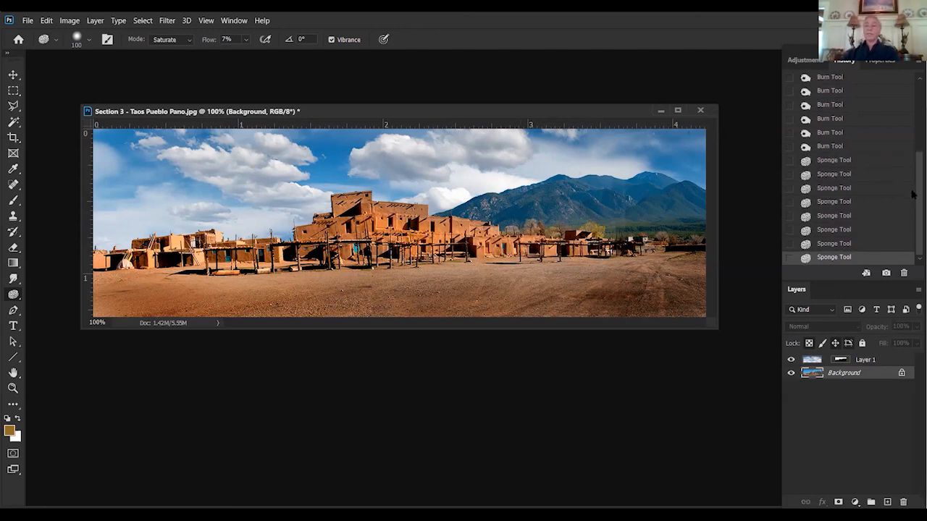
# Compare the originally opened image with the latest Sponge Tool state using the history, ending on the latest state
pyautogui.scroll(5, 912, 194)
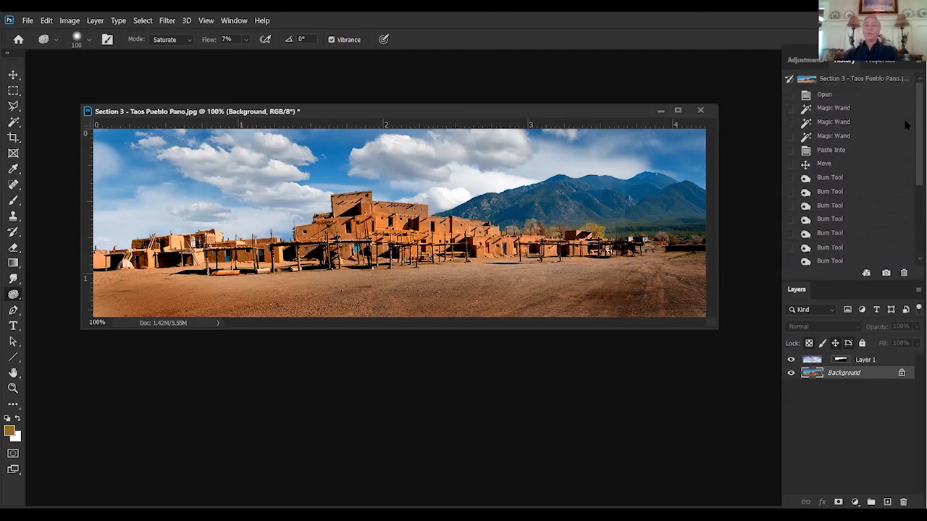
pyautogui.click(854, 97)
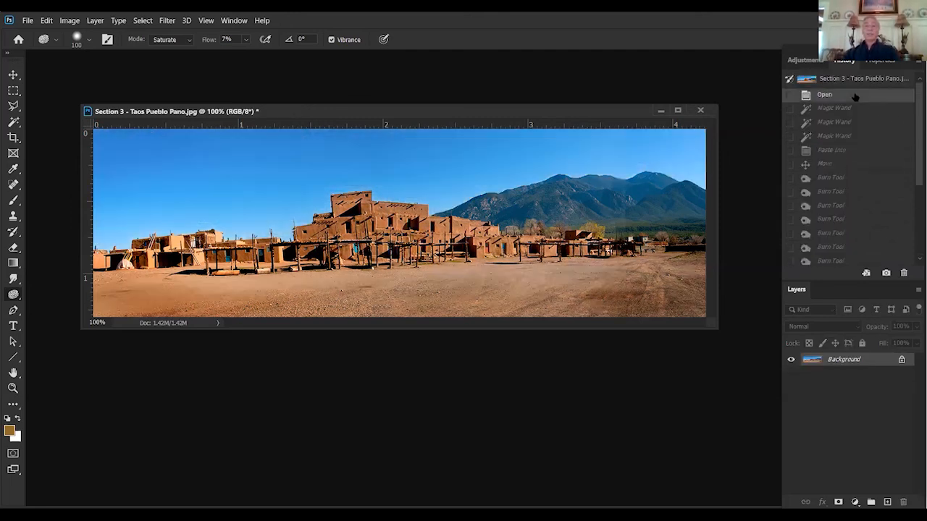
pyautogui.scroll(-3, 912, 162)
pyautogui.scroll(-1, 913, 181)
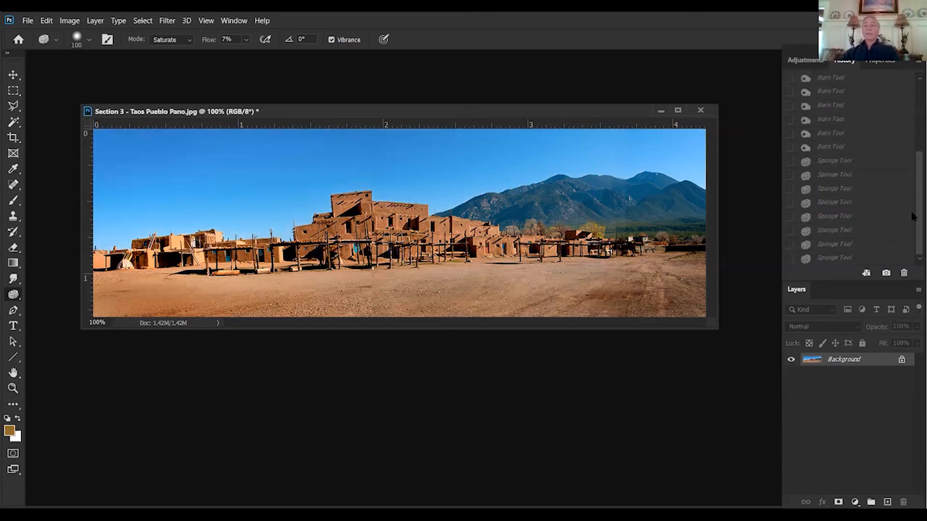
pyautogui.click(833, 260)
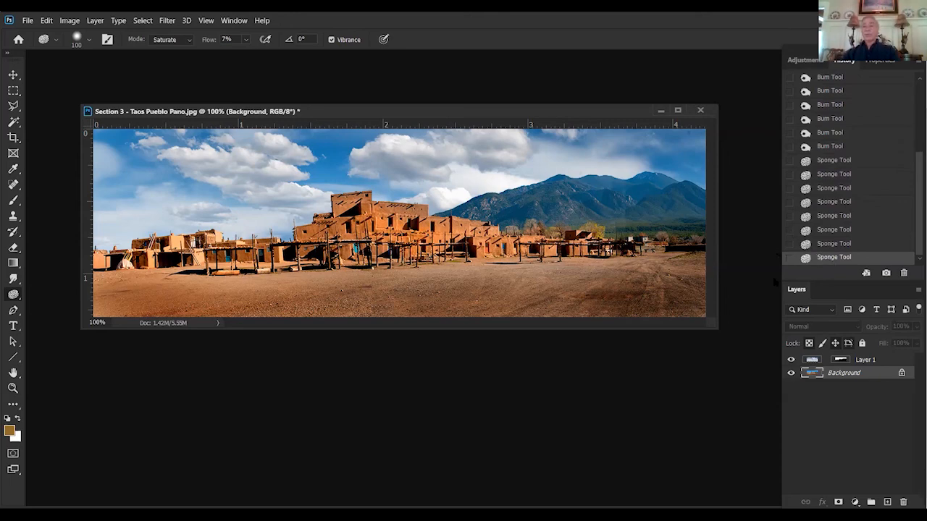
# Add a Levels adjustment layer above Layer 1 with midtones at 0.84, and compare the image with it hidden and shown
pyautogui.click(884, 360)
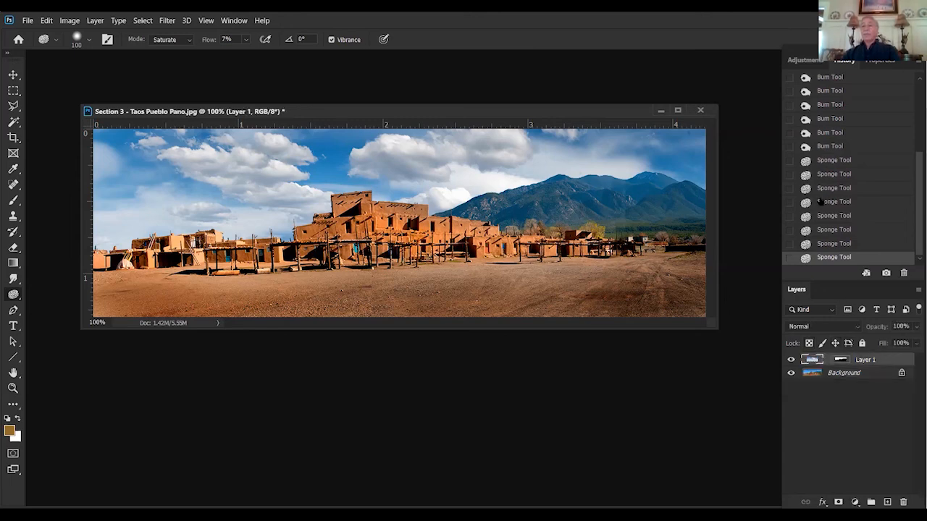
pyautogui.click(804, 60)
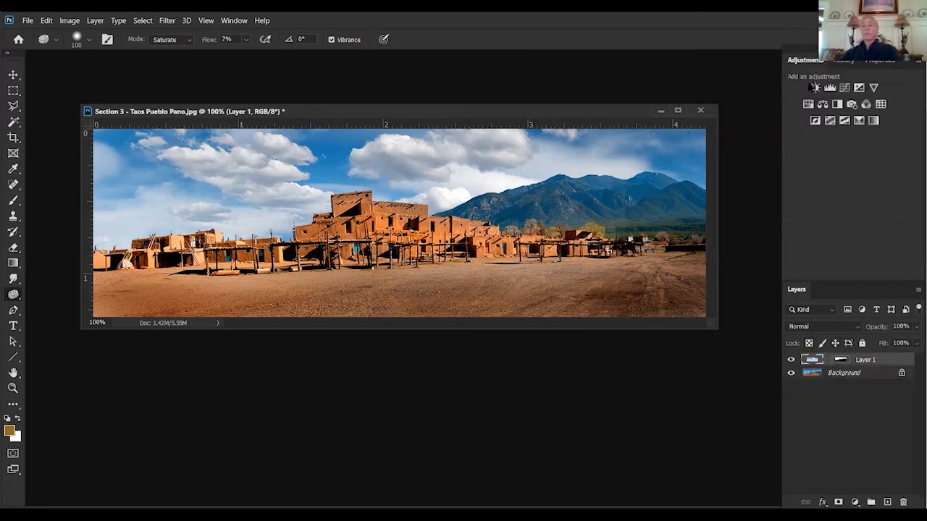
pyautogui.click(829, 88)
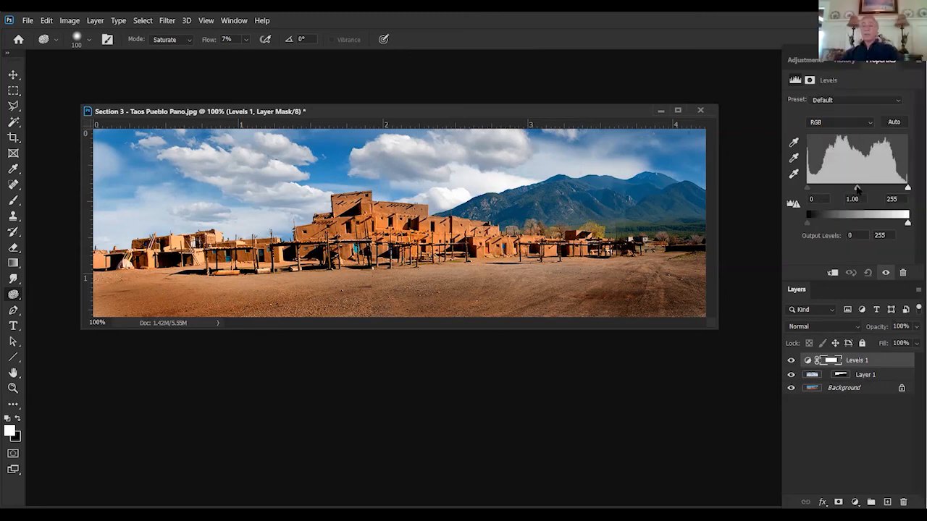
pyautogui.moveTo(859, 189); pyautogui.dragTo(861, 190)
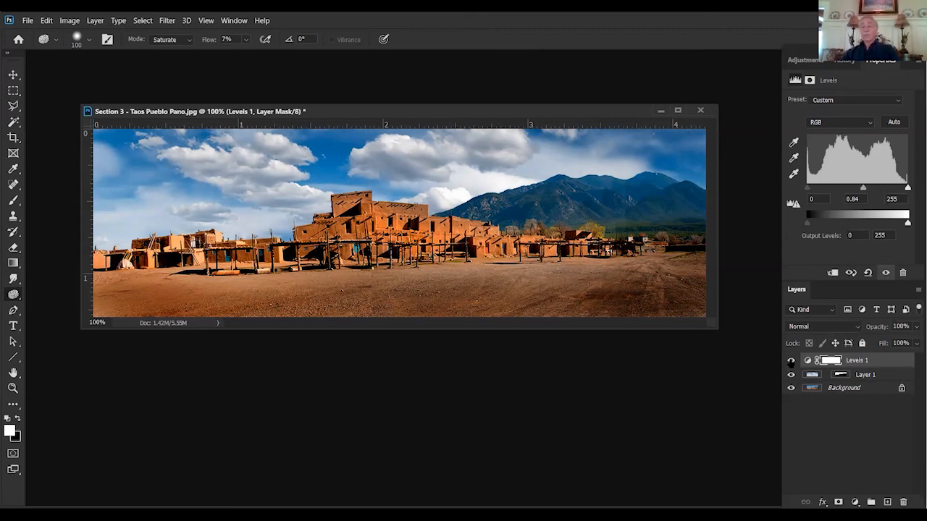
pyautogui.click(791, 361)
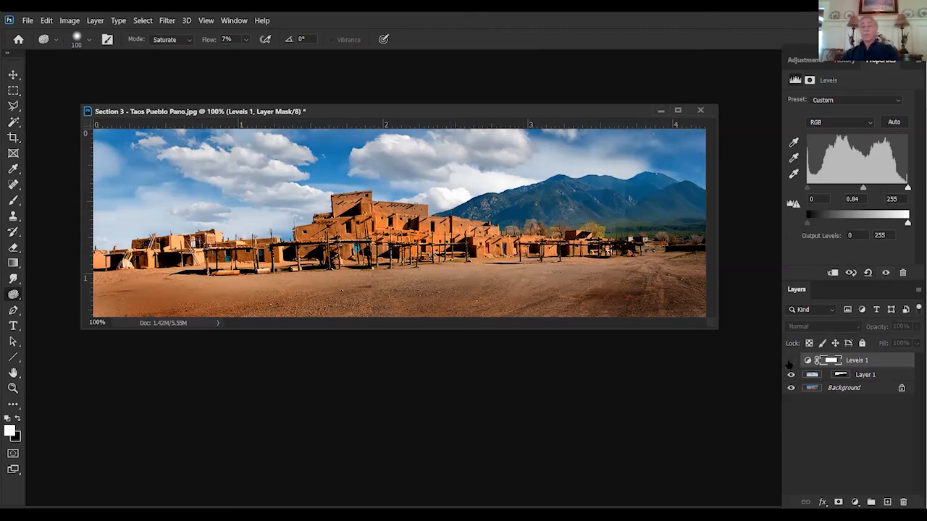
pyautogui.click(790, 360)
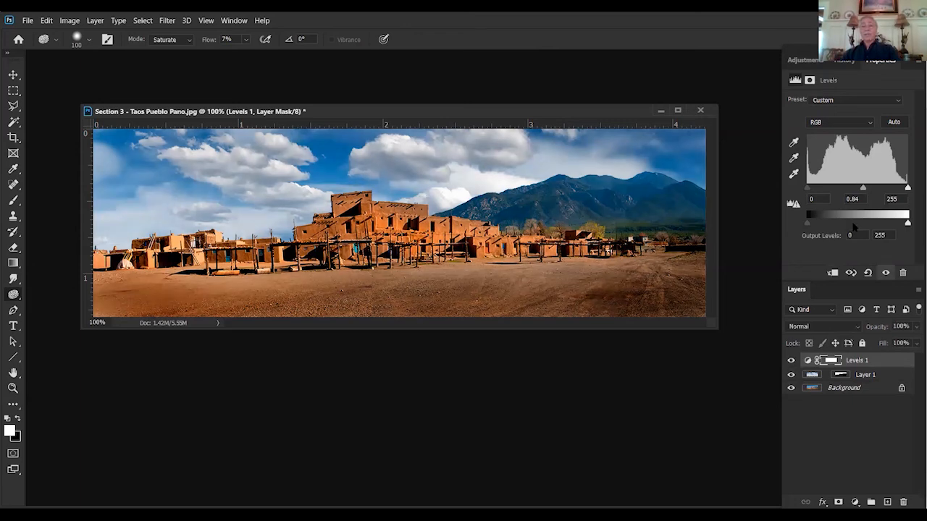